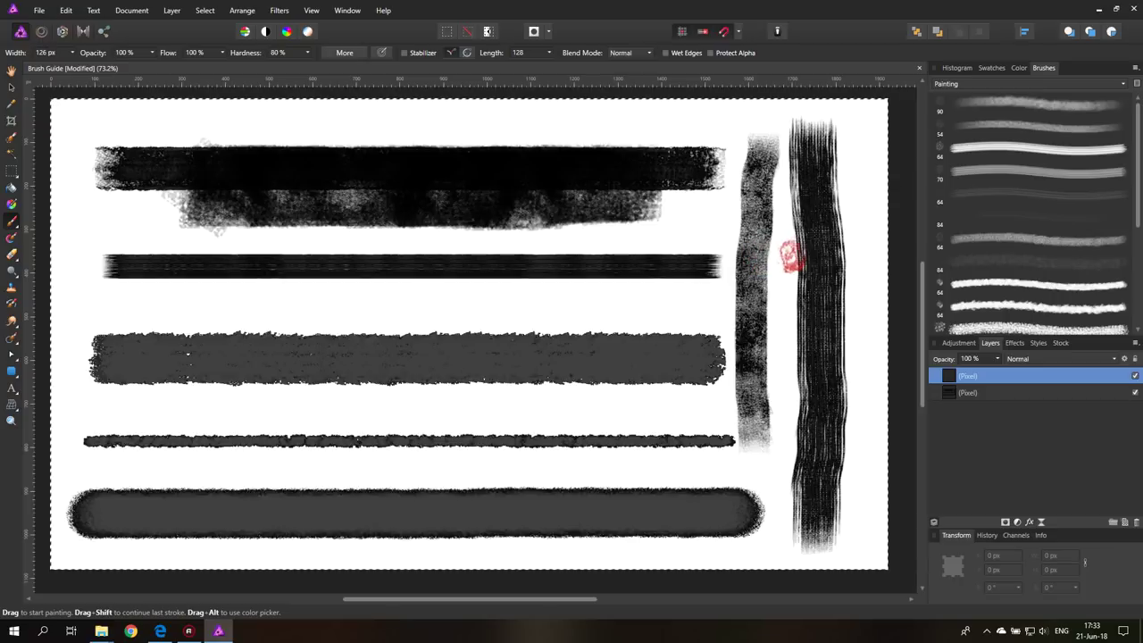
Hide the lower pixel layer and look through the available brush categories.
click(1134, 393)
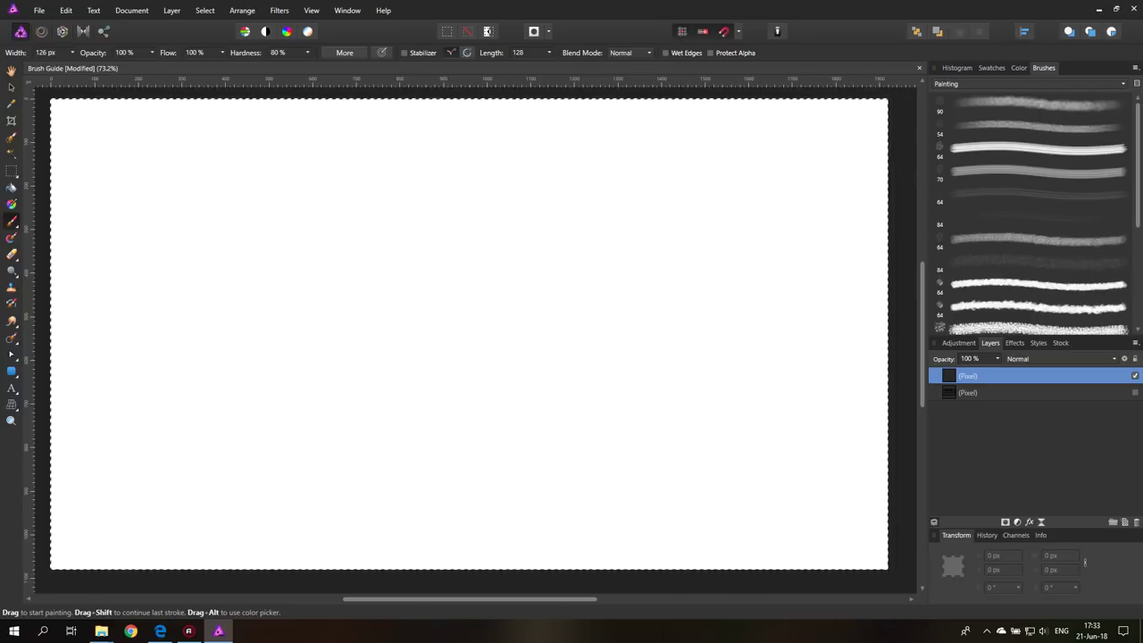
click(952, 84)
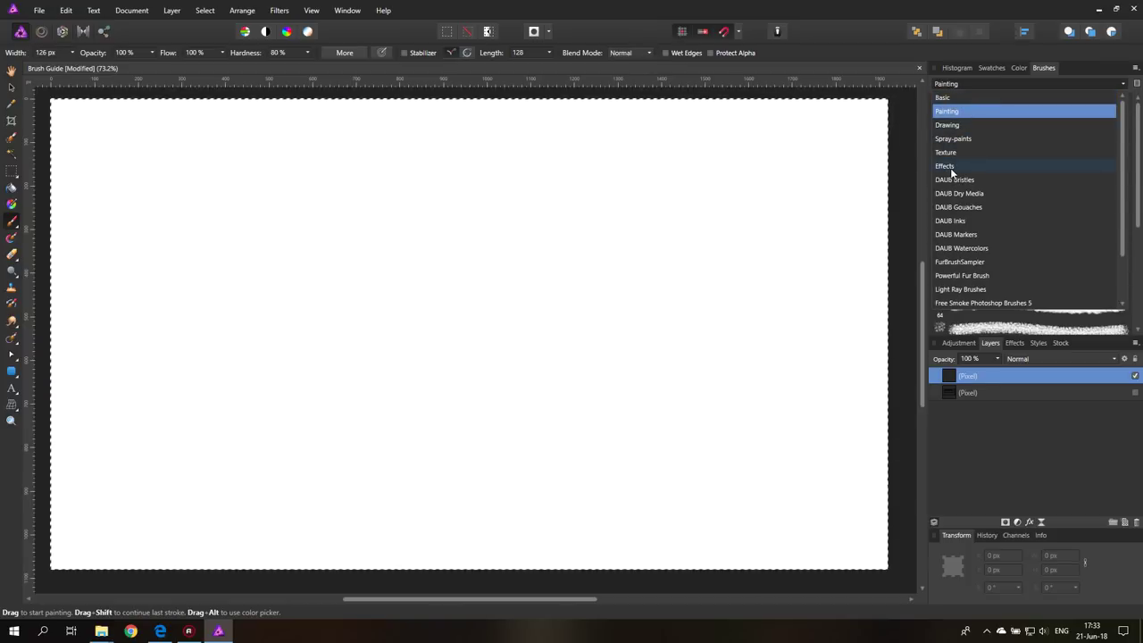
scroll(960, 215, down, 1)
scroll(967, 223, up, 1)
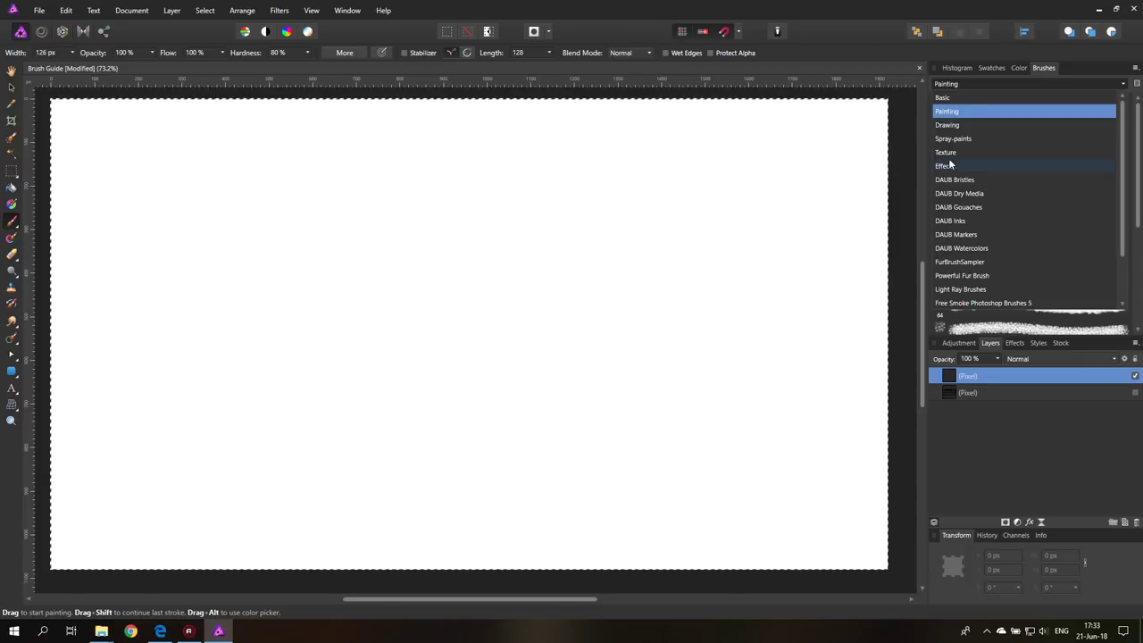
click(954, 86)
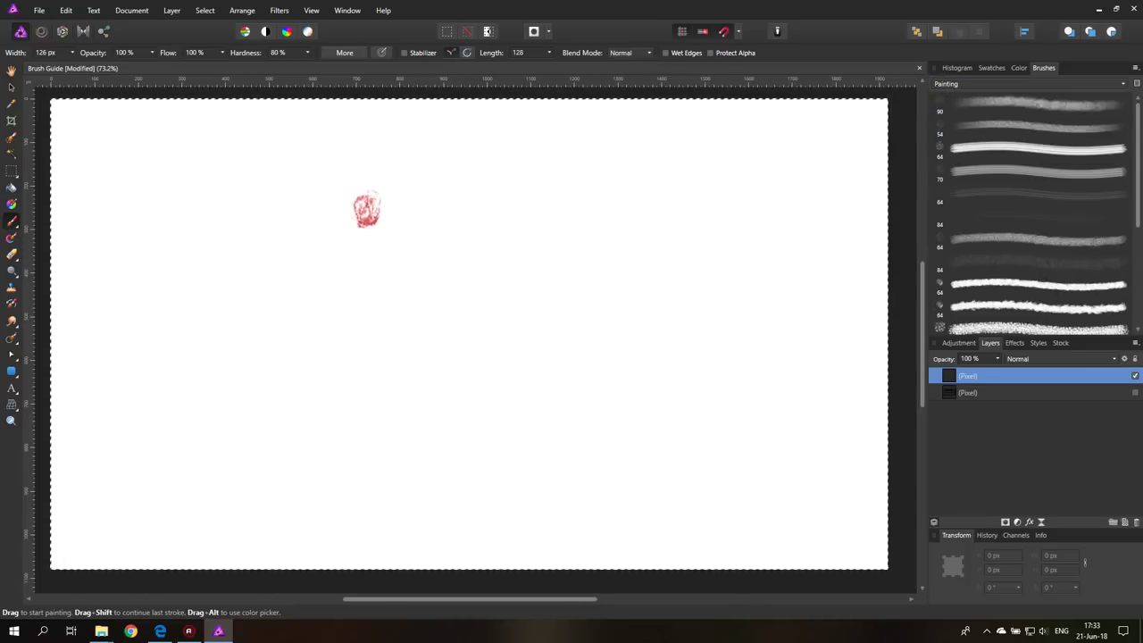
Stamp a few single red dabs, paint a long curved stroke beneath them, and clear the layer.
click(366, 210)
click(415, 212)
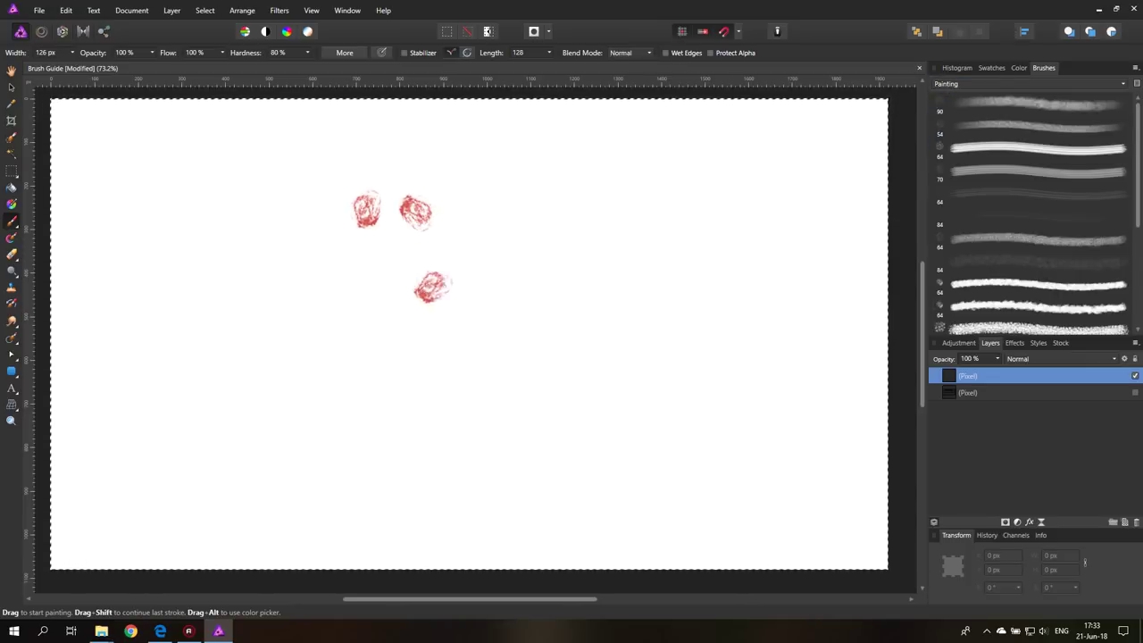
click(492, 246)
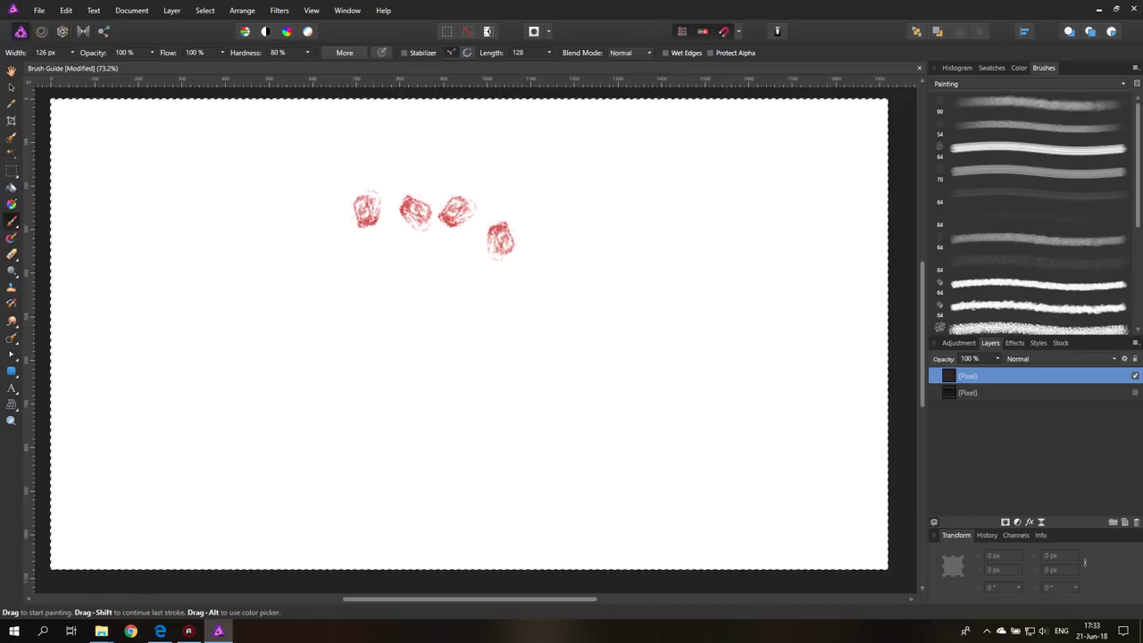
mouse_move(252, 268)
mouse_down()
mouse_move(316, 284)
mouse_move(453, 278)
mouse_move(505, 293)
mouse_move(620, 239)
mouse_move(657, 279)
mouse_move(624, 382)
mouse_move(666, 411)
mouse_move(726, 397)
mouse_move(765, 336)
mouse_move(776, 270)
mouse_move(758, 227)
mouse_move(724, 197)
mouse_move(654, 175)
mouse_move(496, 159)
mouse_up()
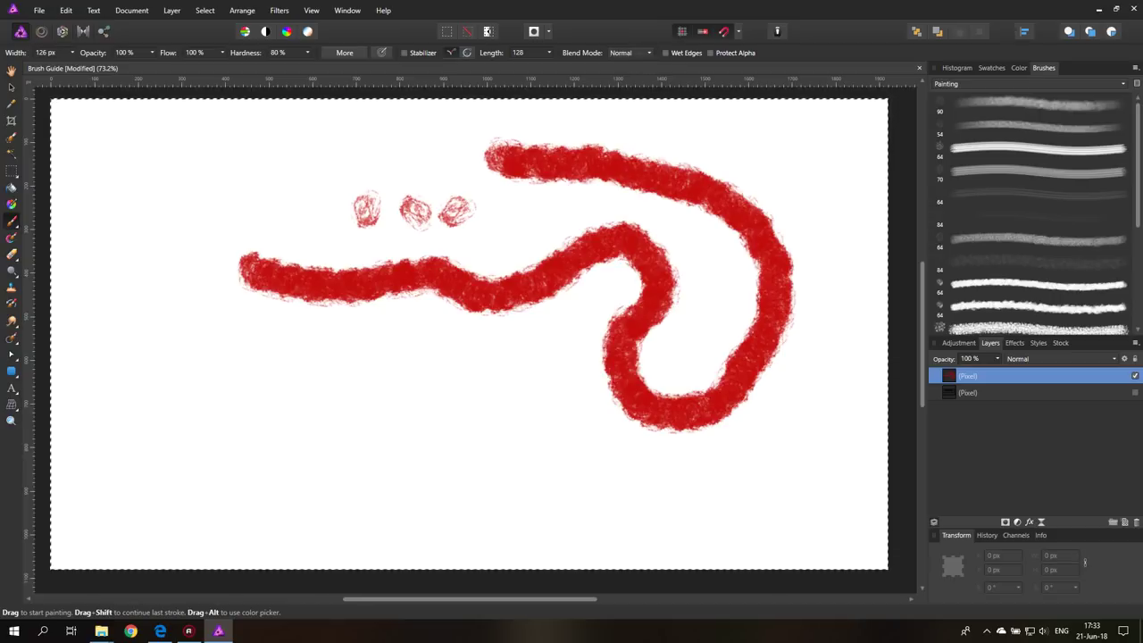
key(Delete)
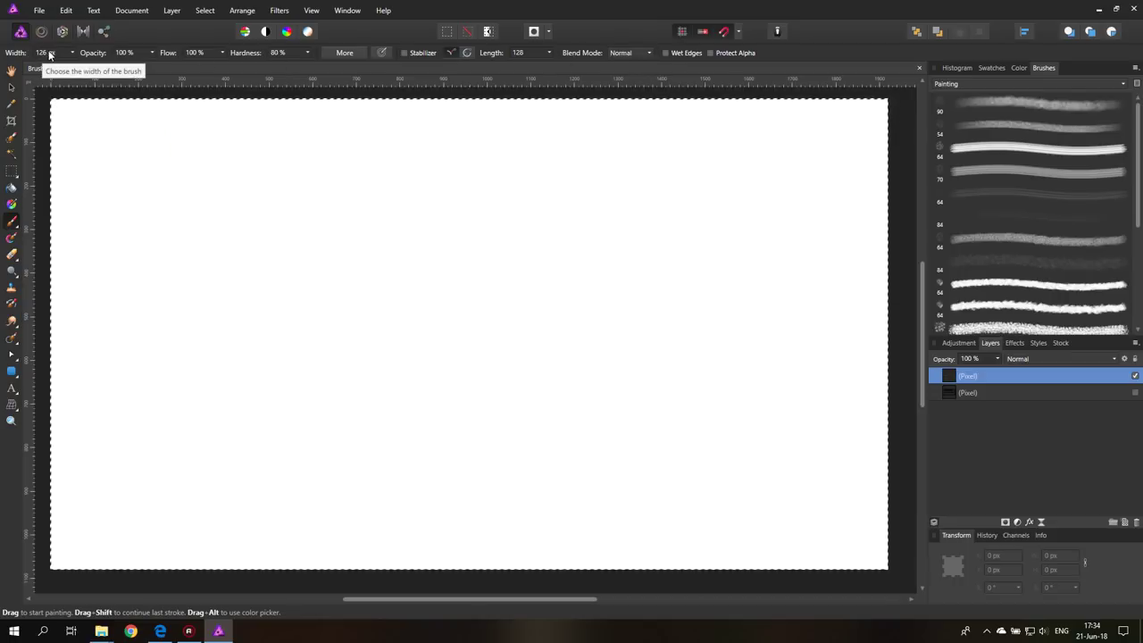
Paint a horizontal red stroke and a second one below it with the brush width set to 348 px.
drag(102, 185, 525, 185)
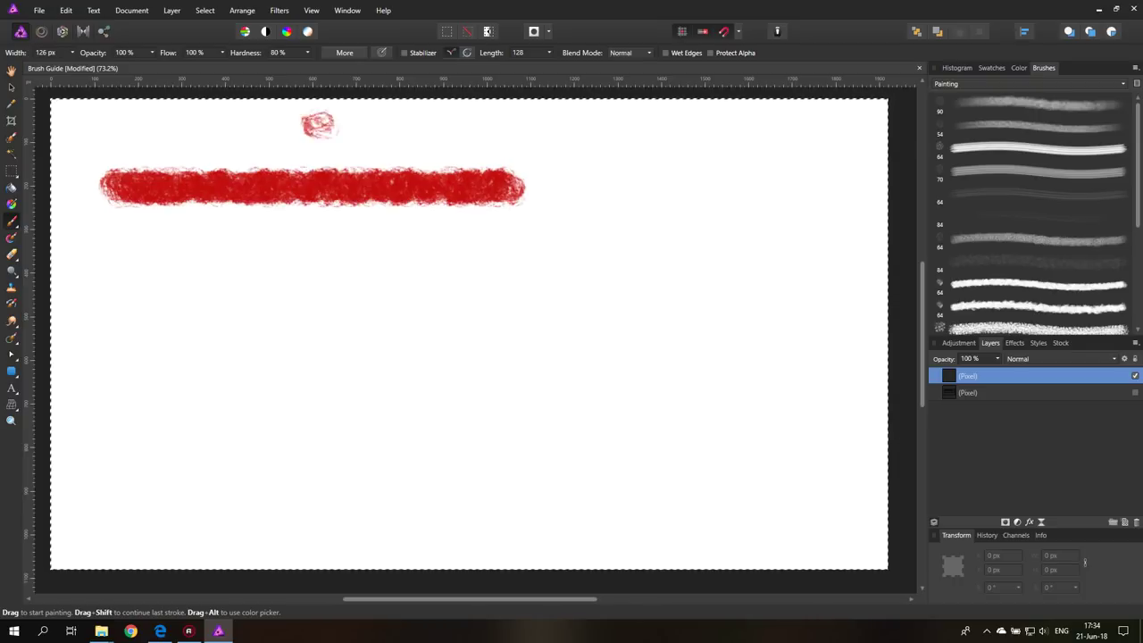
click(72, 53)
click(78, 64)
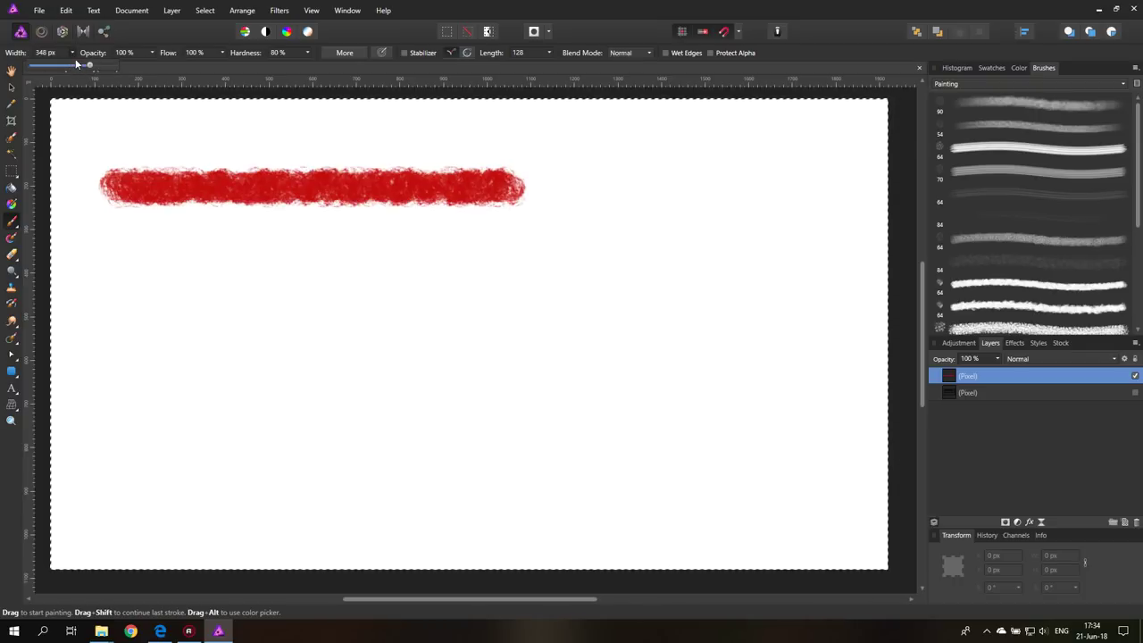
click(72, 53)
mouse_move(138, 279)
mouse_down()
mouse_move(528, 295)
mouse_move(522, 281)
mouse_up()
Reduce the brush width to 57 px and clear both strokes from the layer.
click(72, 53)
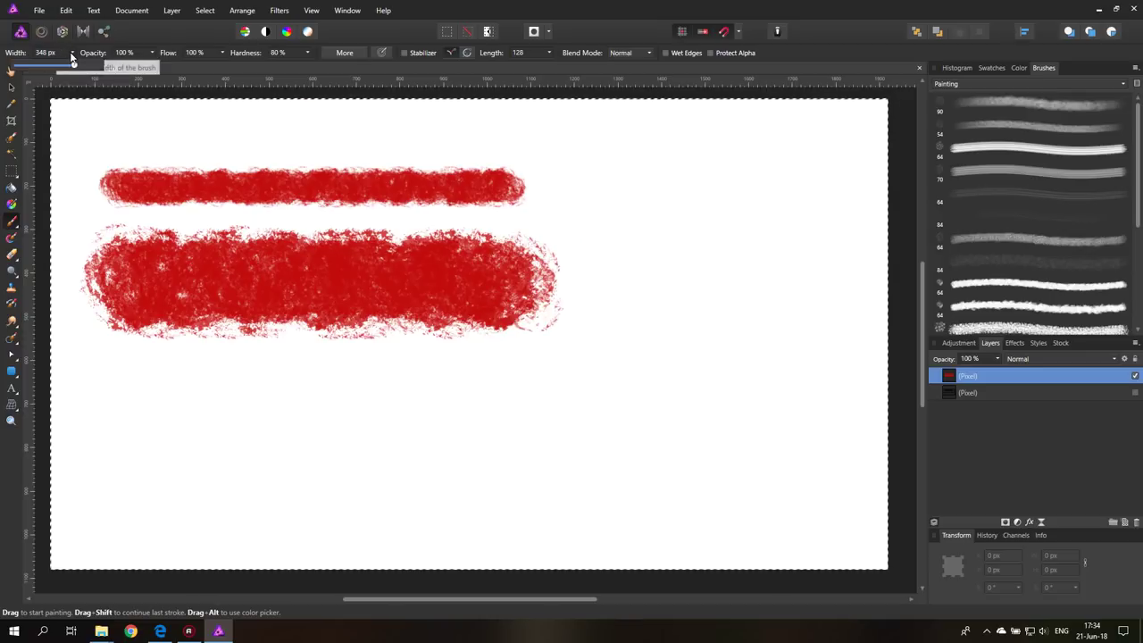
click(51, 65)
click(73, 53)
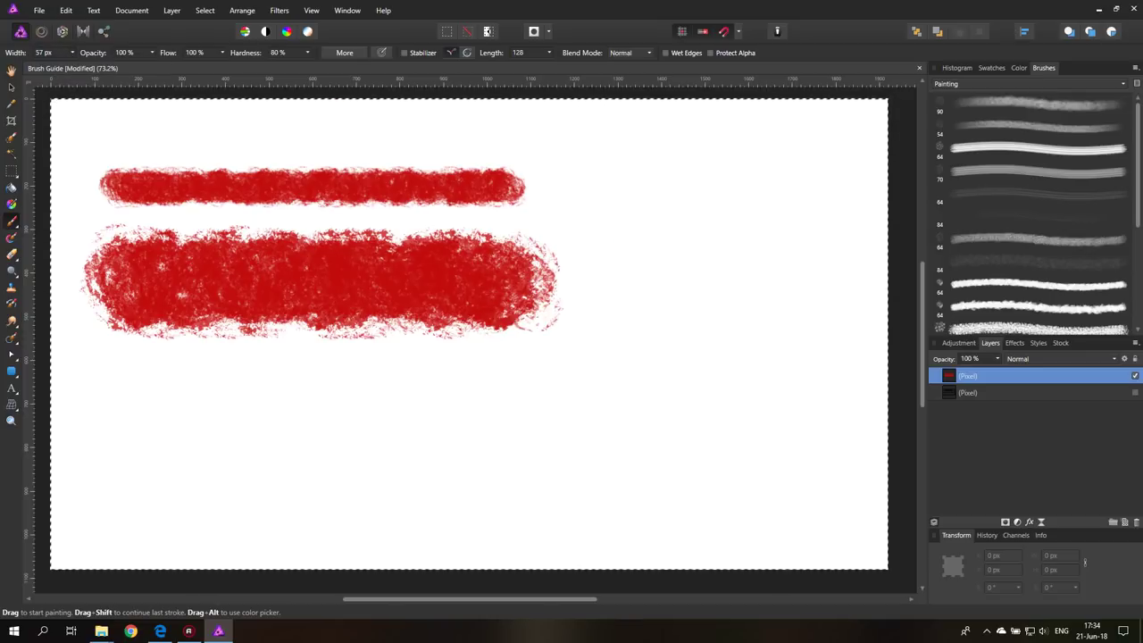
key(Delete)
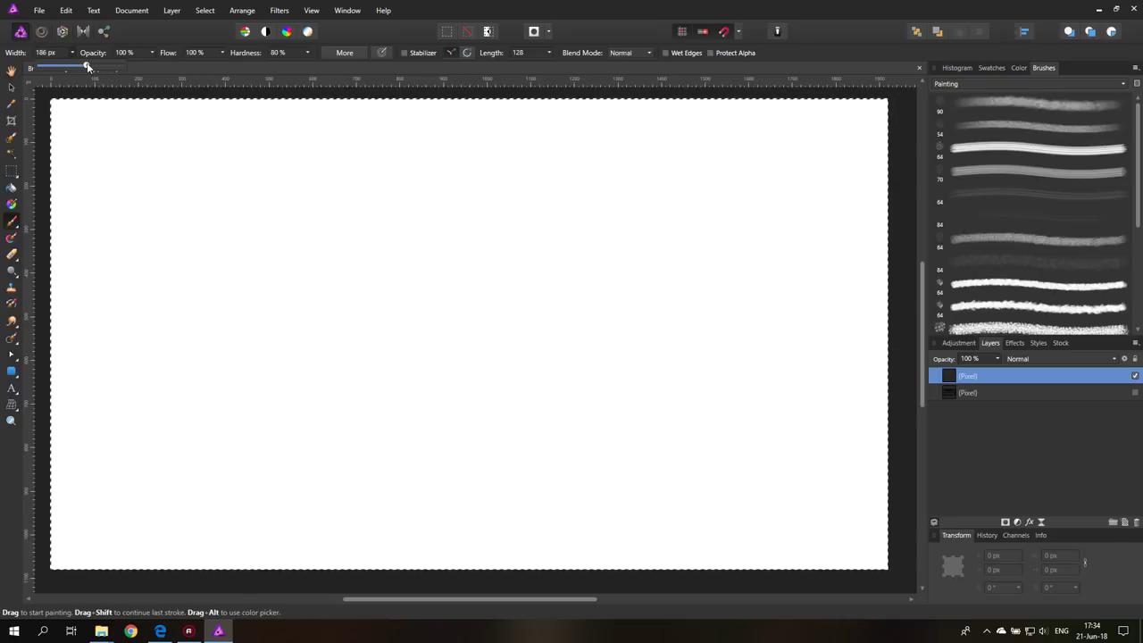
Paint a horizontal stroke with a 186 px brush at full opacity and another below it at 50% opacity.
drag(243, 157, 431, 164)
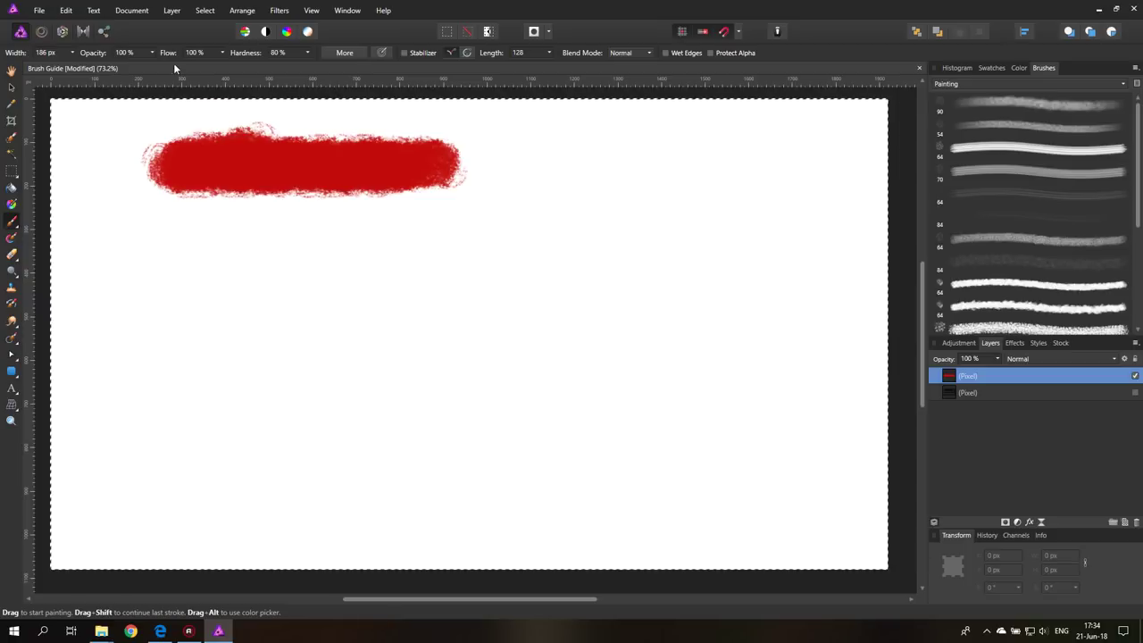
click(152, 52)
click(116, 68)
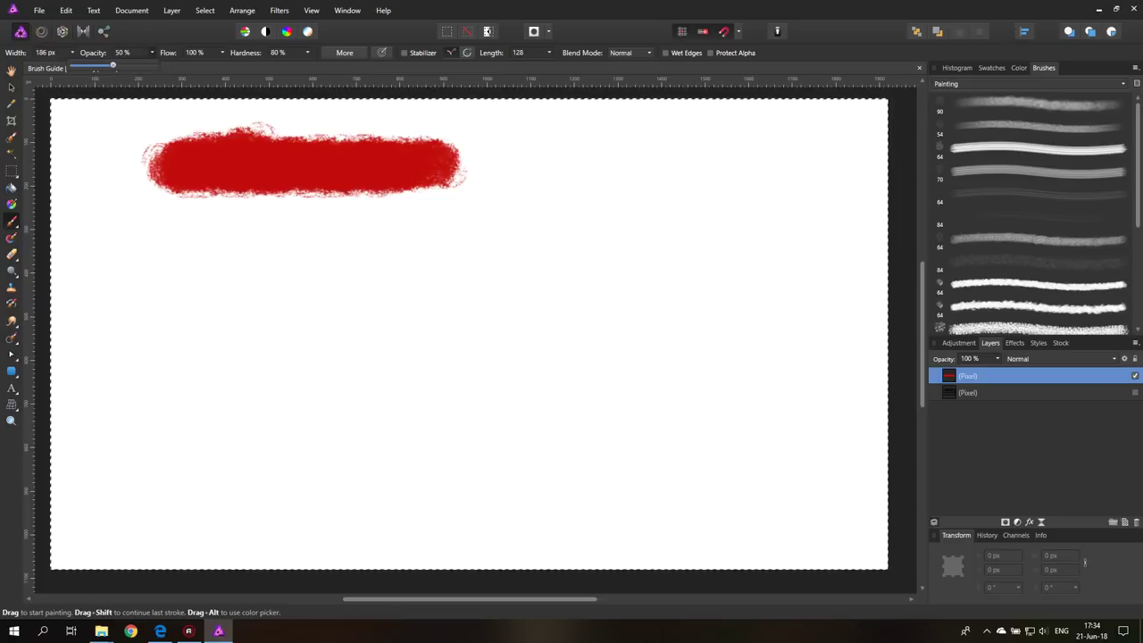
mouse_move(259, 263)
mouse_down()
mouse_move(281, 241)
mouse_move(268, 224)
mouse_up()
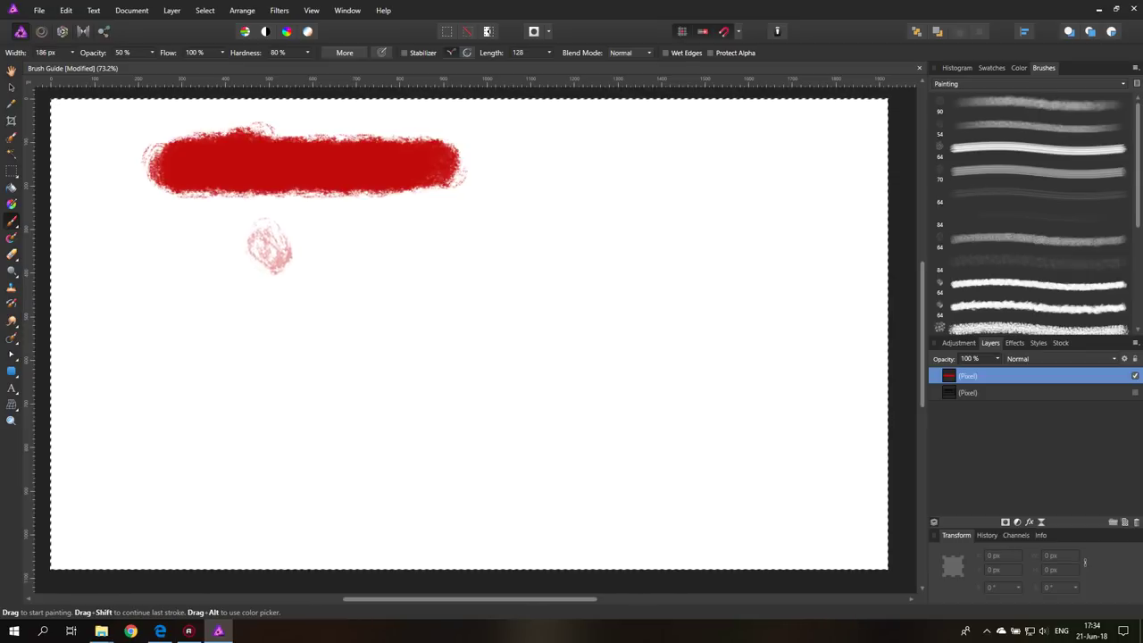
key(ctrl+z)
mouse_move(201, 261)
mouse_down()
mouse_move(482, 262)
mouse_move(178, 263)
mouse_move(386, 263)
mouse_move(268, 263)
mouse_up()
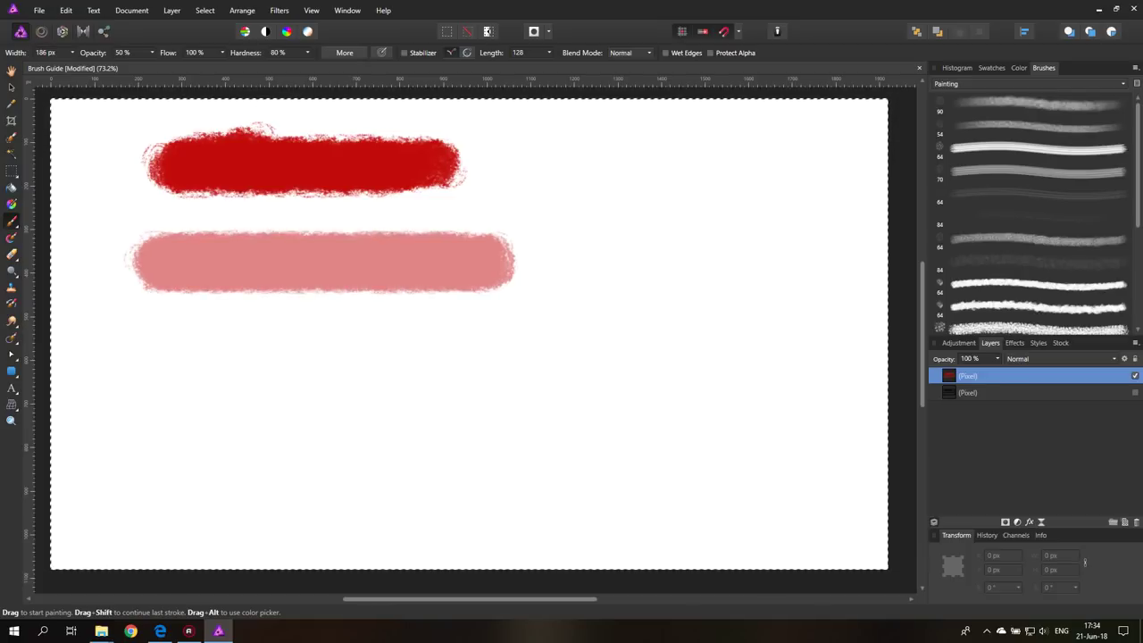
Restore the opacity to 100% and paint two more horizontal strokes at 50% flow, building up the lower one with repeated passes.
click(151, 53)
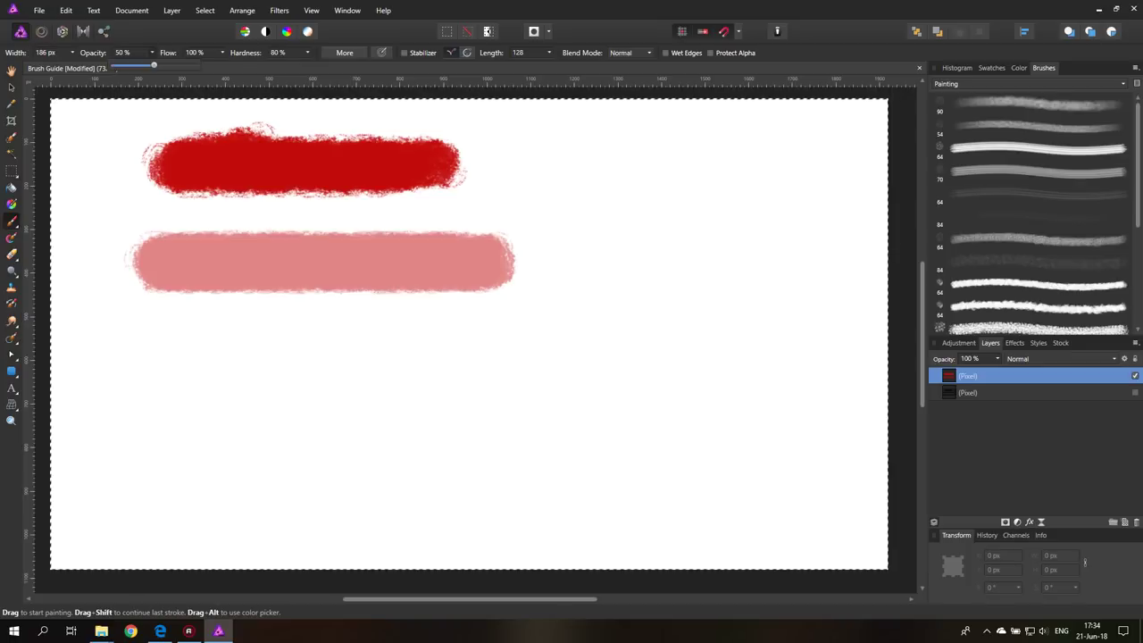
click(196, 65)
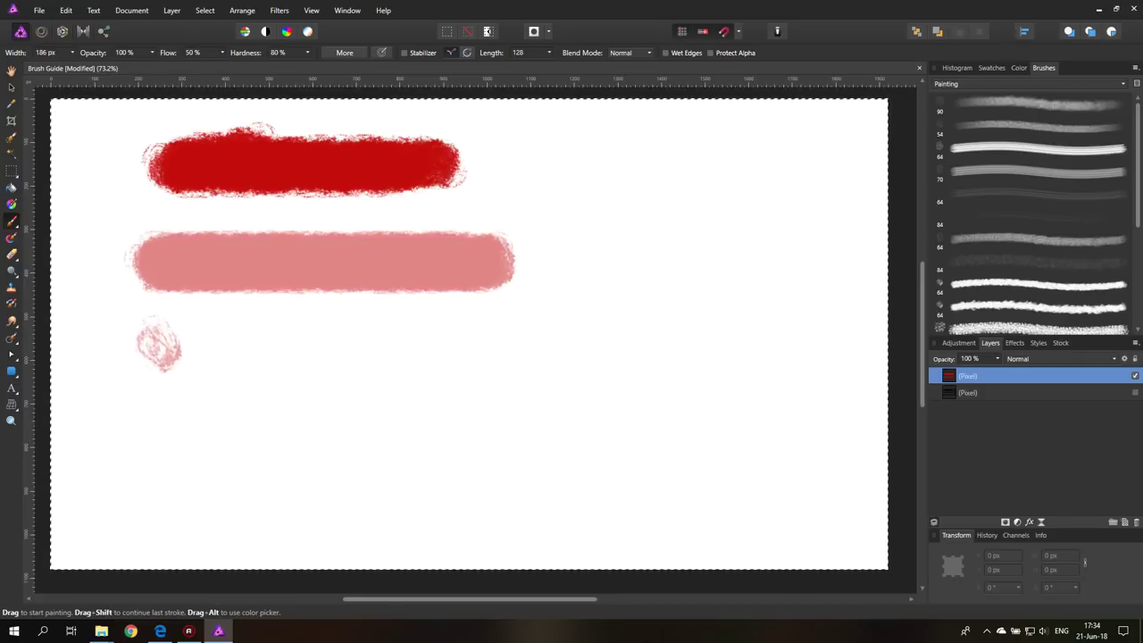
drag(158, 348, 490, 350)
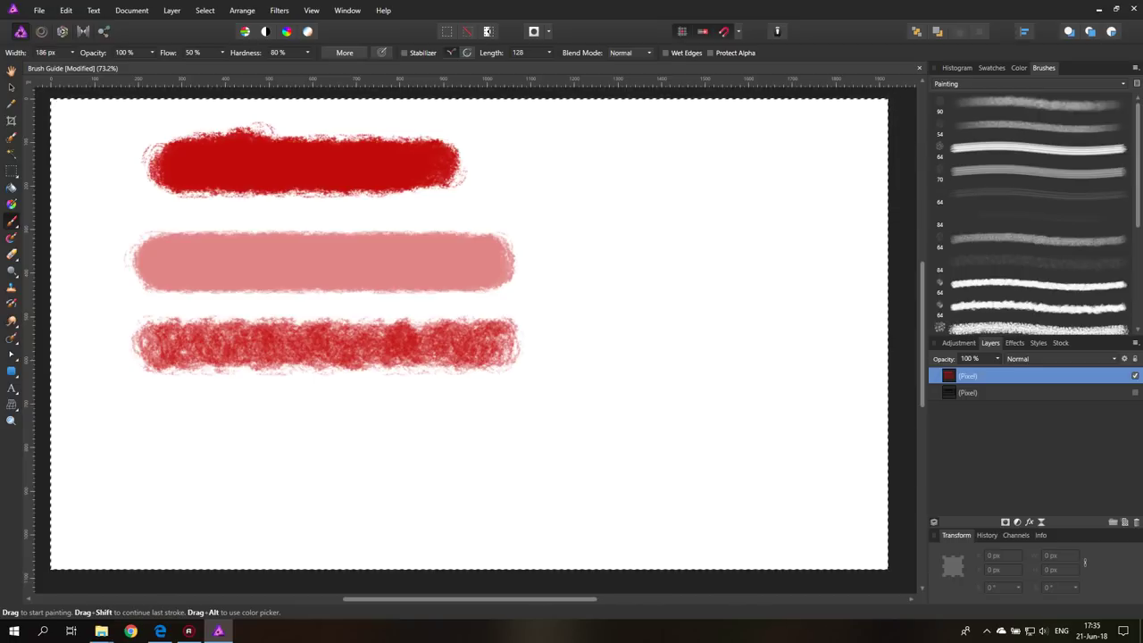
mouse_move(150, 427)
mouse_down()
mouse_move(486, 427)
mouse_move(178, 427)
mouse_move(482, 415)
mouse_move(214, 415)
mouse_move(366, 425)
mouse_up()
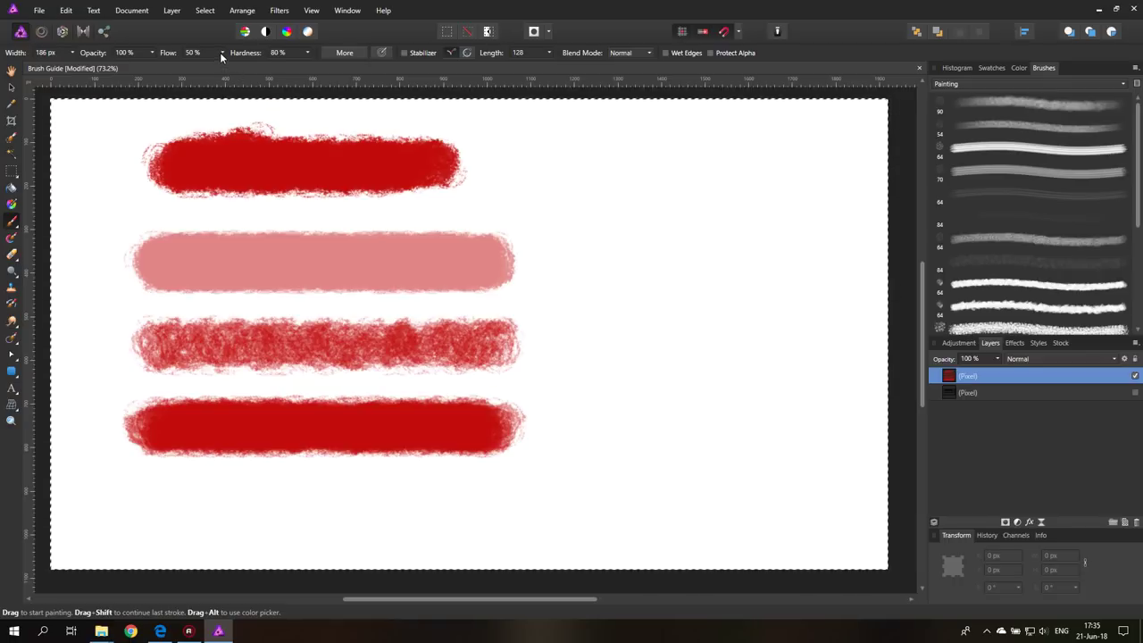
Build up a soft horizontal stroke at 9% flow below the others and clear all strokes from the layer.
drag(223, 65, 190, 66)
mouse_move(163, 496)
mouse_down()
mouse_move(509, 493)
mouse_move(134, 494)
mouse_move(469, 493)
mouse_up()
drag(468, 494, 321, 494)
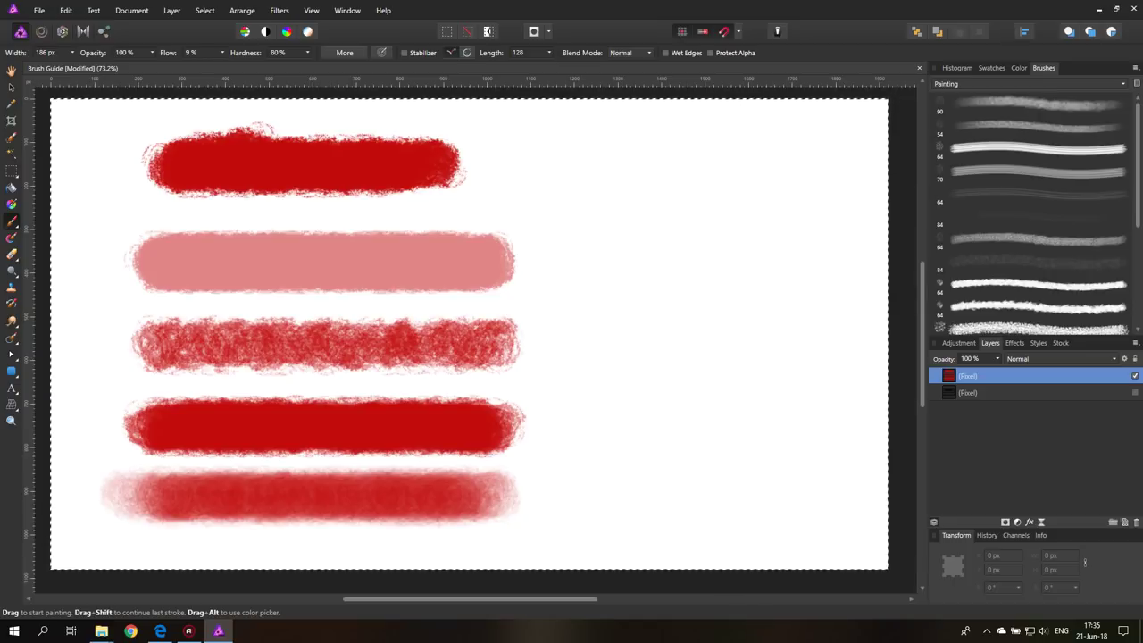
key(Delete)
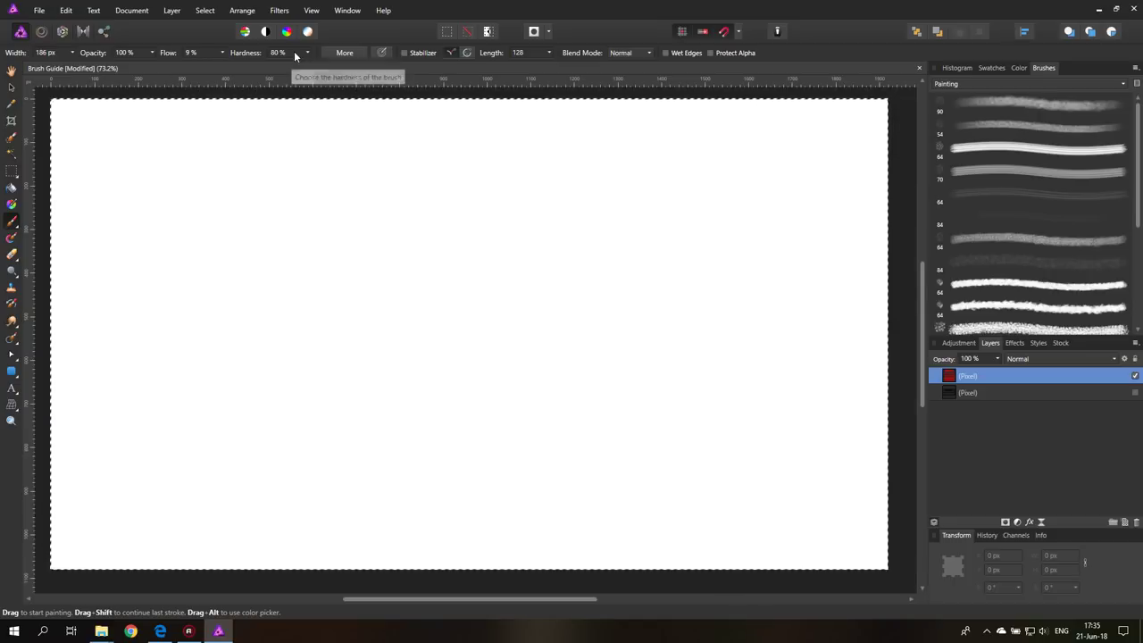
Stamp two textured dabs side by side at 100% flow, the first at 80% hardness and the second at 0%.
click(222, 53)
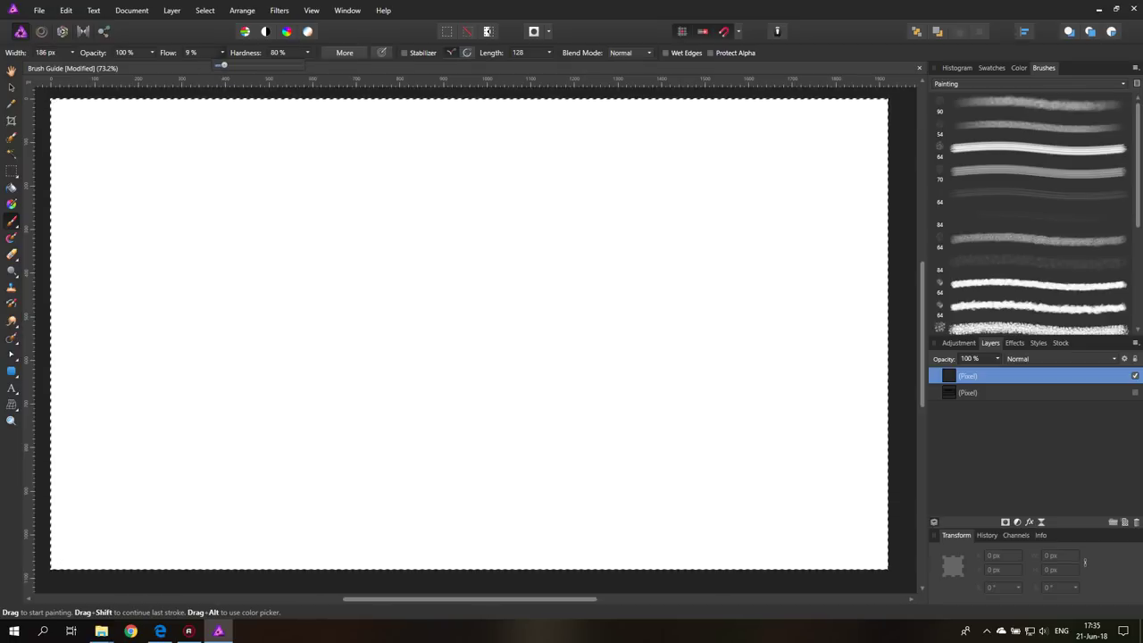
drag(223, 65, 299, 65)
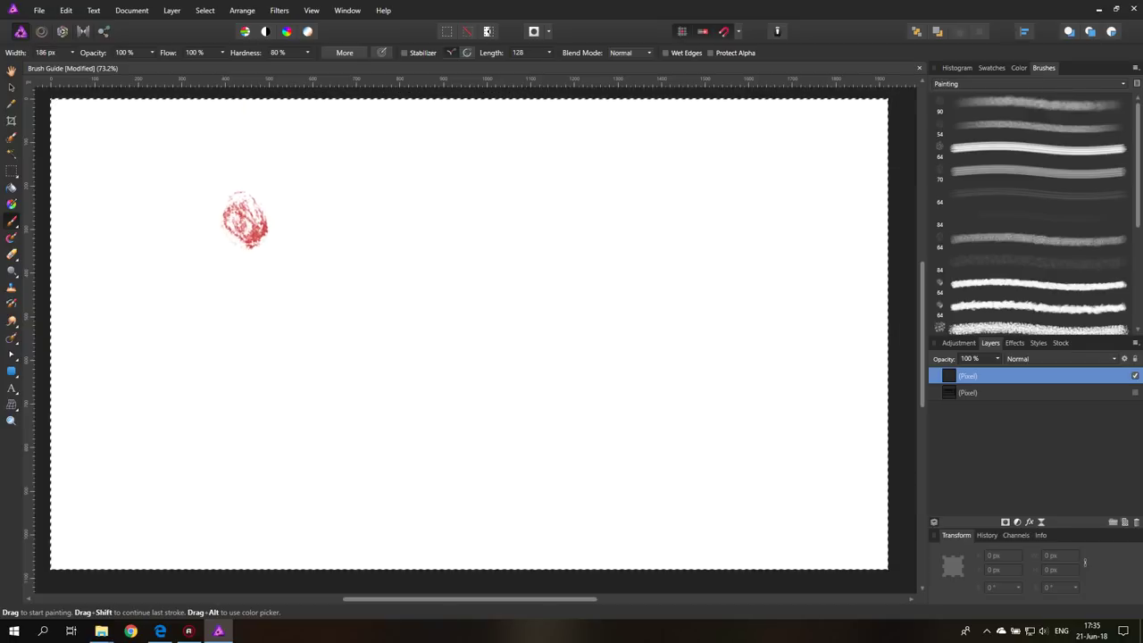
click(243, 212)
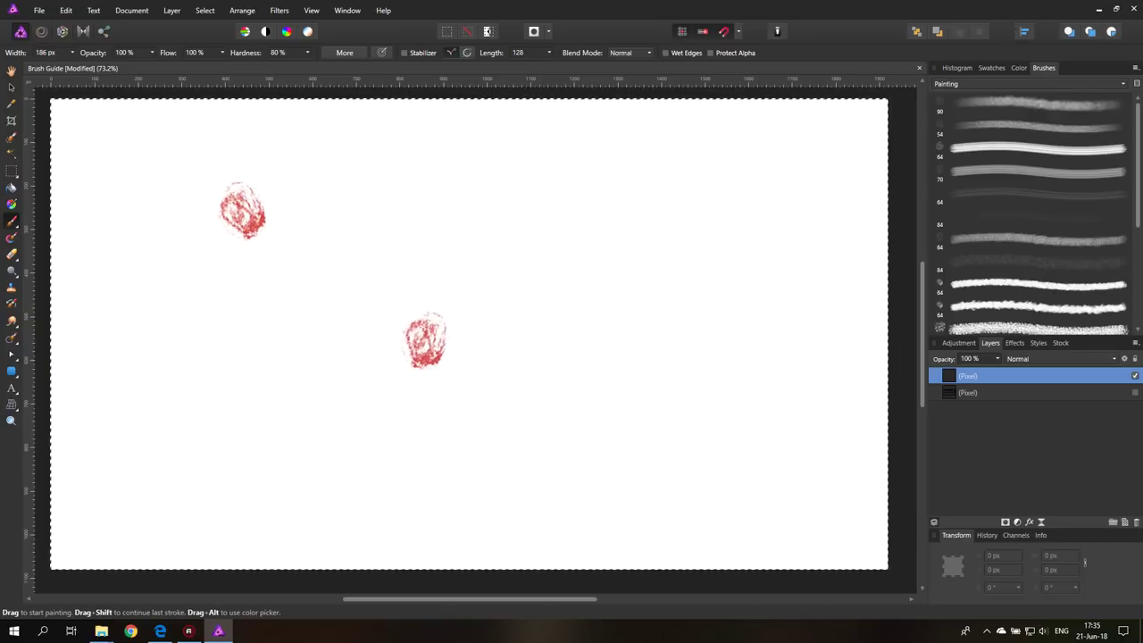
drag(309, 52, 230, 65)
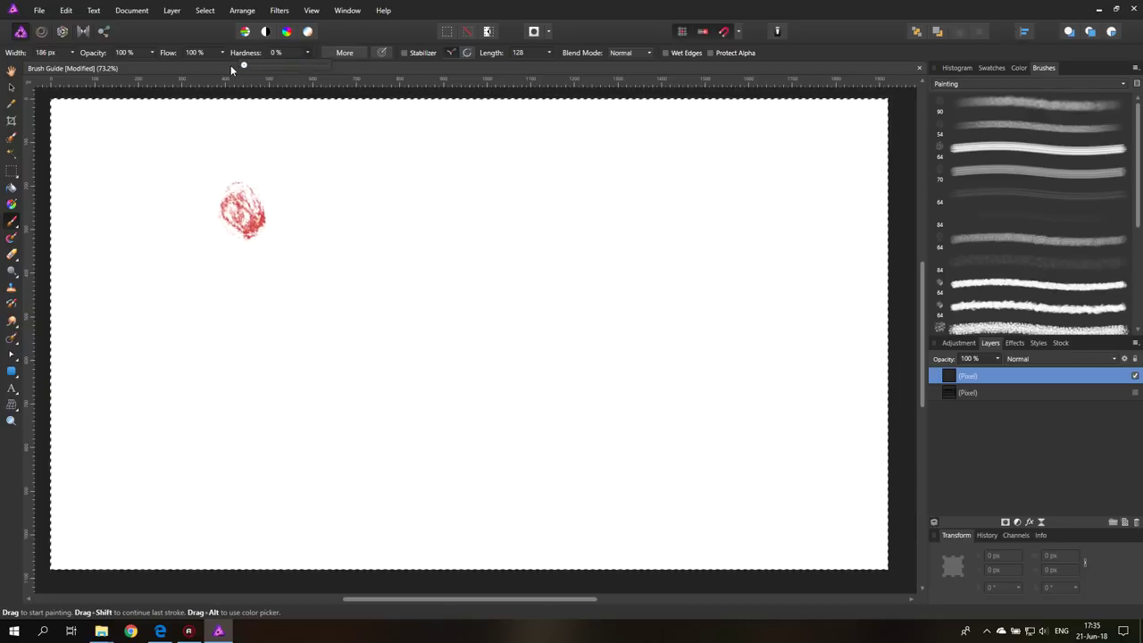
click(317, 200)
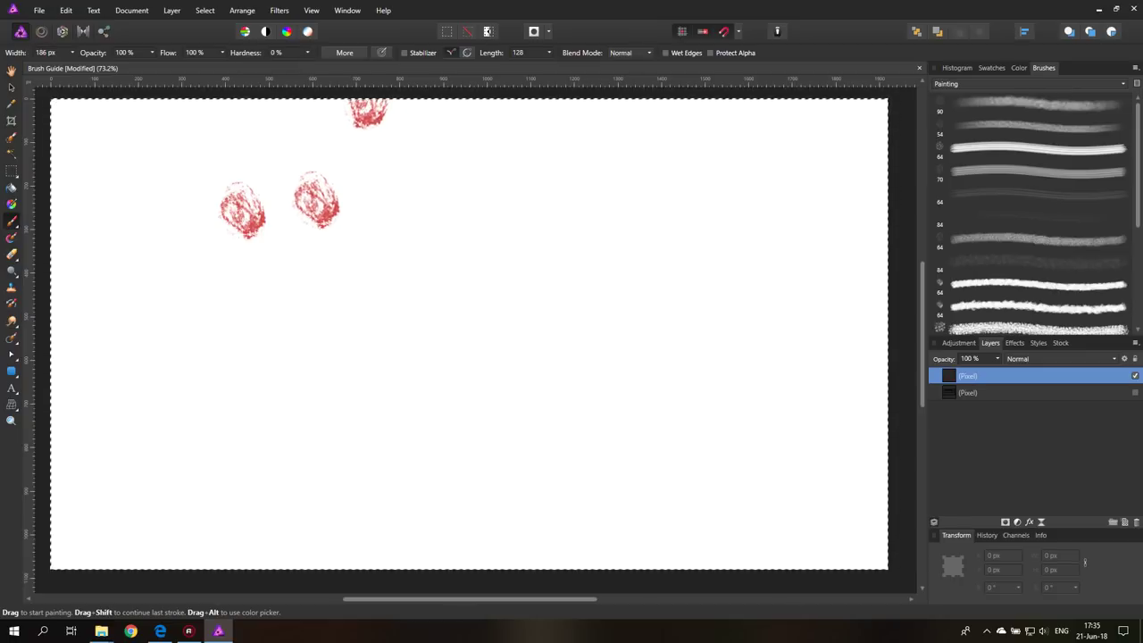
Choose the 64 px round brush from the Basic category and stamp a hard red dot beside the textured dabs.
click(1002, 85)
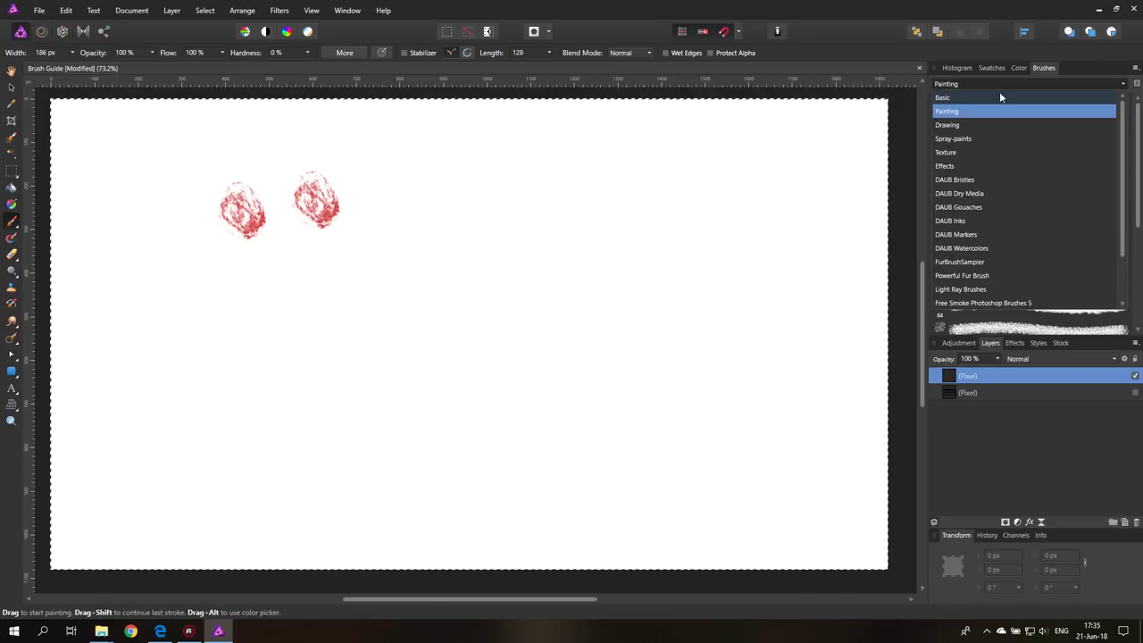
click(960, 100)
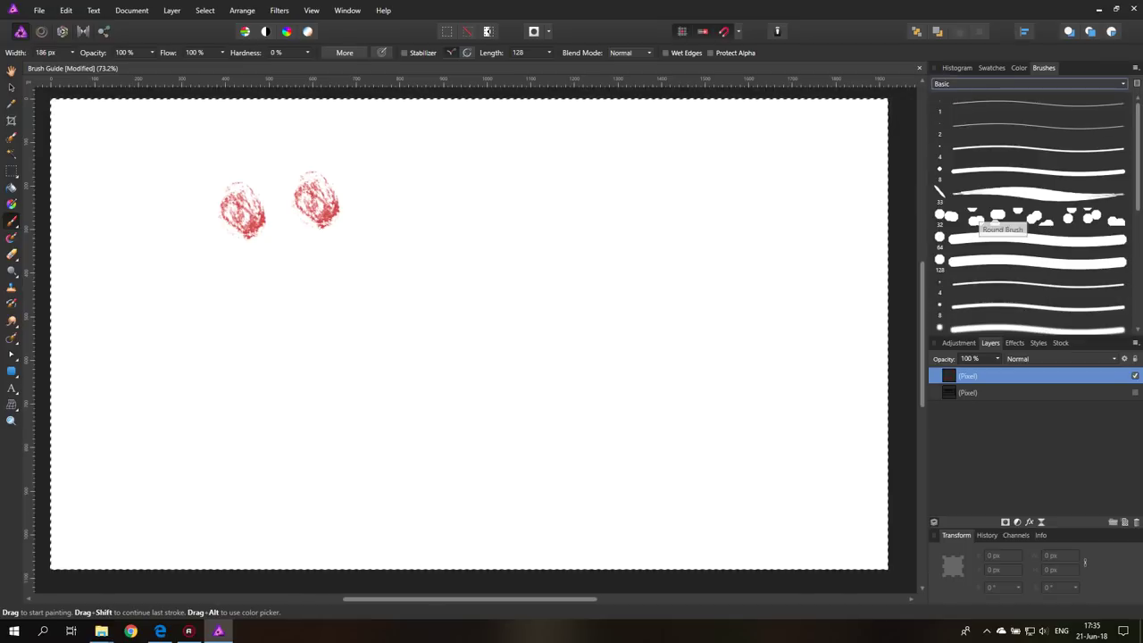
click(1009, 239)
click(424, 205)
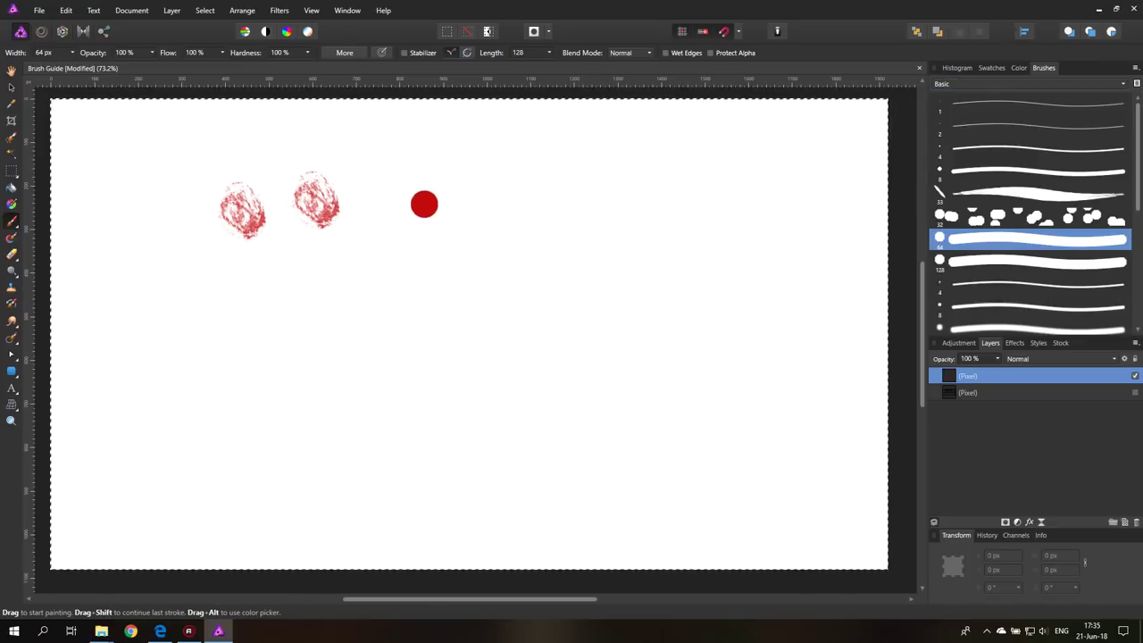
click(504, 342)
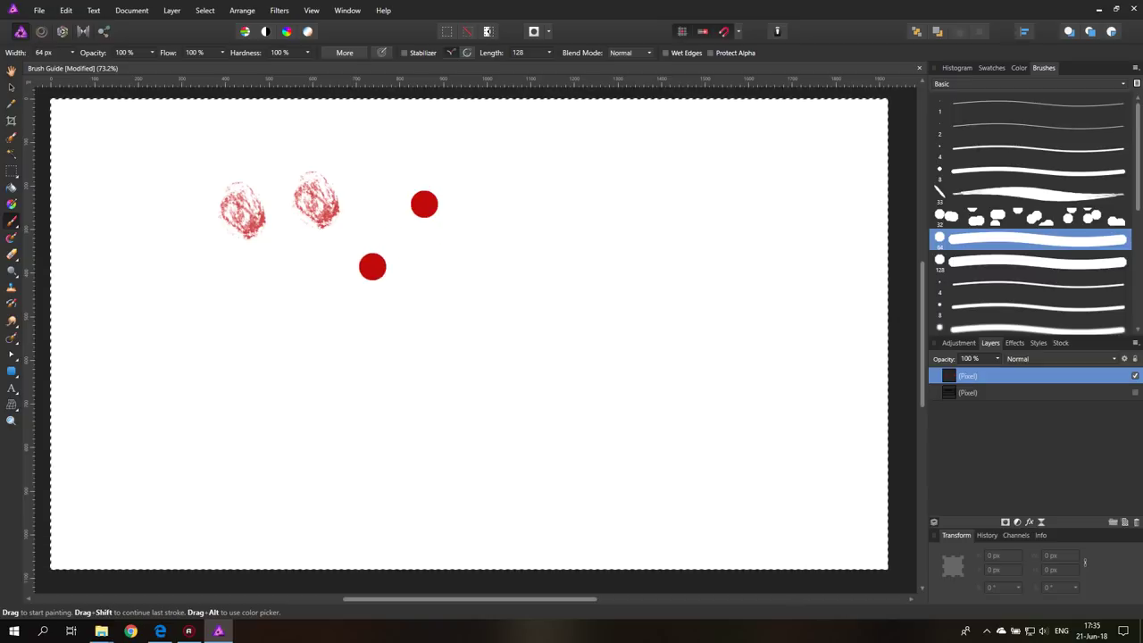
Set the brush hardness to 0% and stamp a soft dot beside the hard one.
click(309, 53)
drag(277, 66, 225, 66)
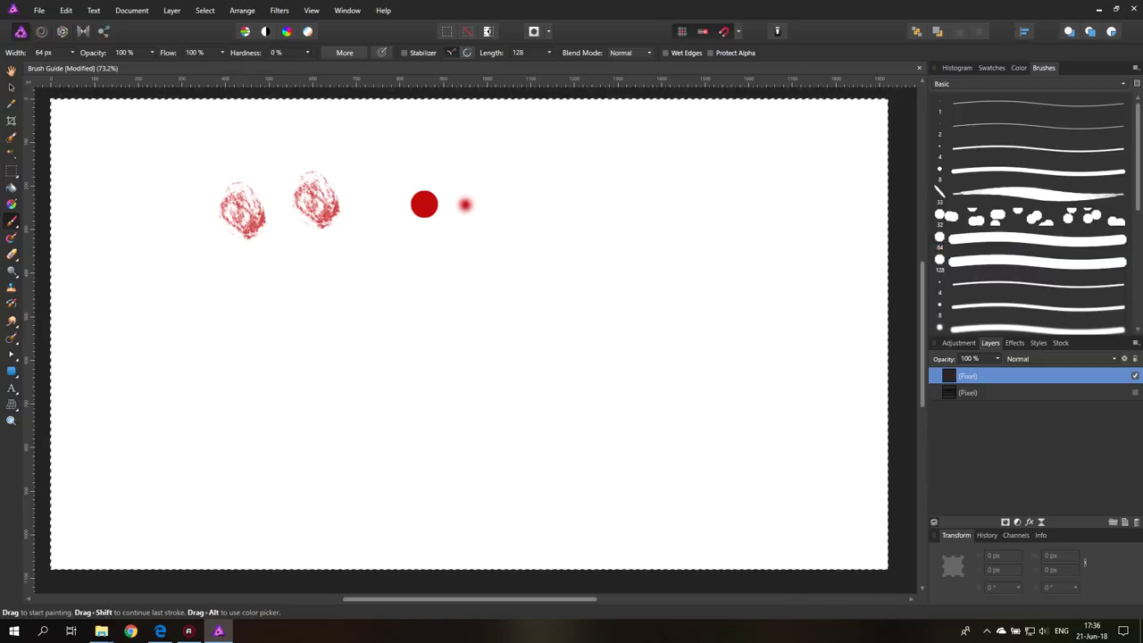
click(455, 201)
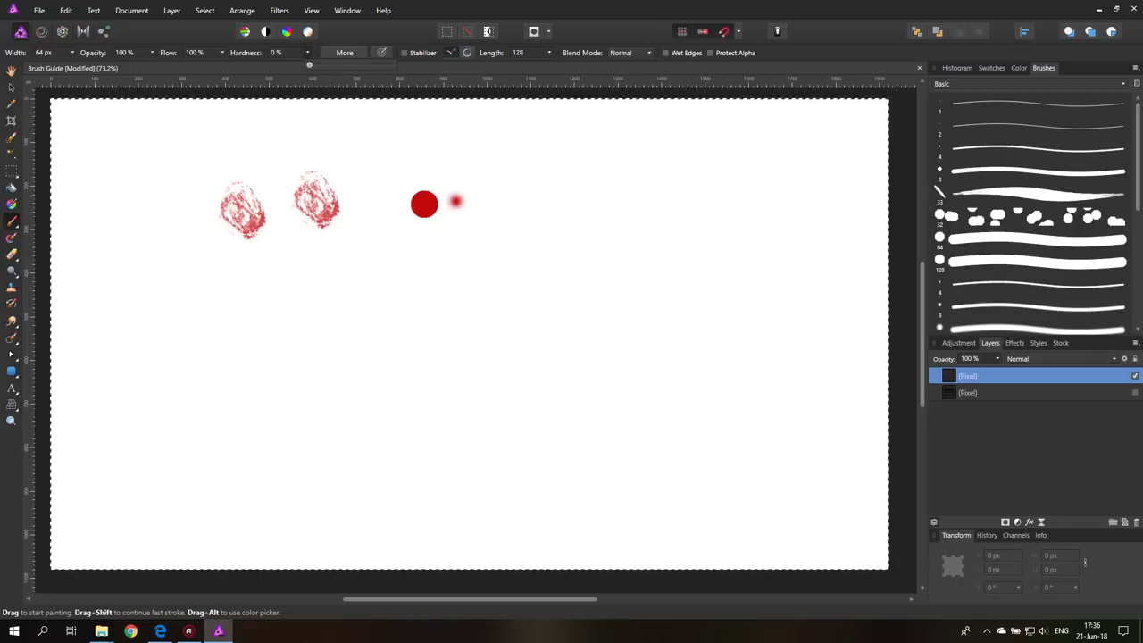
Set the brush hardness back to 100% and open the brush's detailed settings.
drag(310, 53, 392, 65)
click(344, 52)
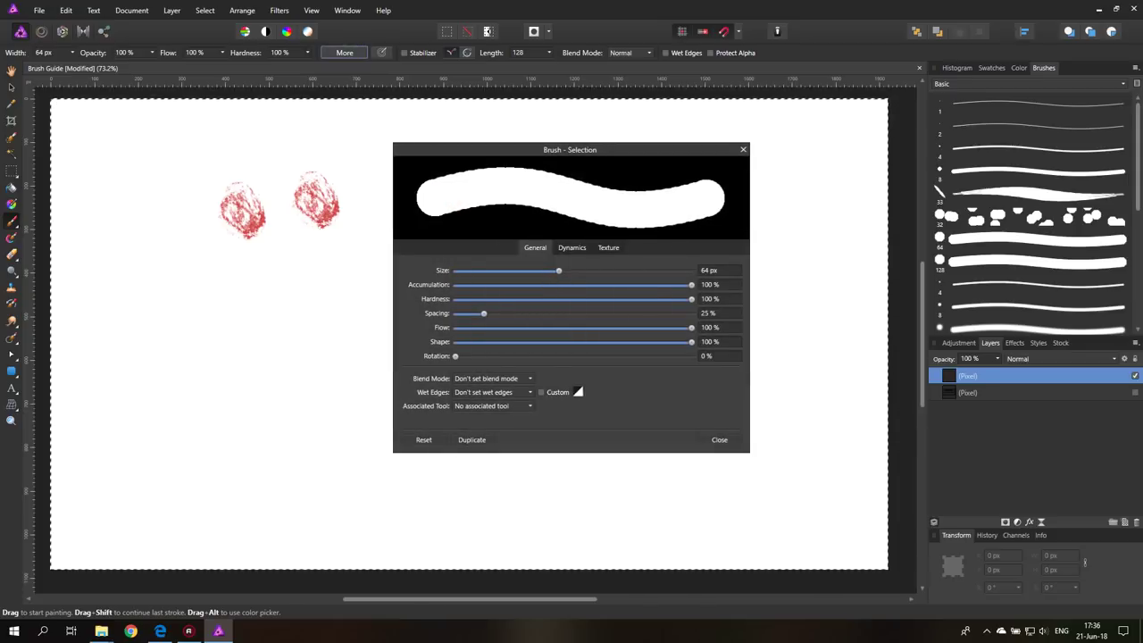
Reduce the brush spacing to 6% and close the brush settings.
drag(484, 313, 461, 313)
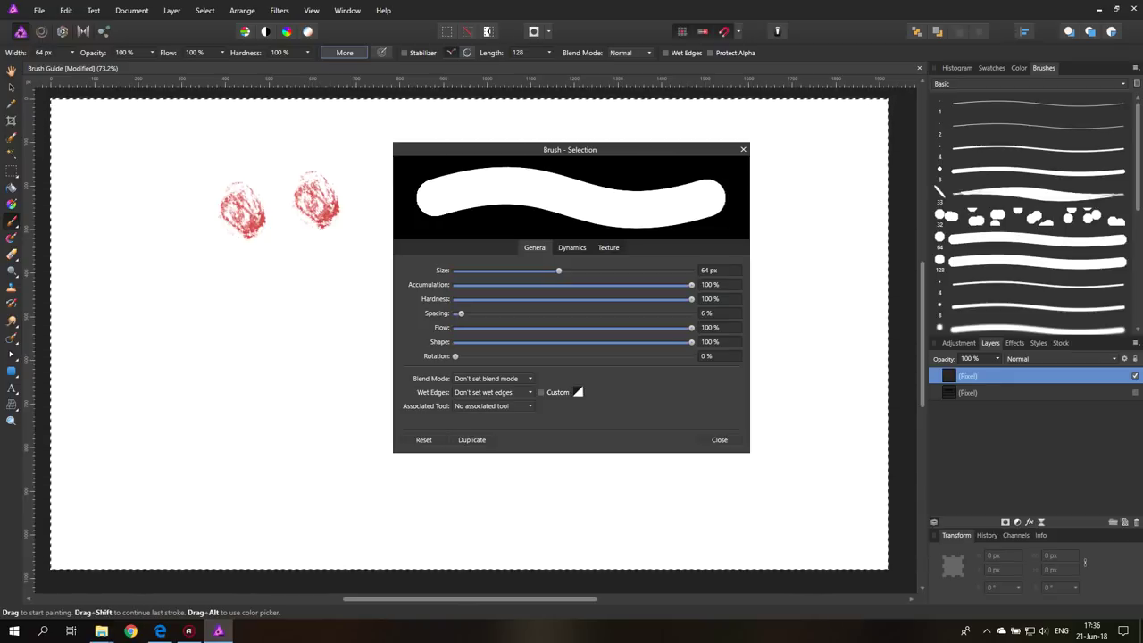
click(743, 149)
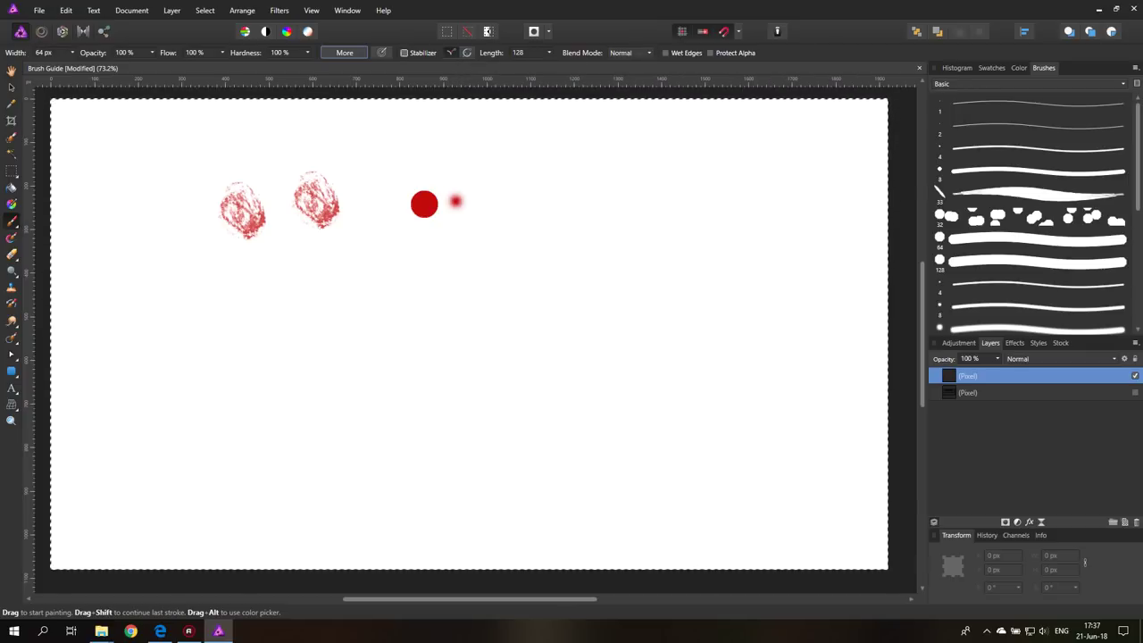
Set the brush width to 41 px and, with the Stabilizer off, paint a wavy stroke across the middle of the canvas.
click(405, 53)
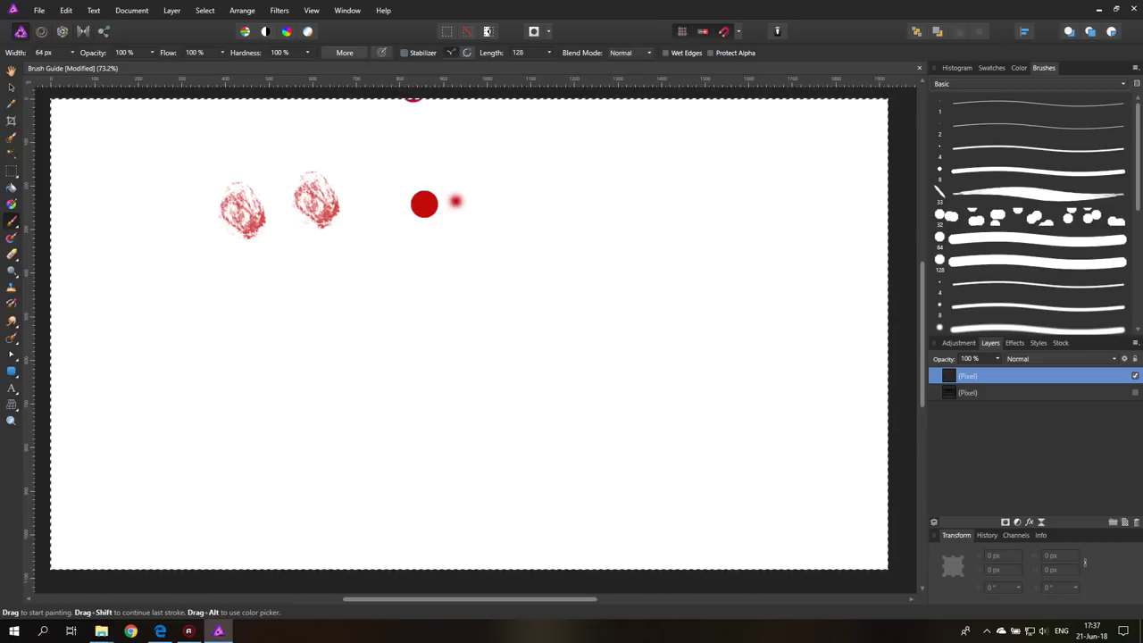
click(404, 52)
drag(75, 53, 71, 56)
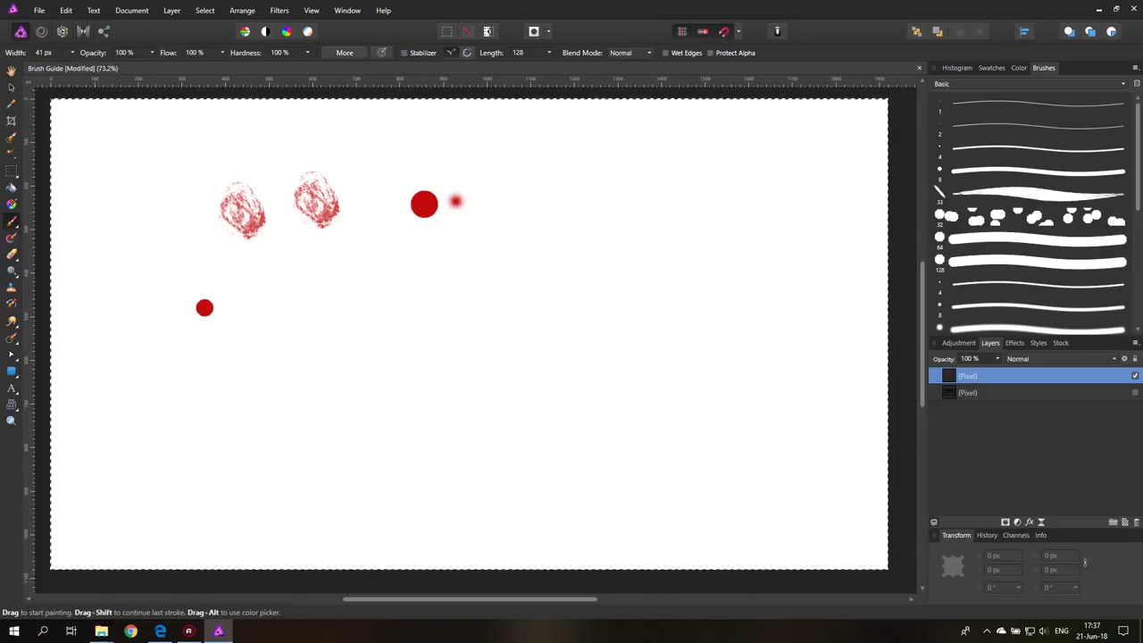
mouse_move(201, 309)
mouse_down()
mouse_move(294, 307)
mouse_move(370, 255)
mouse_move(418, 316)
mouse_move(506, 249)
mouse_move(587, 317)
mouse_move(680, 255)
mouse_move(723, 247)
mouse_move(770, 331)
mouse_move(808, 260)
mouse_move(850, 242)
mouse_move(887, 333)
mouse_up()
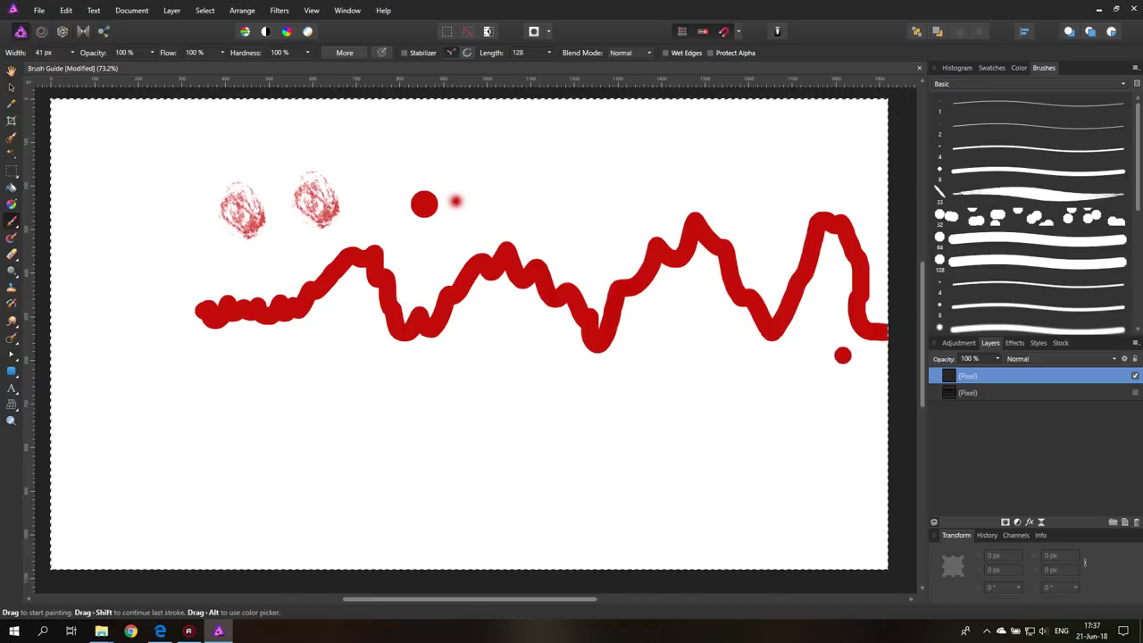
Turn on the Stabilizer and paint two smooth wavy strokes below the unstabilized one.
click(404, 52)
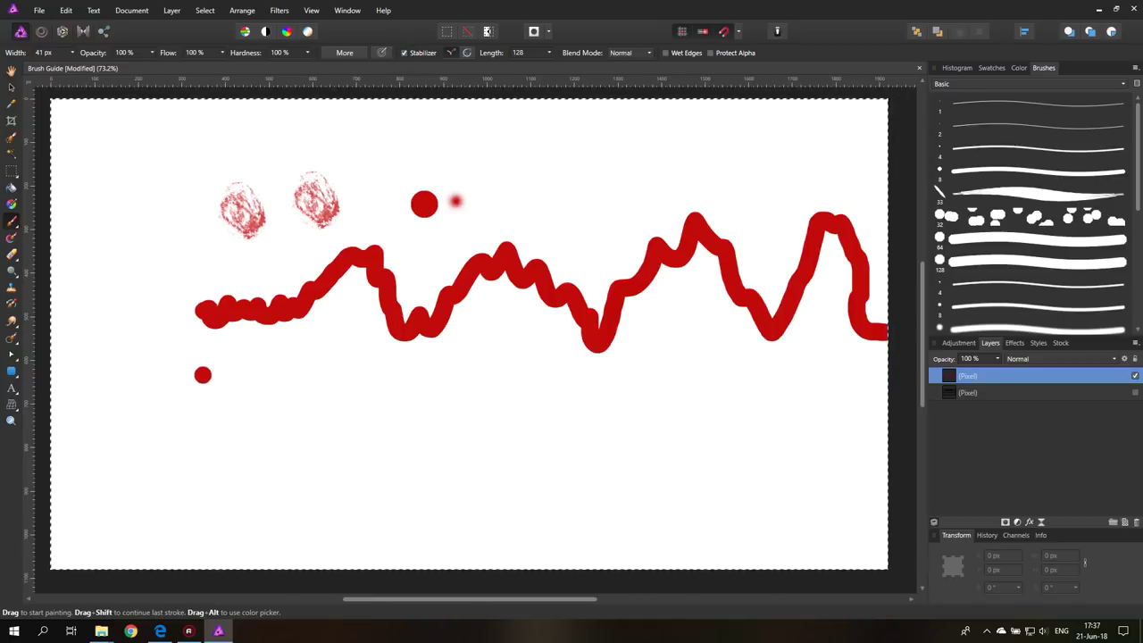
mouse_move(203, 375)
mouse_down()
mouse_move(163, 366)
mouse_move(176, 386)
mouse_move(212, 387)
mouse_move(300, 323)
mouse_move(334, 346)
mouse_move(362, 417)
mouse_move(383, 421)
mouse_move(455, 386)
mouse_move(453, 361)
mouse_move(501, 317)
mouse_move(547, 342)
mouse_move(574, 406)
mouse_move(623, 427)
mouse_move(665, 423)
mouse_move(694, 387)
mouse_move(707, 316)
mouse_move(723, 310)
mouse_move(741, 333)
mouse_move(780, 327)
mouse_move(849, 388)
mouse_move(866, 463)
mouse_move(898, 477)
mouse_up()
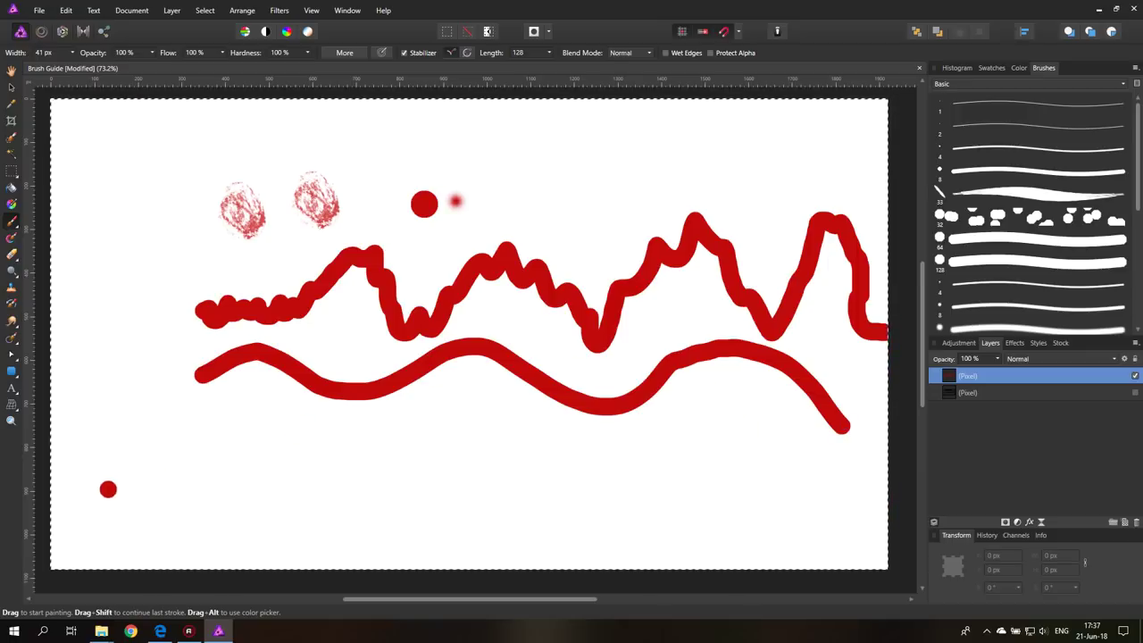
mouse_move(87, 504)
mouse_down()
mouse_move(181, 430)
mouse_move(228, 418)
mouse_move(305, 441)
mouse_move(454, 537)
mouse_move(512, 547)
mouse_up()
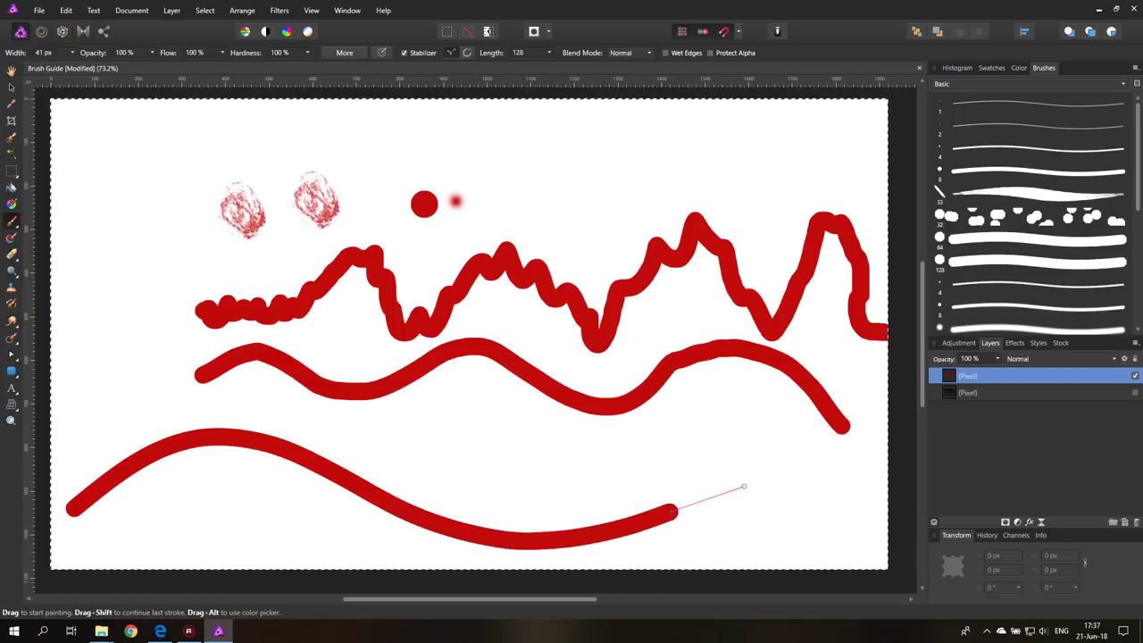
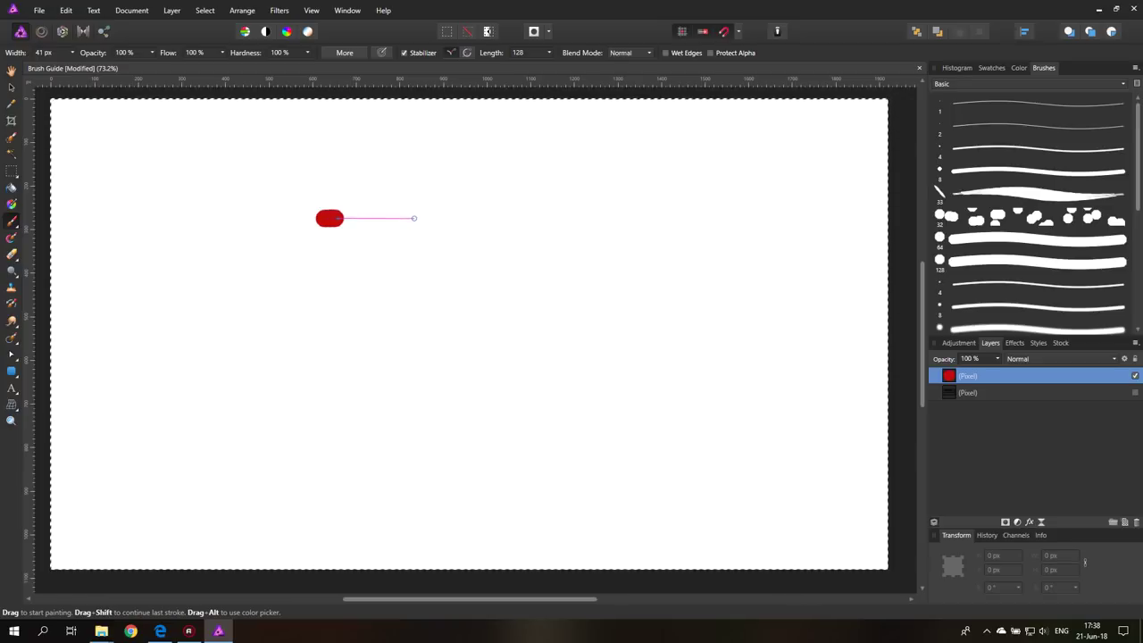
Paint a straight horizontal stroke ending in a sharp-cornered downward zigzag with the rope stabilizer.
drag(440, 218, 593, 217)
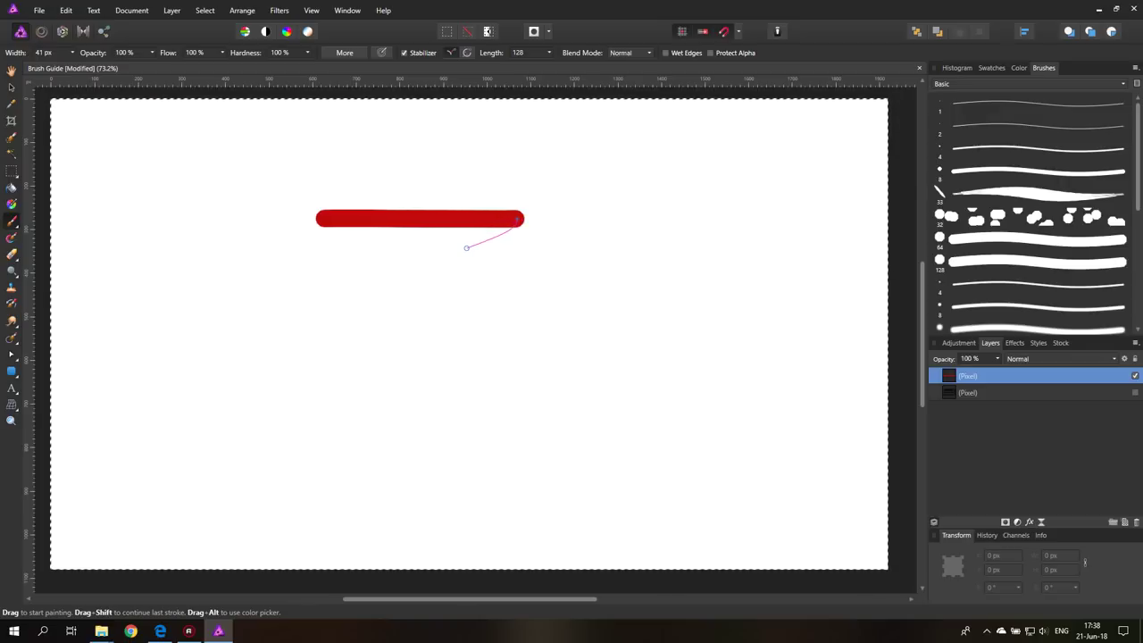
drag(447, 273, 452, 281)
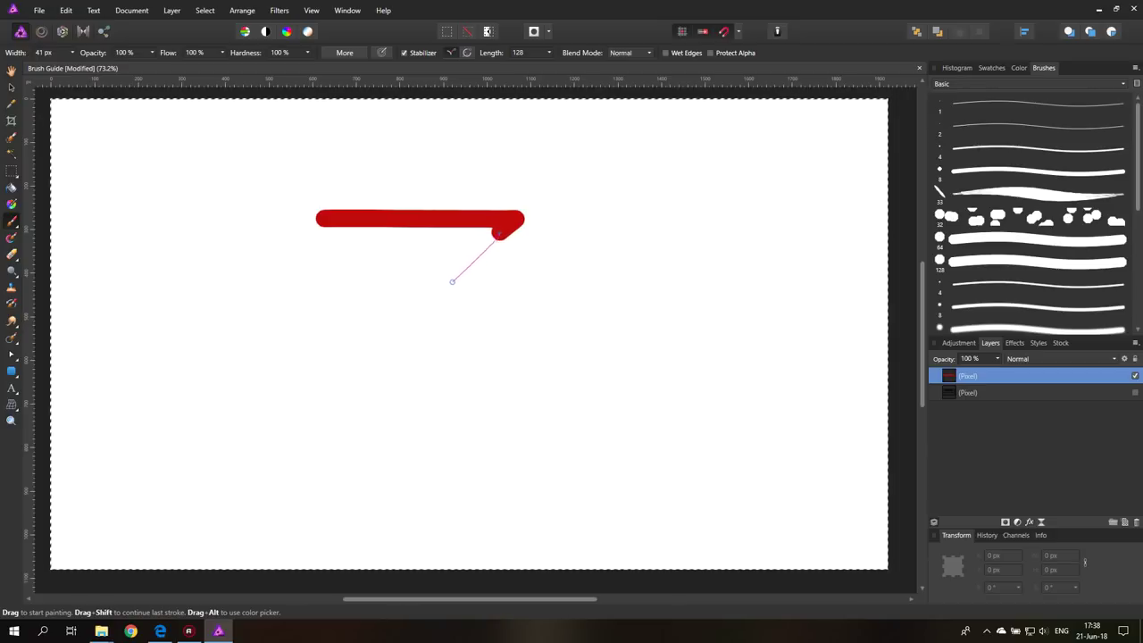
mouse_move(522, 275)
mouse_down()
mouse_move(577, 305)
mouse_move(531, 301)
mouse_move(452, 327)
mouse_move(599, 332)
mouse_move(448, 338)
mouse_up()
Switch to the window stabilizer and paint a horizontal stroke below that continues into rounded zigzags and a loop.
click(466, 53)
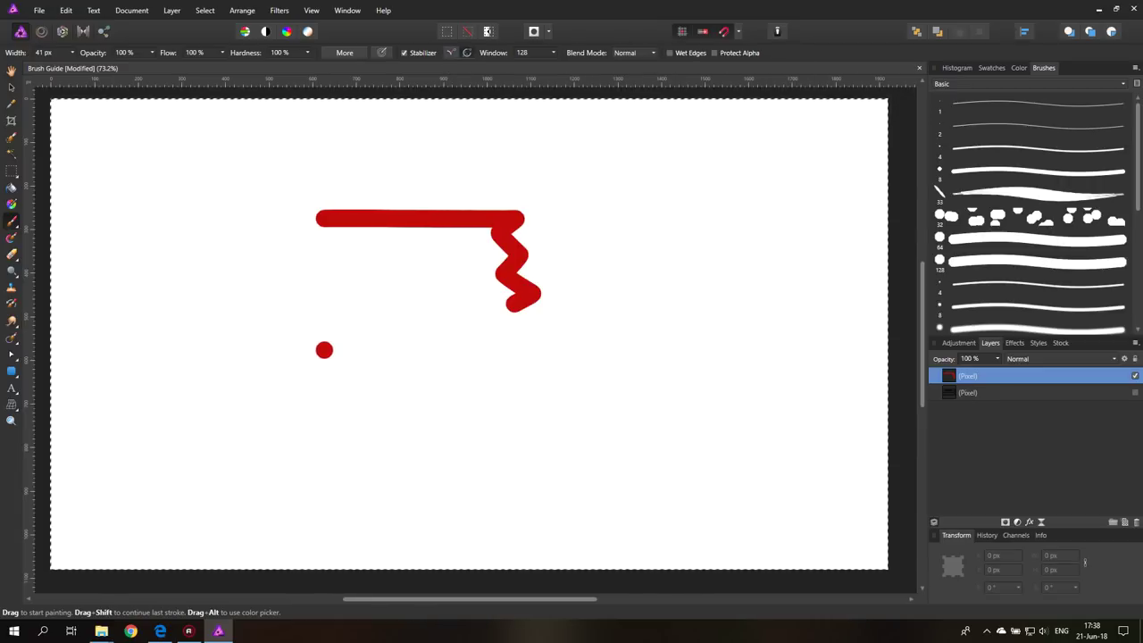
drag(324, 350, 558, 350)
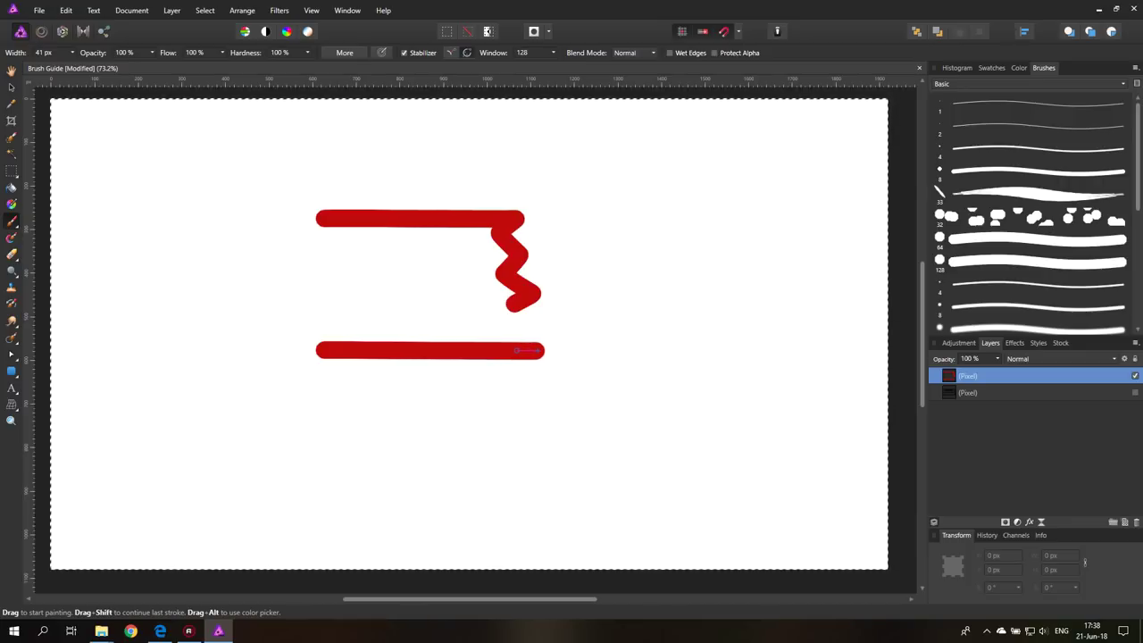
mouse_move(503, 355)
mouse_down()
mouse_move(437, 401)
mouse_move(443, 413)
mouse_move(490, 409)
mouse_move(509, 382)
mouse_move(529, 381)
mouse_move(536, 414)
mouse_move(428, 437)
mouse_move(419, 477)
mouse_move(499, 497)
mouse_up()
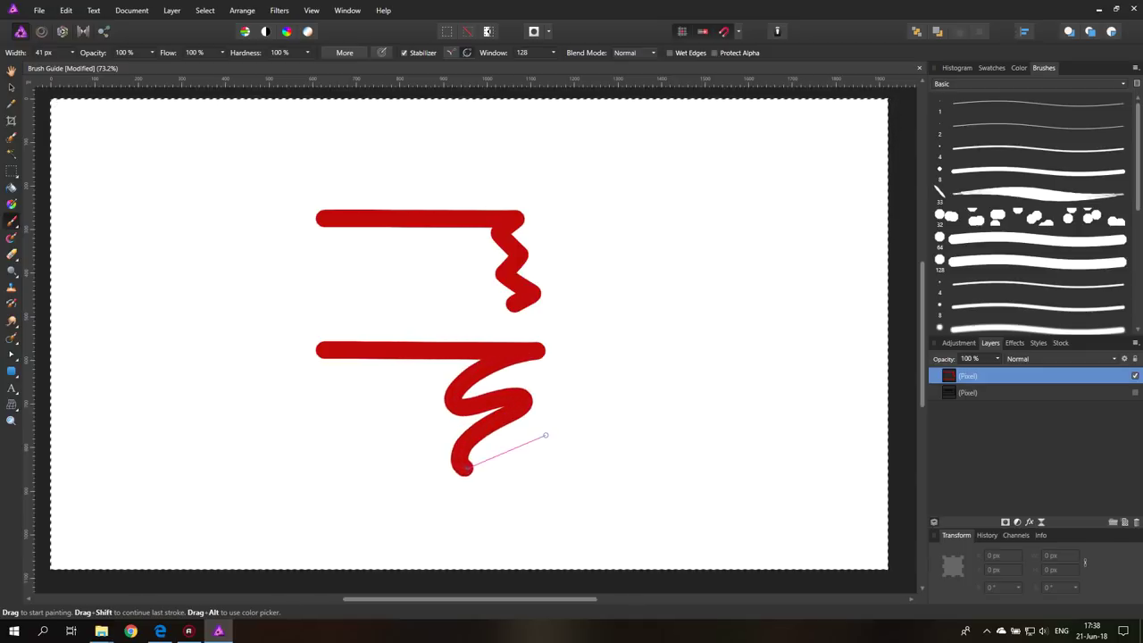
mouse_move(545, 435)
mouse_down()
mouse_move(574, 413)
mouse_move(602, 431)
mouse_move(600, 473)
mouse_move(519, 510)
mouse_move(515, 529)
mouse_move(560, 540)
mouse_up()
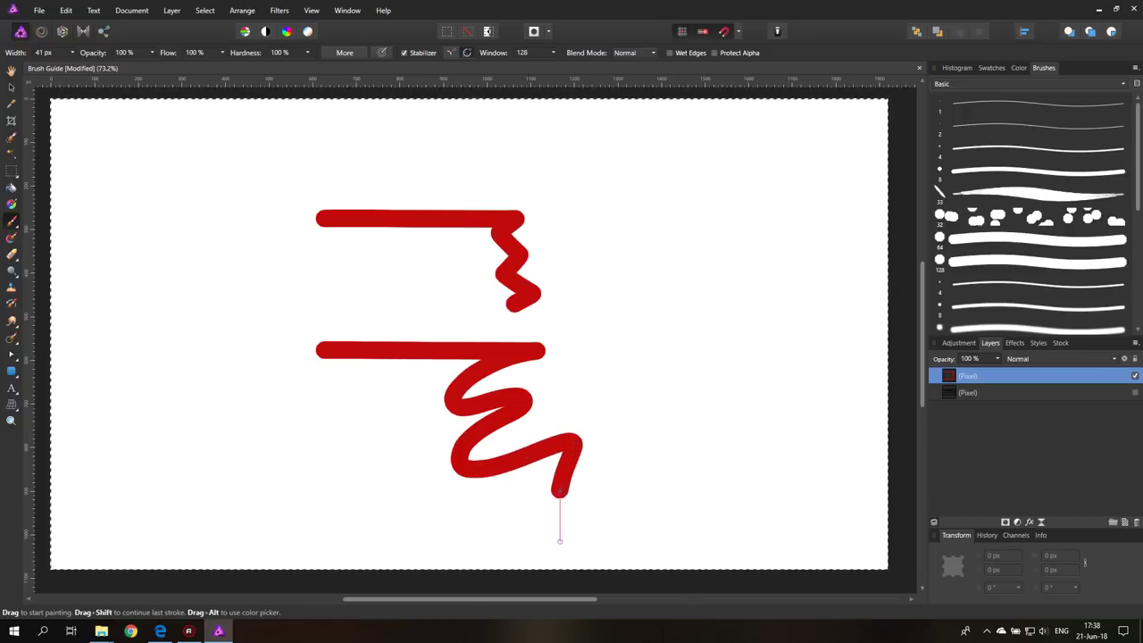
mouse_move(638, 484)
mouse_down()
mouse_move(655, 456)
mouse_move(652, 415)
mouse_move(628, 381)
mouse_move(604, 377)
mouse_move(585, 426)
mouse_move(618, 472)
mouse_move(700, 465)
mouse_move(731, 433)
mouse_move(735, 377)
mouse_move(691, 316)
mouse_move(632, 289)
mouse_move(637, 273)
mouse_move(672, 257)
mouse_move(724, 277)
mouse_move(744, 299)
mouse_move(750, 329)
mouse_move(715, 388)
mouse_move(739, 430)
mouse_up()
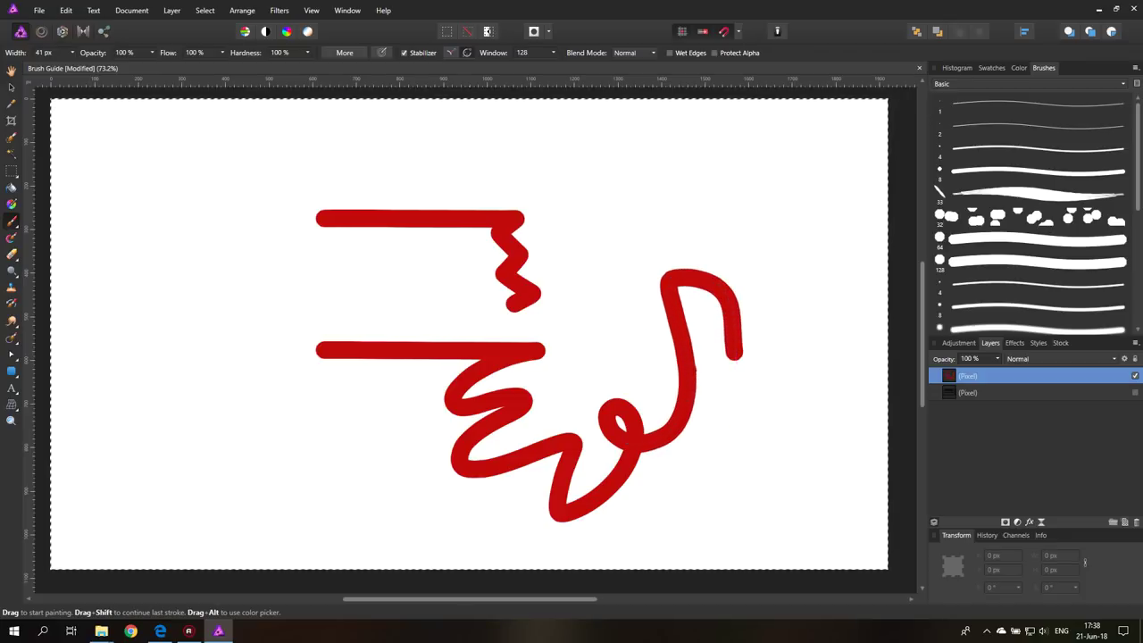
Switch back to the rope stabilizer and clear the painted strokes from the layer.
click(451, 53)
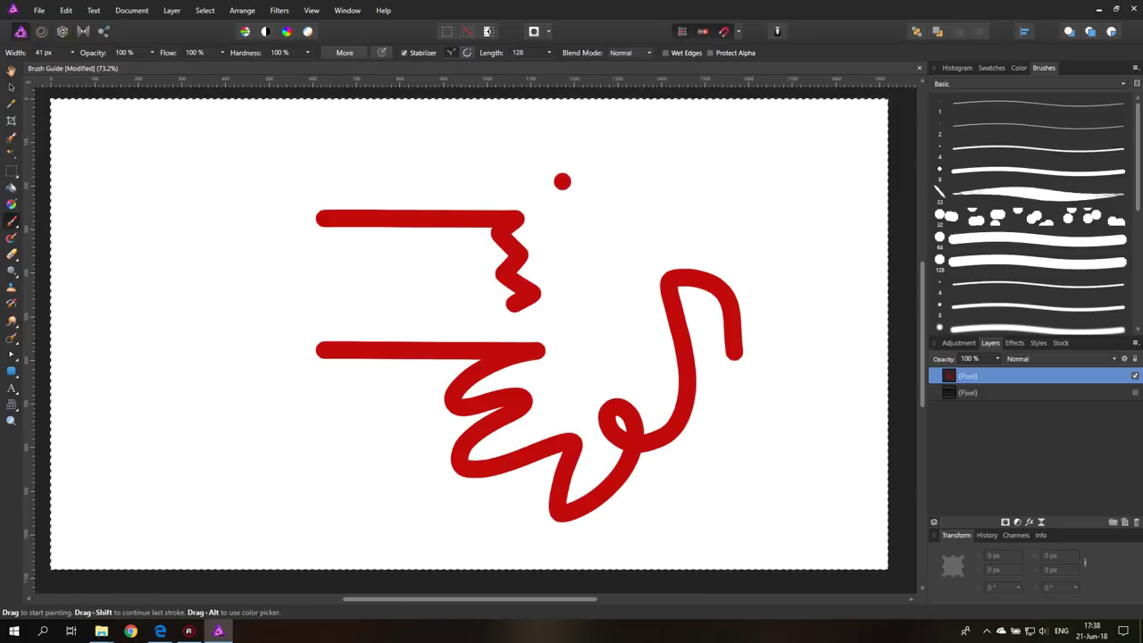
mouse_move(563, 181)
mouse_down()
mouse_move(701, 181)
mouse_move(593, 205)
mouse_move(543, 275)
mouse_move(781, 205)
mouse_move(781, 225)
mouse_move(726, 282)
mouse_move(675, 309)
mouse_move(527, 327)
mouse_move(490, 388)
mouse_move(509, 451)
mouse_move(607, 483)
mouse_move(664, 377)
mouse_move(555, 220)
mouse_move(454, 212)
mouse_move(293, 238)
mouse_move(438, 215)
mouse_up()
key(Delete)
key(ctrl+z)
Set the stabilizer length to 32.3 and paint a wavy stroke across the canvas.
click(543, 53)
drag(549, 64, 487, 64)
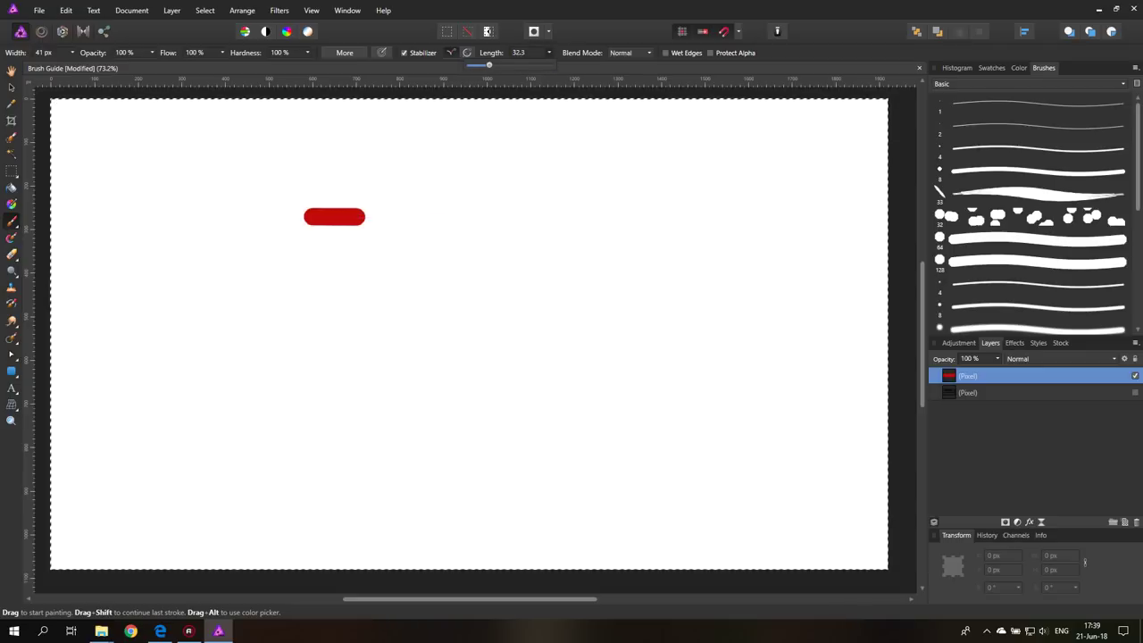
click(307, 272)
key(ctrl+z)
mouse_move(313, 260)
mouse_down()
mouse_move(409, 268)
mouse_move(447, 233)
mouse_move(485, 233)
mouse_move(500, 292)
mouse_move(522, 303)
mouse_move(747, 206)
mouse_move(834, 317)
mouse_up()
Raise the stabilizer length to 128 and paint a smooth wave and a long curve below the previous stroke.
drag(549, 53, 625, 61)
mouse_move(289, 351)
mouse_down()
mouse_move(378, 377)
mouse_move(446, 324)
mouse_move(485, 319)
mouse_move(570, 403)
mouse_move(604, 396)
mouse_move(669, 341)
mouse_move(683, 303)
mouse_move(724, 286)
mouse_move(772, 320)
mouse_move(807, 406)
mouse_up()
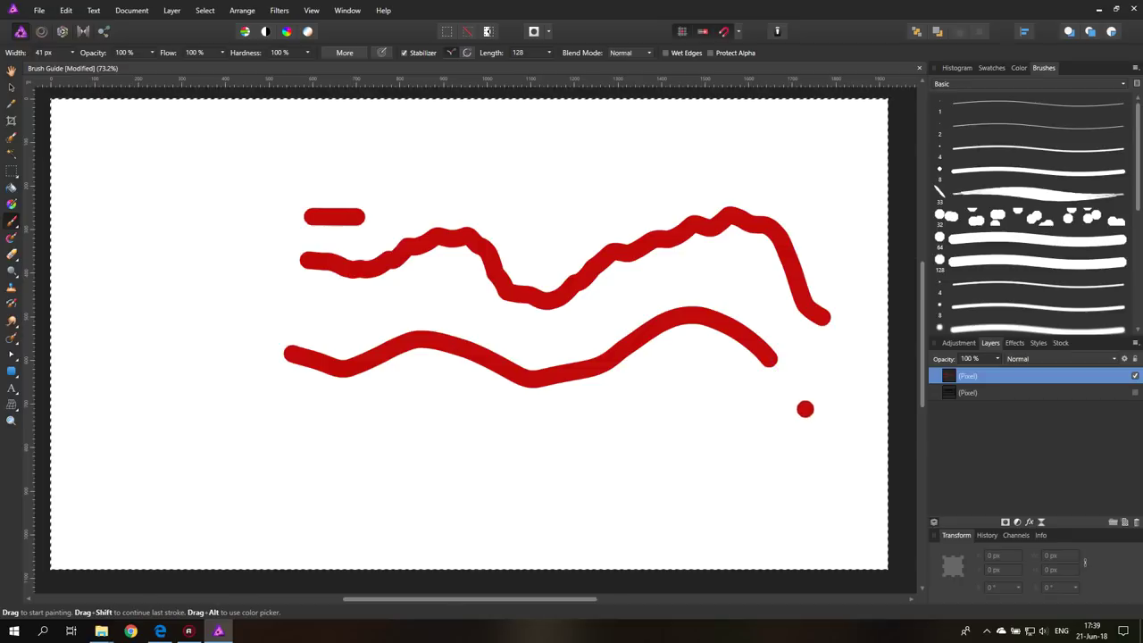
mouse_move(640, 435)
mouse_down()
mouse_move(288, 442)
mouse_move(238, 378)
mouse_move(207, 285)
mouse_move(241, 195)
mouse_up()
click(241, 197)
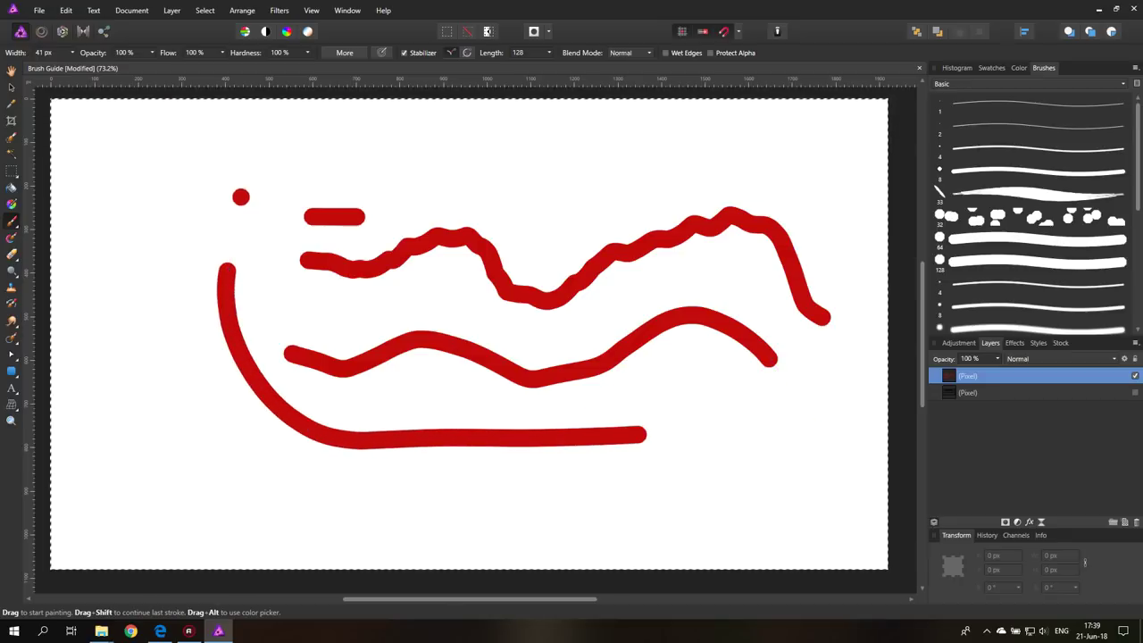
key(ctrl+z)
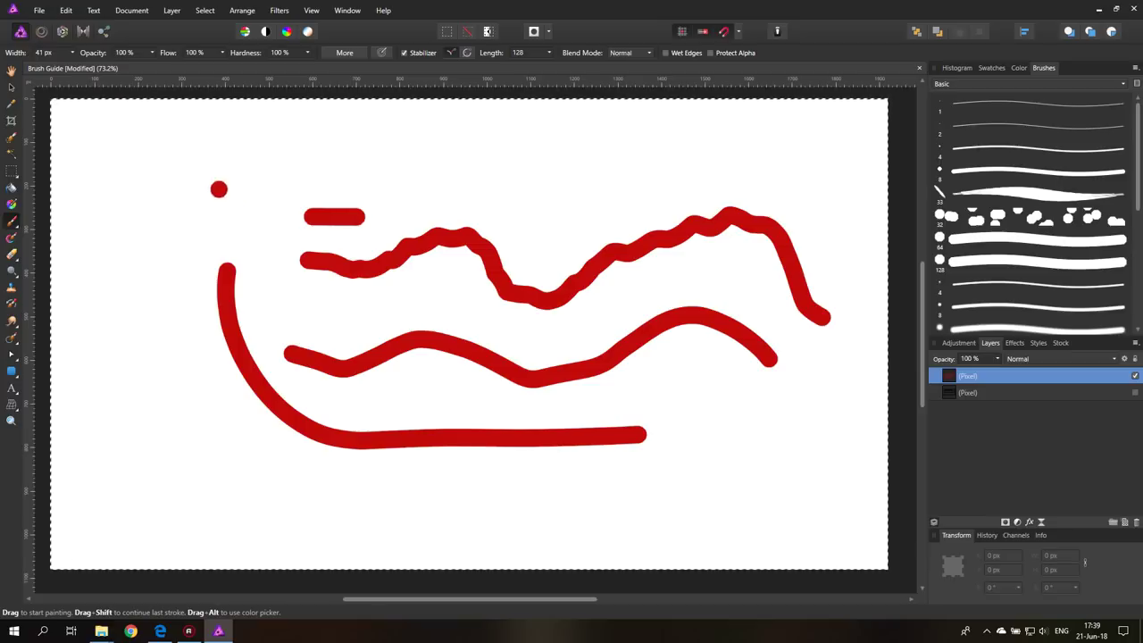
Clear the layer and, with the Stabilizer off, scribble a dense red zigzag in the upper middle of the canvas.
click(405, 53)
key(Delete)
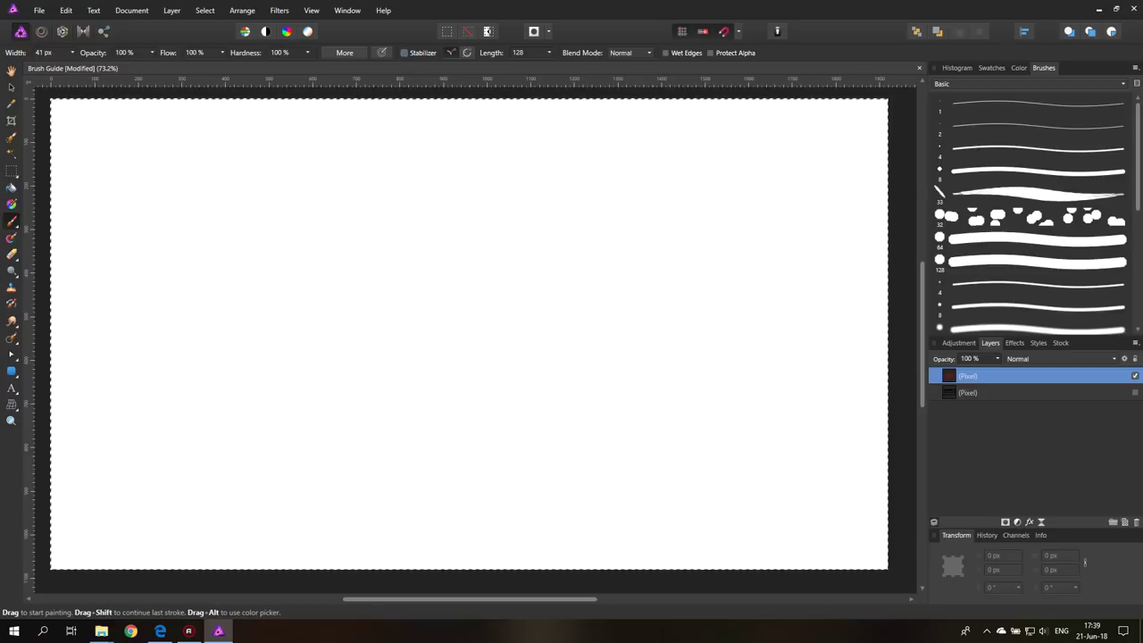
click(526, 324)
key(ctrl+z)
mouse_move(440, 218)
mouse_down()
mouse_move(543, 207)
mouse_move(362, 252)
mouse_move(605, 271)
mouse_move(522, 337)
mouse_move(457, 371)
mouse_up()
click(656, 389)
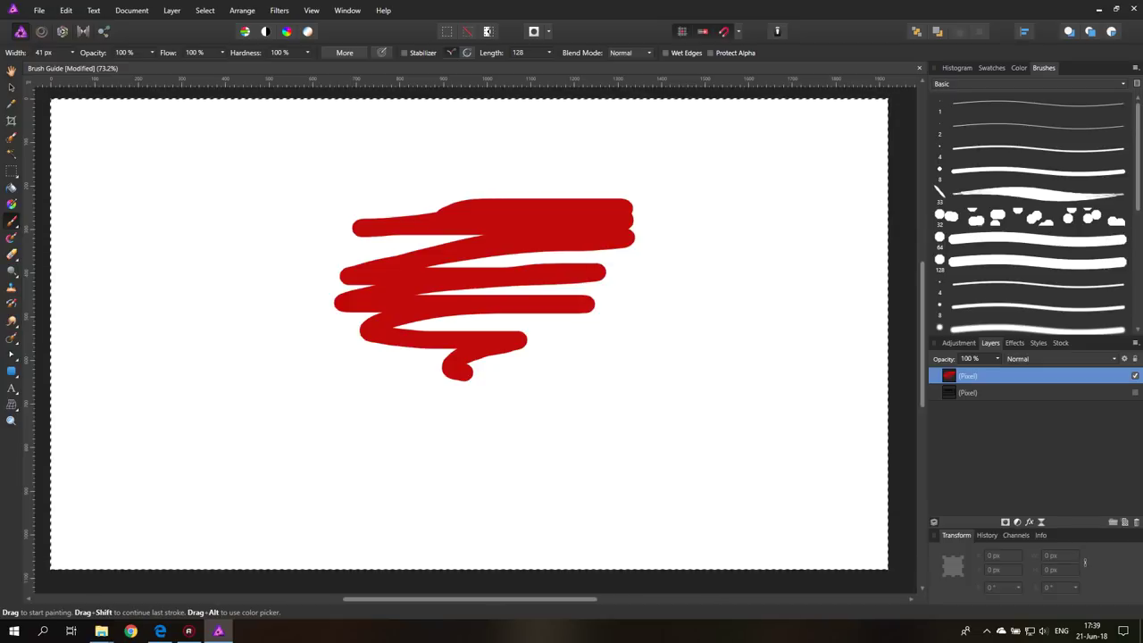
click(527, 193)
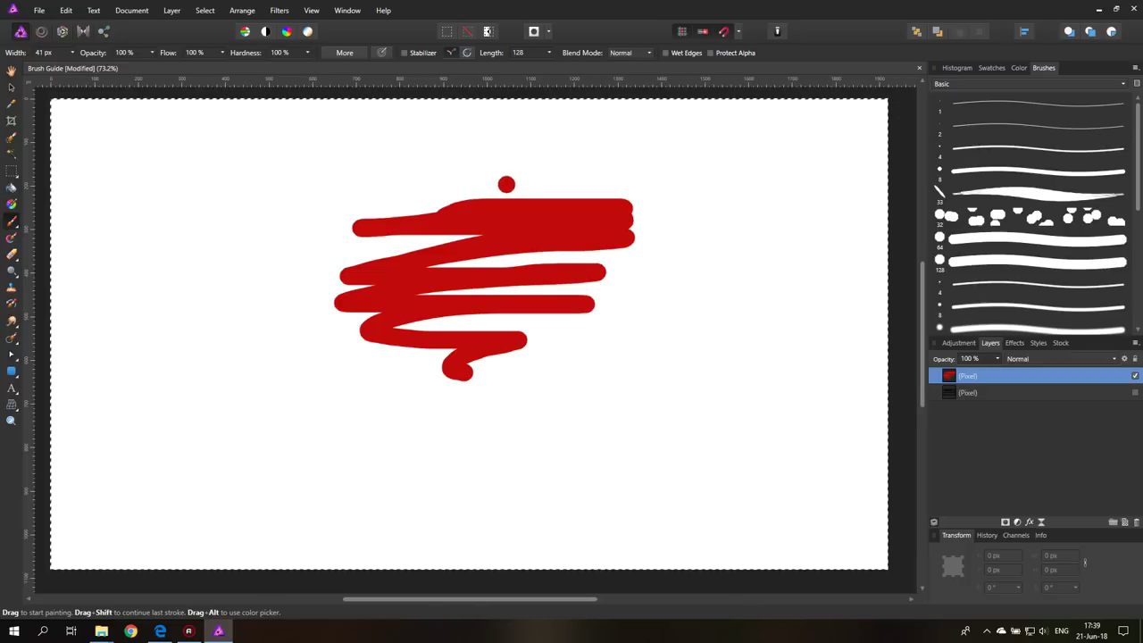
Set the brush blend mode to Average and paint vertical and diagonal strokes over the red scribble.
click(631, 54)
scroll(660, 154, down, 5)
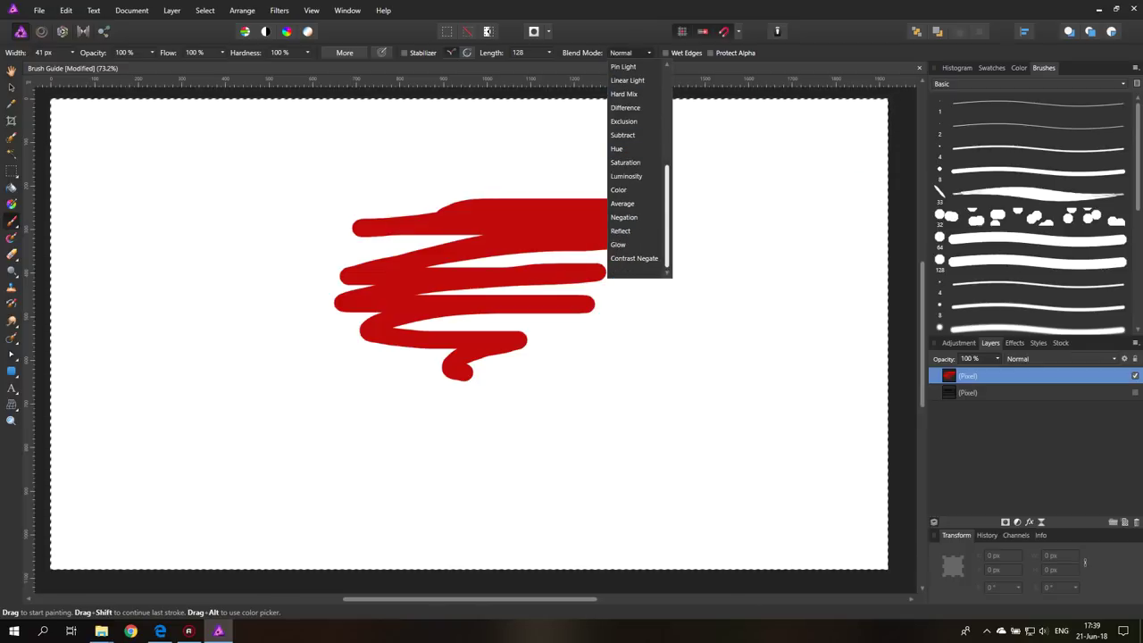
click(626, 199)
mouse_move(523, 172)
mouse_down()
mouse_move(500, 395)
mouse_move(549, 376)
mouse_up()
drag(457, 197, 625, 375)
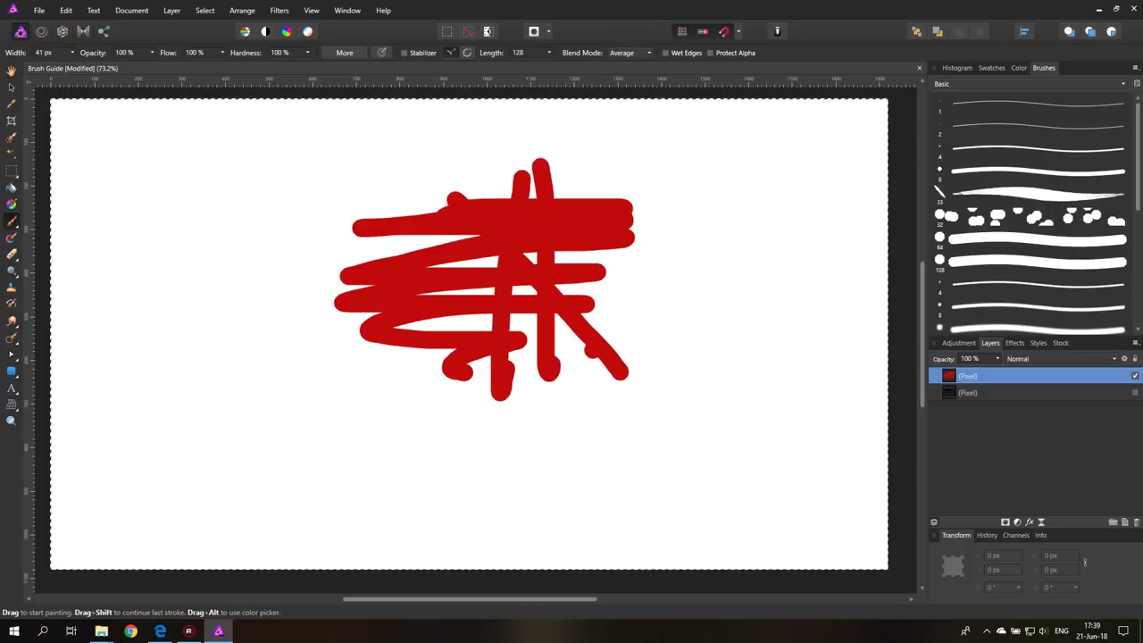
click(642, 310)
Change the brush blend mode to Screen and paint crossing strokes in a star pattern over the scribble.
click(630, 52)
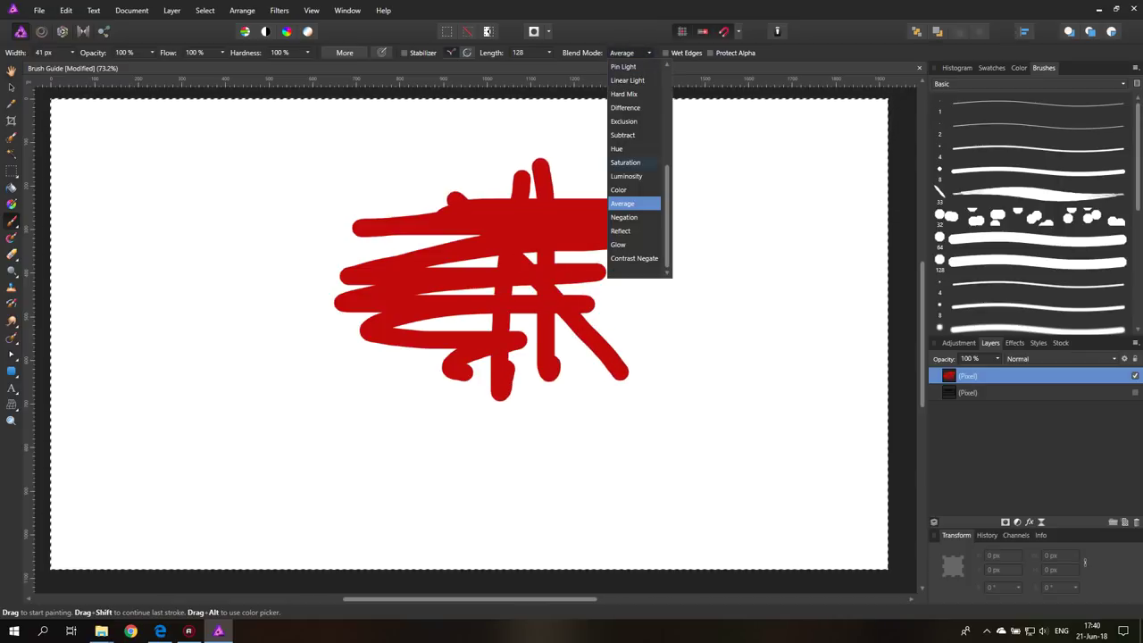
drag(667, 215, 667, 187)
scroll(638, 169, up, 3)
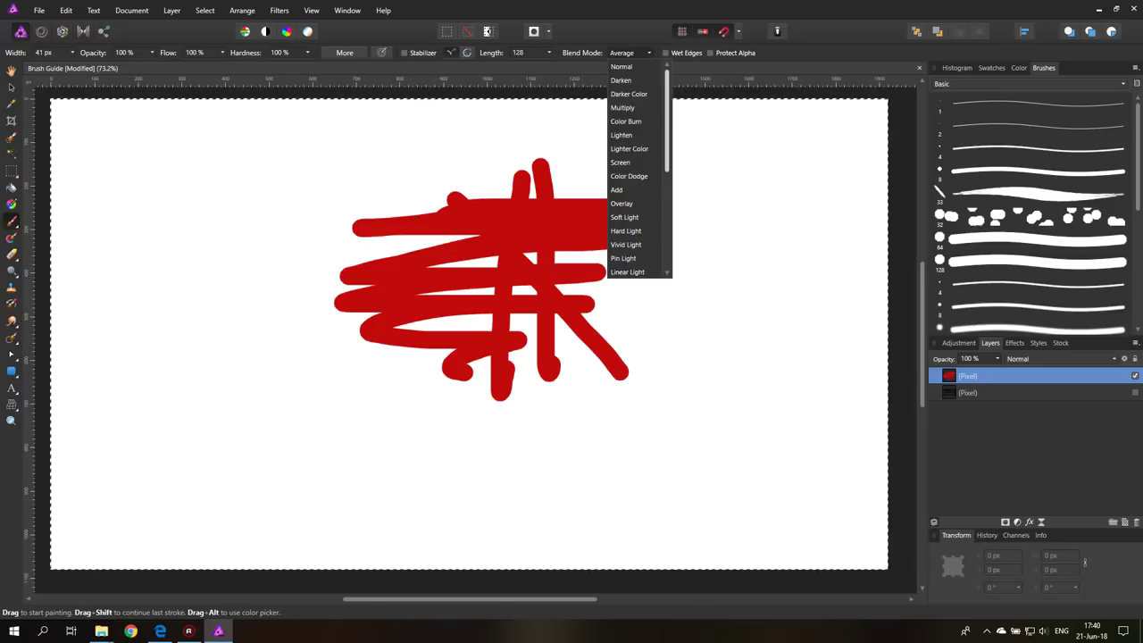
click(627, 163)
drag(597, 159, 474, 359)
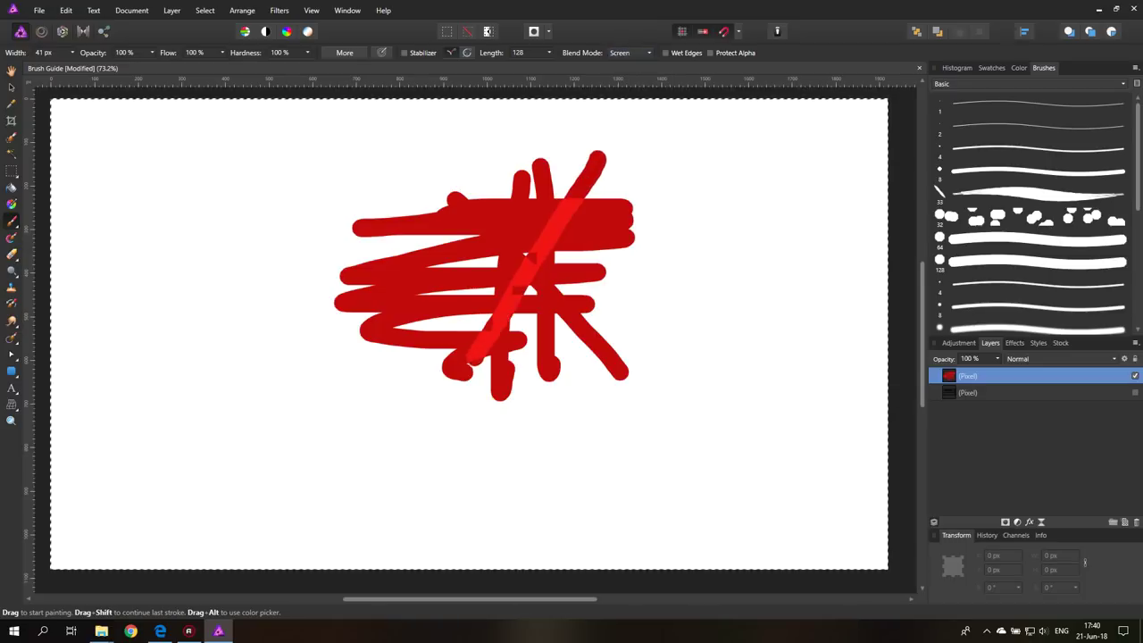
drag(540, 177, 533, 348)
drag(517, 193, 582, 317)
drag(484, 181, 632, 294)
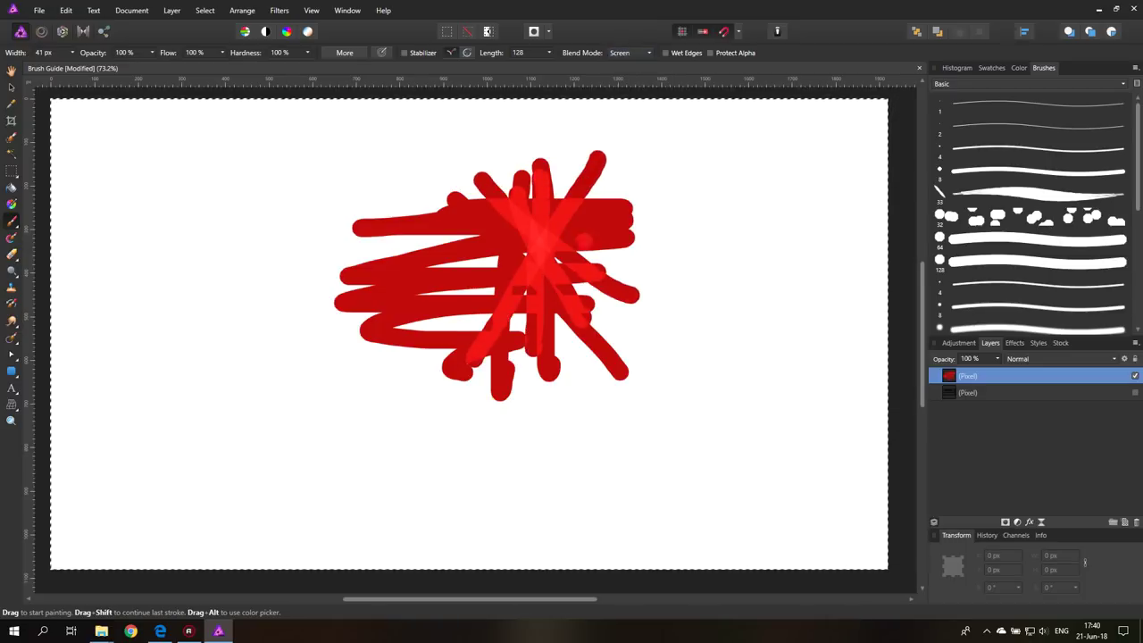
mouse_move(575, 158)
mouse_down()
mouse_move(544, 264)
mouse_move(488, 305)
mouse_up()
mouse_move(595, 201)
mouse_down()
mouse_move(508, 257)
mouse_move(451, 264)
mouse_up()
mouse_move(587, 214)
mouse_down()
mouse_move(507, 234)
mouse_move(453, 231)
mouse_up()
drag(455, 186, 586, 293)
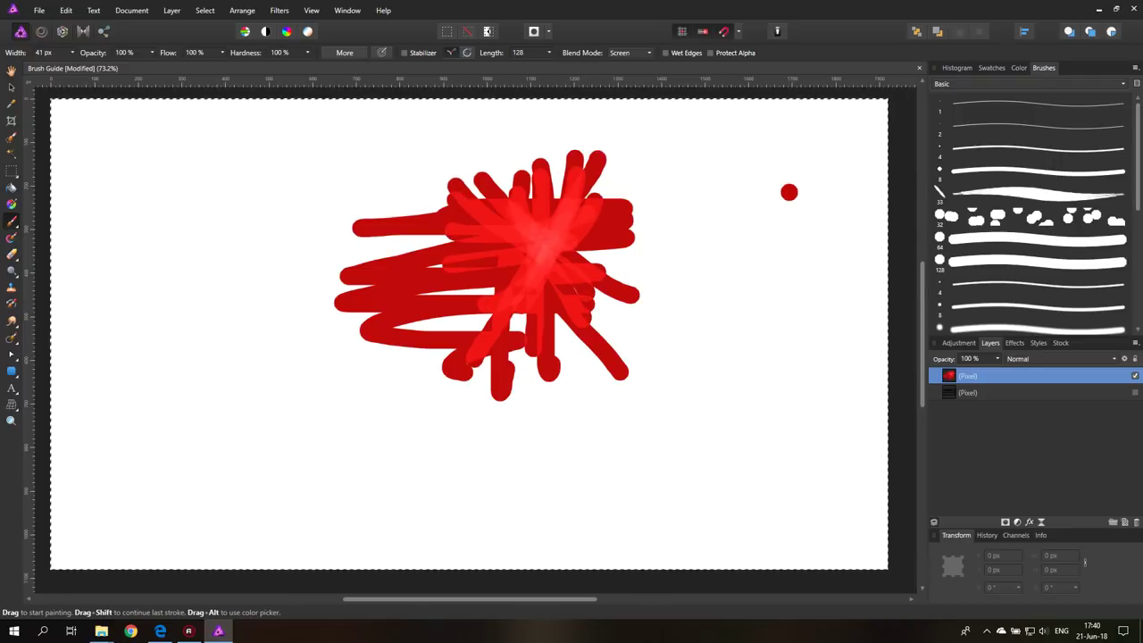
Lighten the brush color to a 63% tint and paint overlapping star-shaped strokes over the center of the scribble.
click(1019, 68)
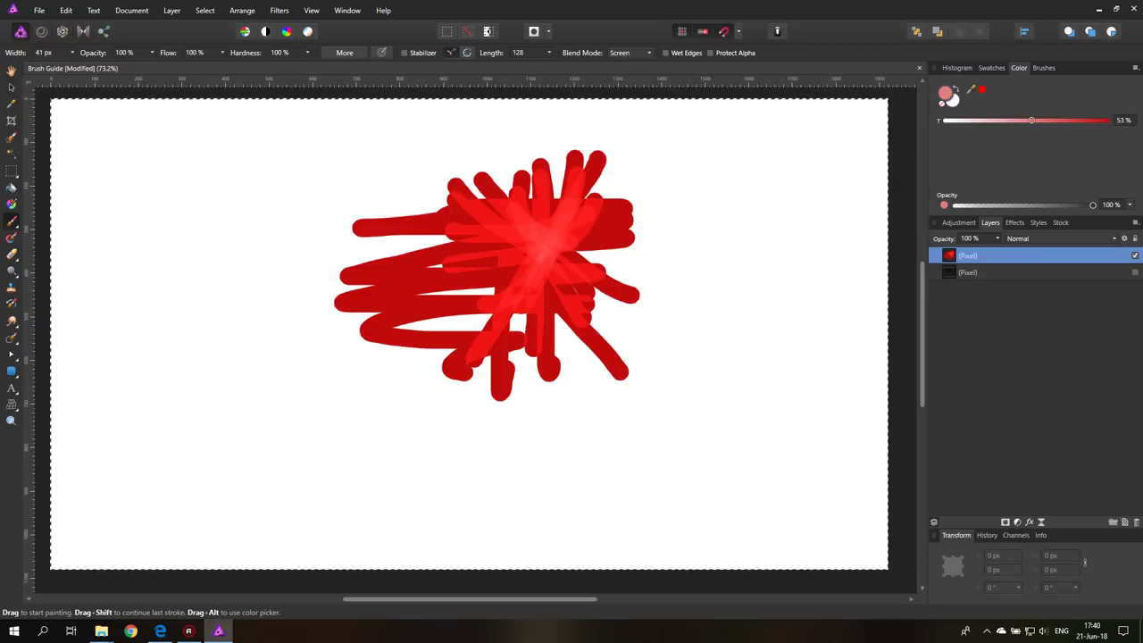
drag(572, 177, 493, 302)
drag(526, 189, 540, 317)
drag(521, 171, 553, 287)
drag(505, 200, 581, 278)
drag(478, 215, 593, 251)
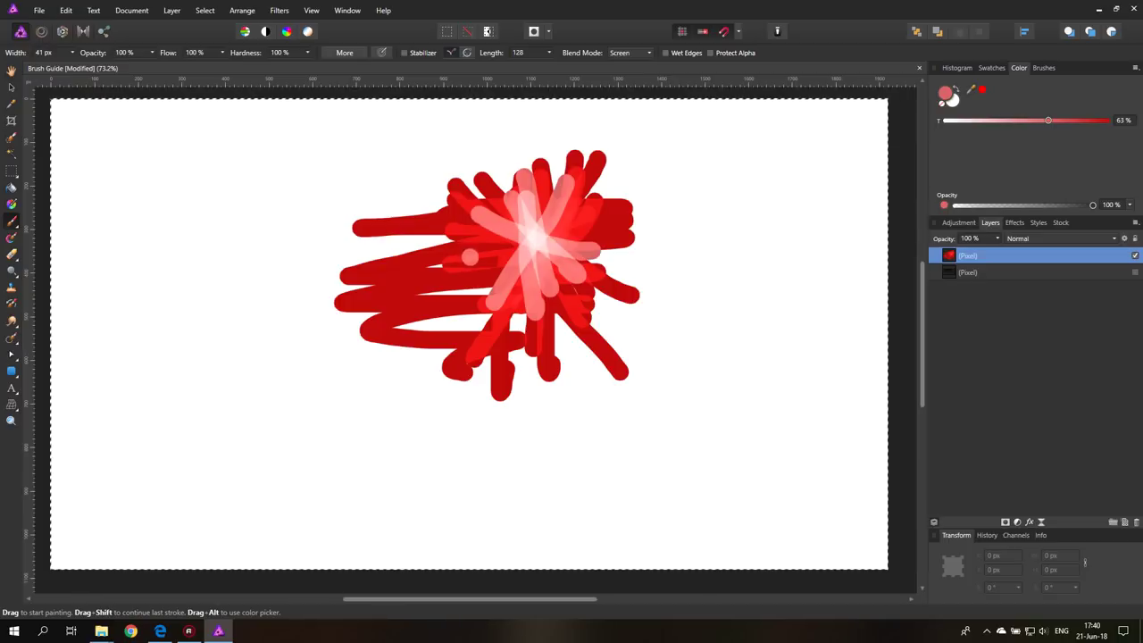
drag(473, 257, 609, 203)
drag(475, 272, 561, 209)
drag(491, 285, 562, 185)
drag(514, 259, 576, 181)
drag(508, 207, 559, 209)
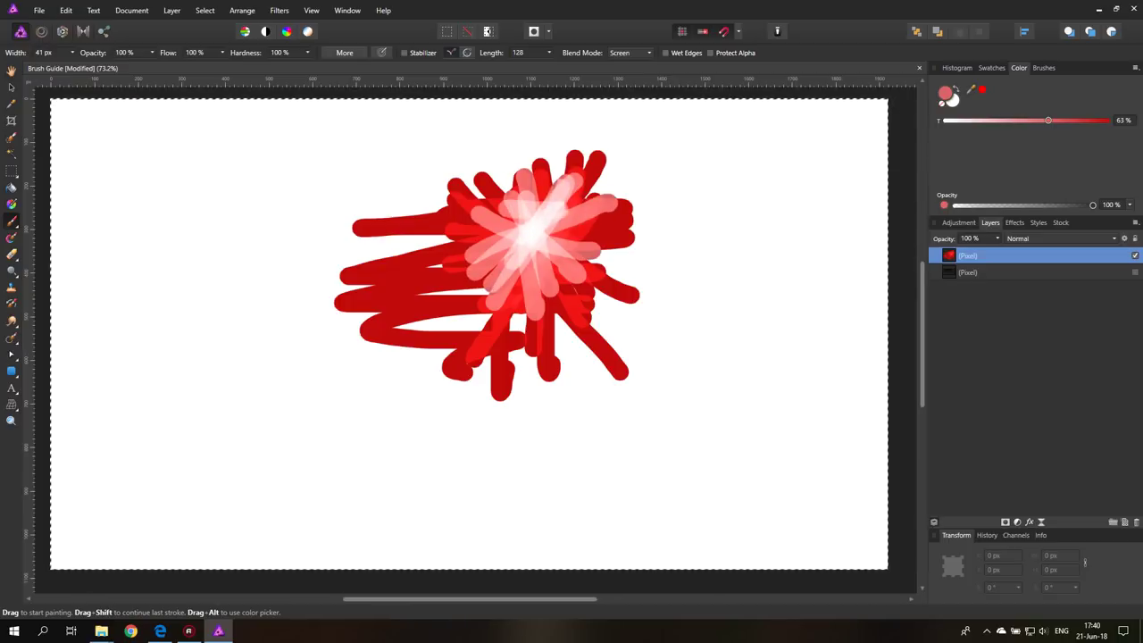
drag(475, 220, 564, 234)
mouse_move(564, 234)
mouse_down()
mouse_move(463, 235)
mouse_move(545, 302)
mouse_up()
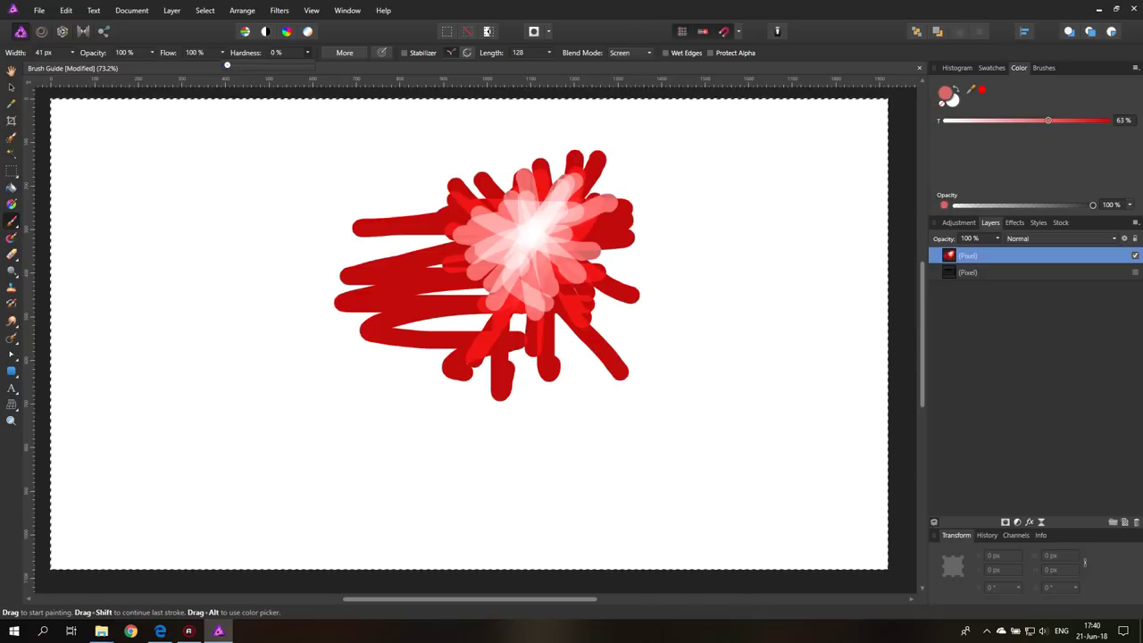
Set the brush hardness to 0% and paint overlapping soft strokes across the left and lower middle of the red scribble.
drag(236, 68, 225, 68)
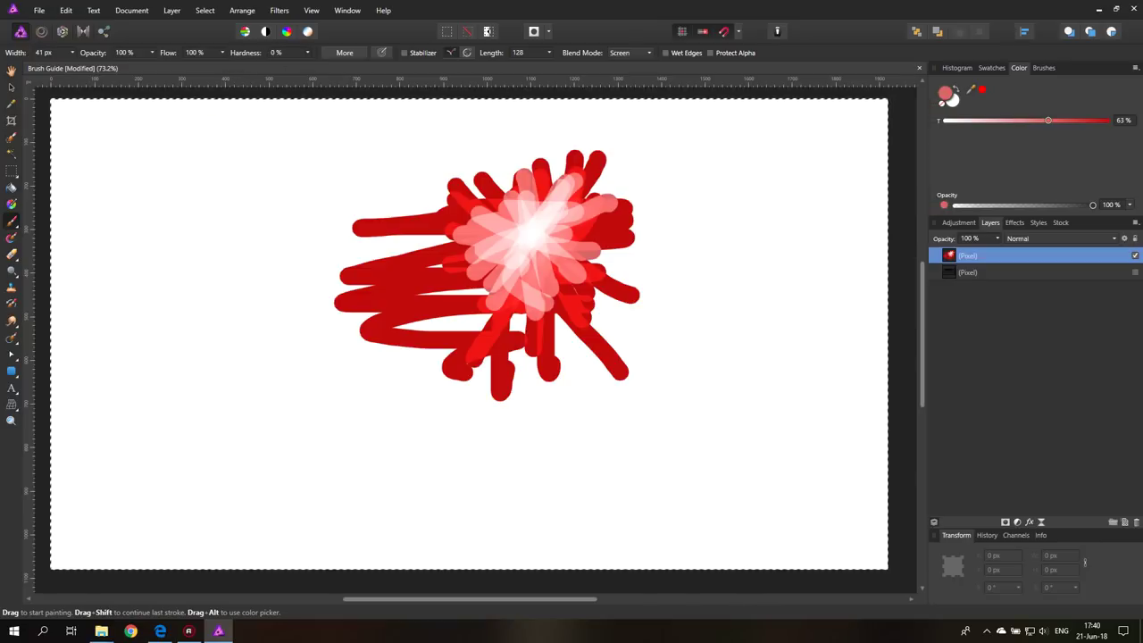
mouse_move(513, 227)
mouse_down()
mouse_move(402, 245)
mouse_move(403, 268)
mouse_up()
drag(486, 247, 375, 275)
drag(487, 238, 390, 288)
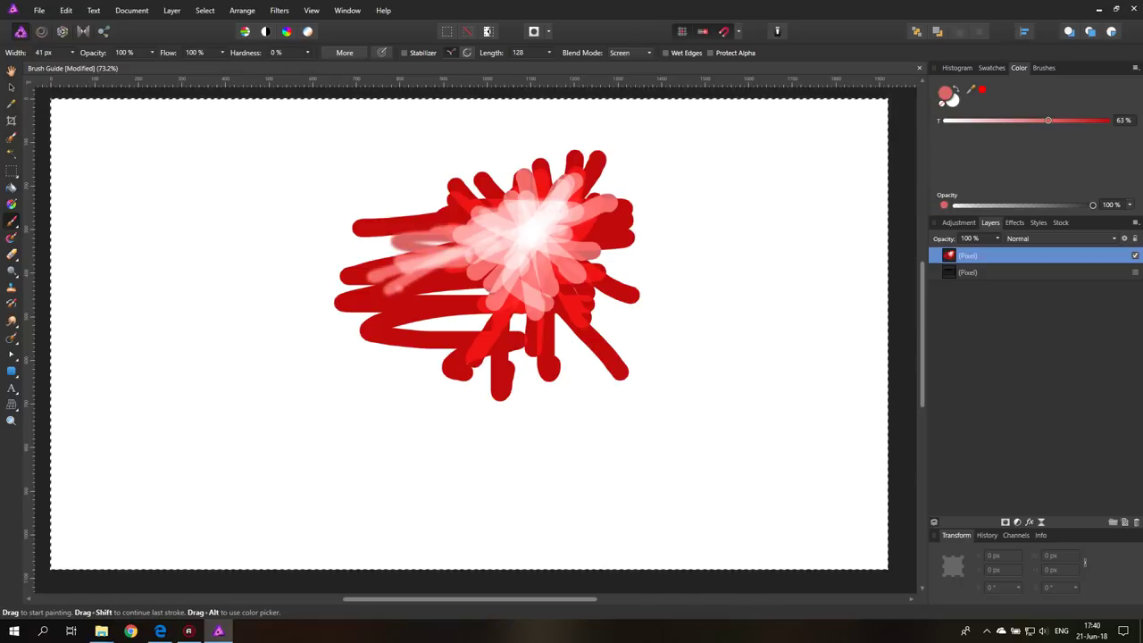
drag(461, 253, 405, 291)
mouse_move(466, 251)
mouse_down()
mouse_move(410, 296)
mouse_move(422, 295)
mouse_up()
drag(433, 272, 422, 300)
mouse_move(421, 279)
mouse_down()
mouse_move(441, 299)
mouse_move(457, 291)
mouse_up()
drag(411, 288, 452, 281)
drag(411, 268, 463, 283)
drag(416, 283, 455, 288)
mouse_move(415, 282)
mouse_down()
mouse_move(462, 281)
mouse_move(420, 266)
mouse_move(464, 251)
mouse_move(427, 242)
mouse_move(496, 219)
mouse_move(451, 233)
mouse_move(464, 192)
mouse_move(420, 241)
mouse_move(446, 210)
mouse_move(469, 276)
mouse_move(500, 219)
mouse_move(496, 312)
mouse_move(597, 268)
mouse_move(607, 275)
mouse_up()
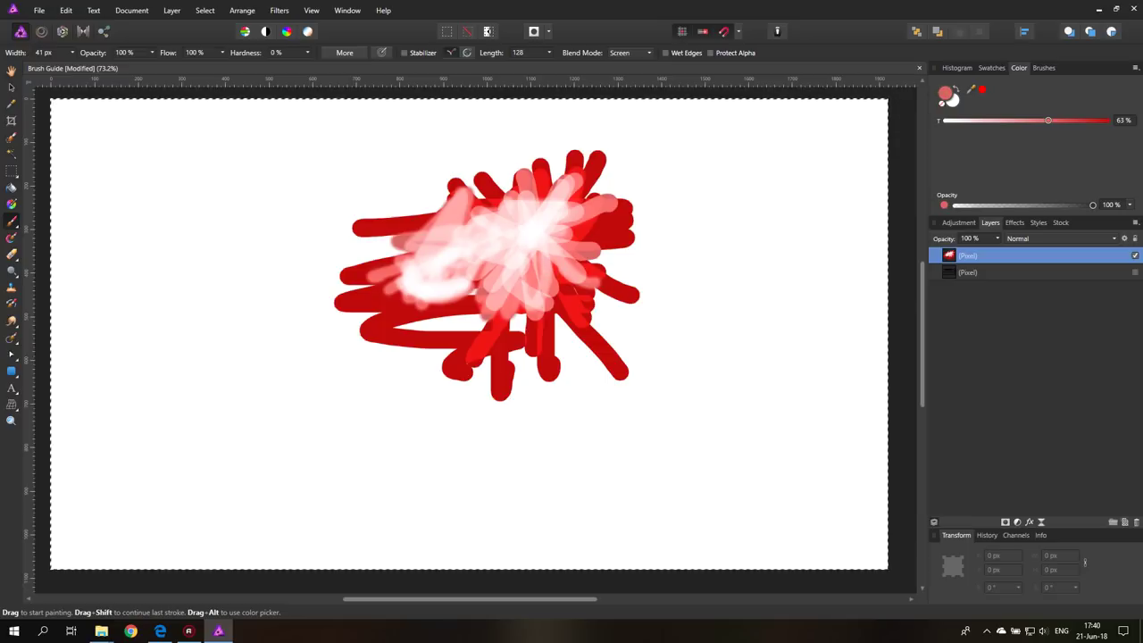
Clear the layer and set the brush blend mode back to Normal.
key(Delete)
click(628, 52)
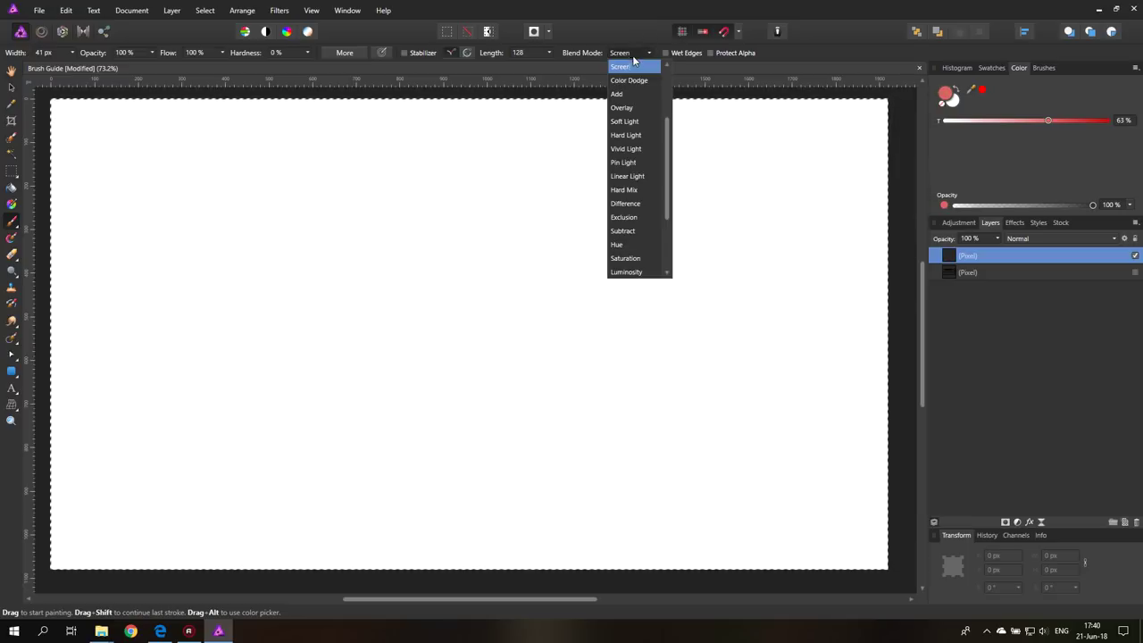
click(622, 67)
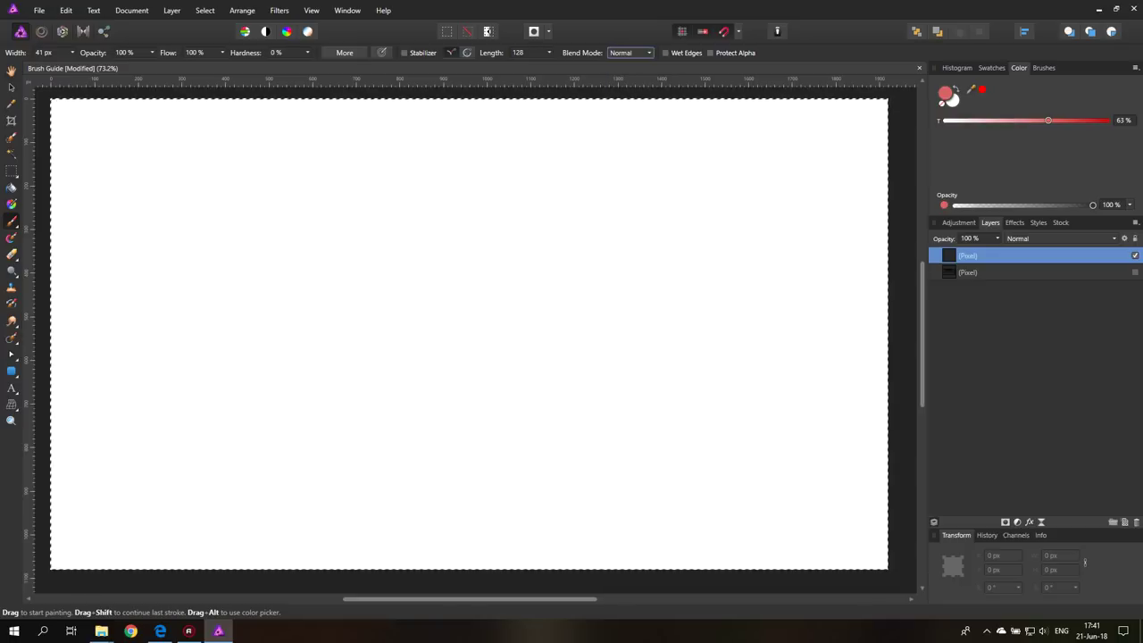
Choose a grainy 64 px brush from the Painting category and paint a thick horizontal stroke in the upper middle of the canvas.
click(1042, 67)
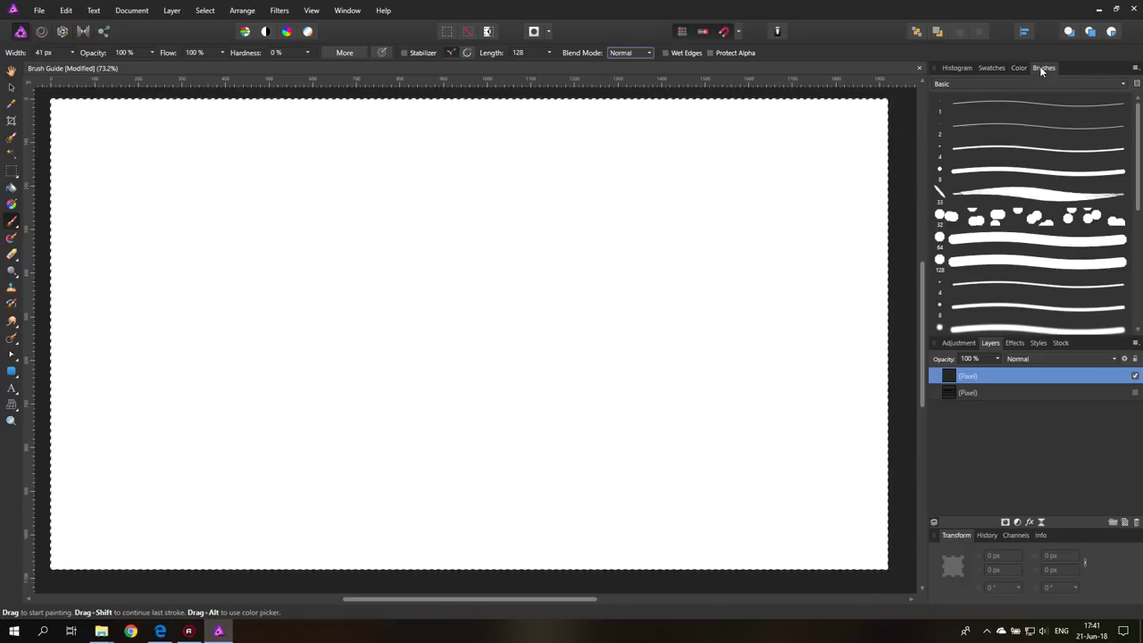
click(1029, 84)
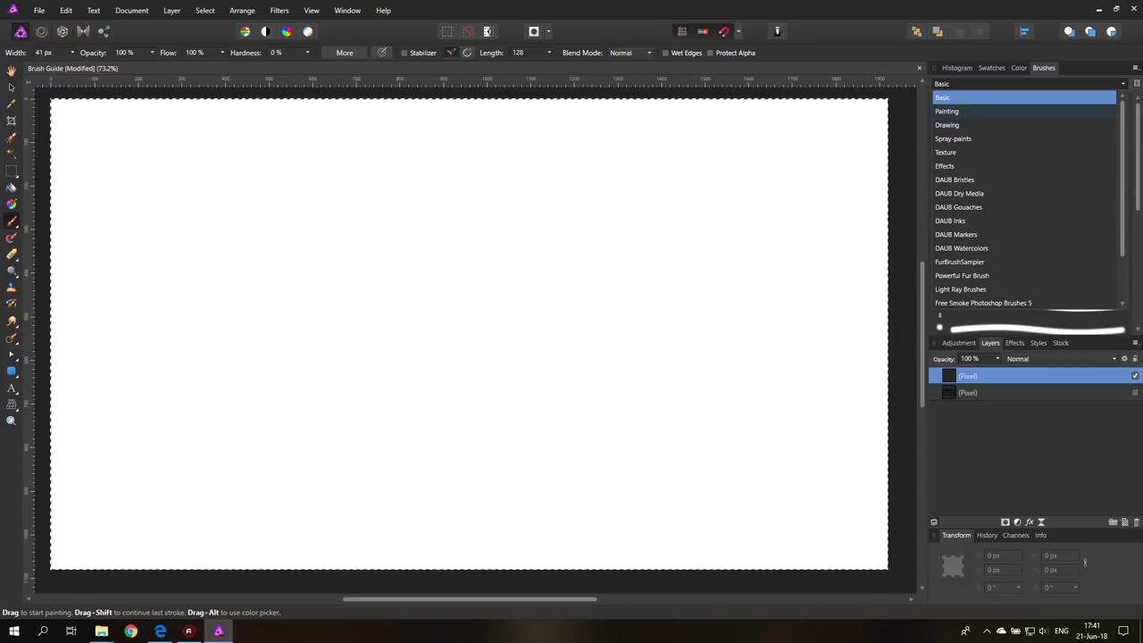
click(947, 111)
click(1031, 239)
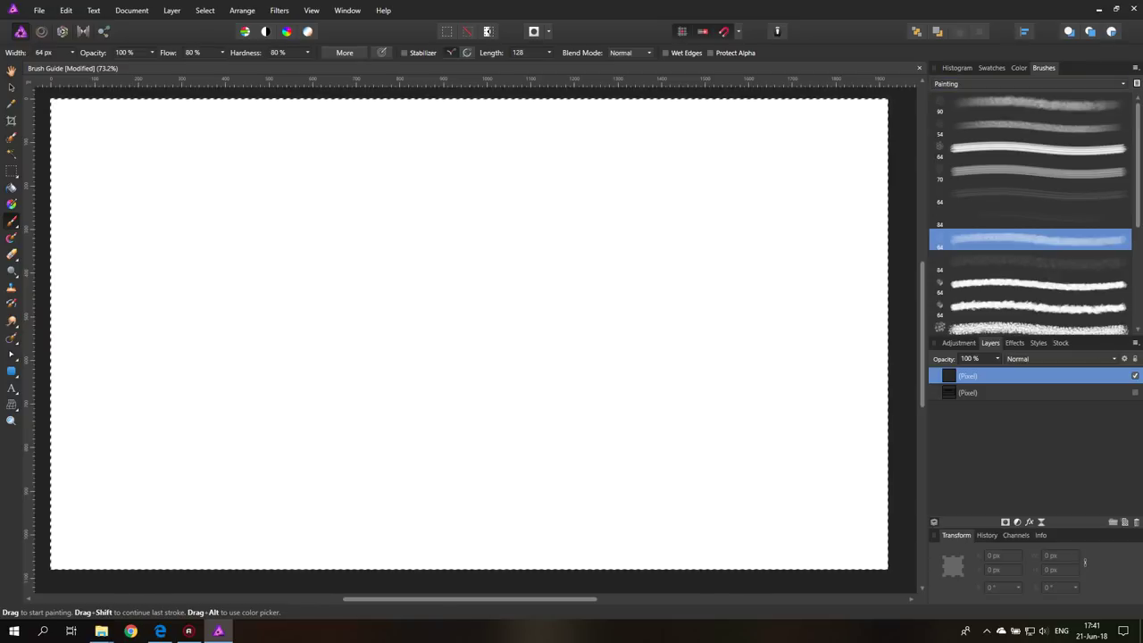
mouse_move(471, 202)
mouse_down()
mouse_move(672, 207)
mouse_move(590, 223)
mouse_up()
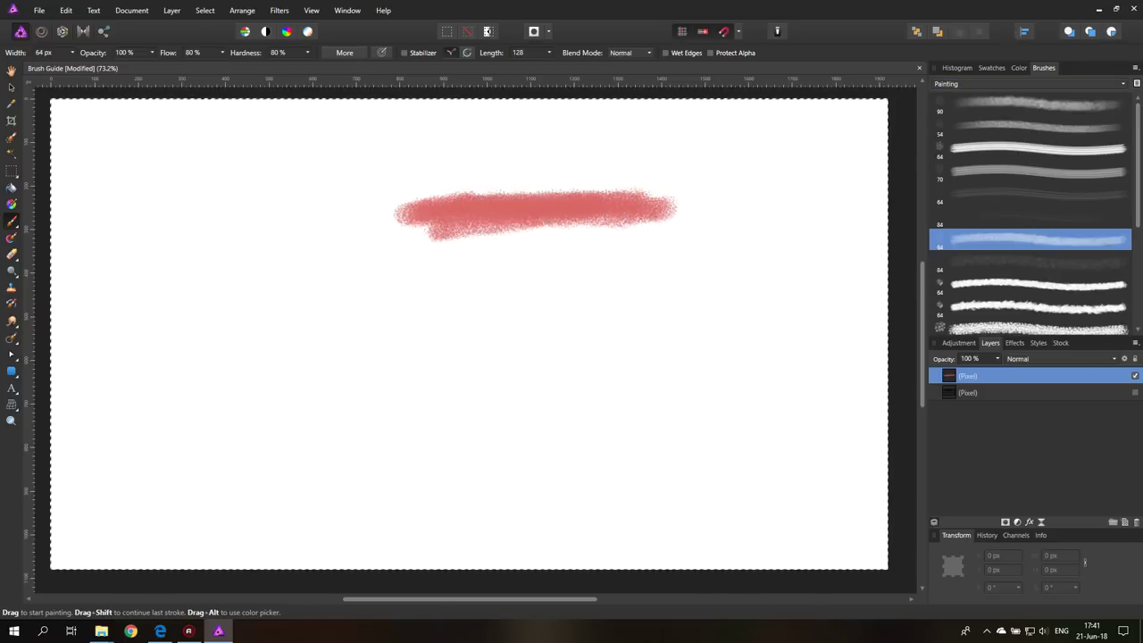
Raise the flow and color tint to 100% and paint a dense solid red patch beneath the horizontal stroke.
click(223, 52)
drag(224, 65, 240, 65)
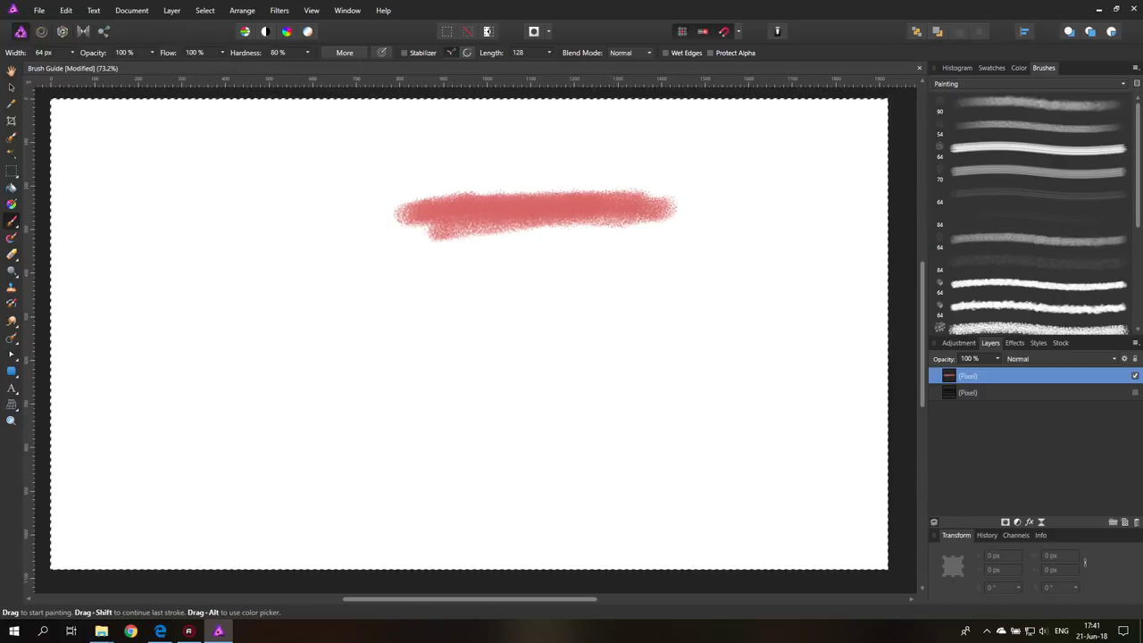
click(1018, 68)
drag(1096, 121, 1109, 121)
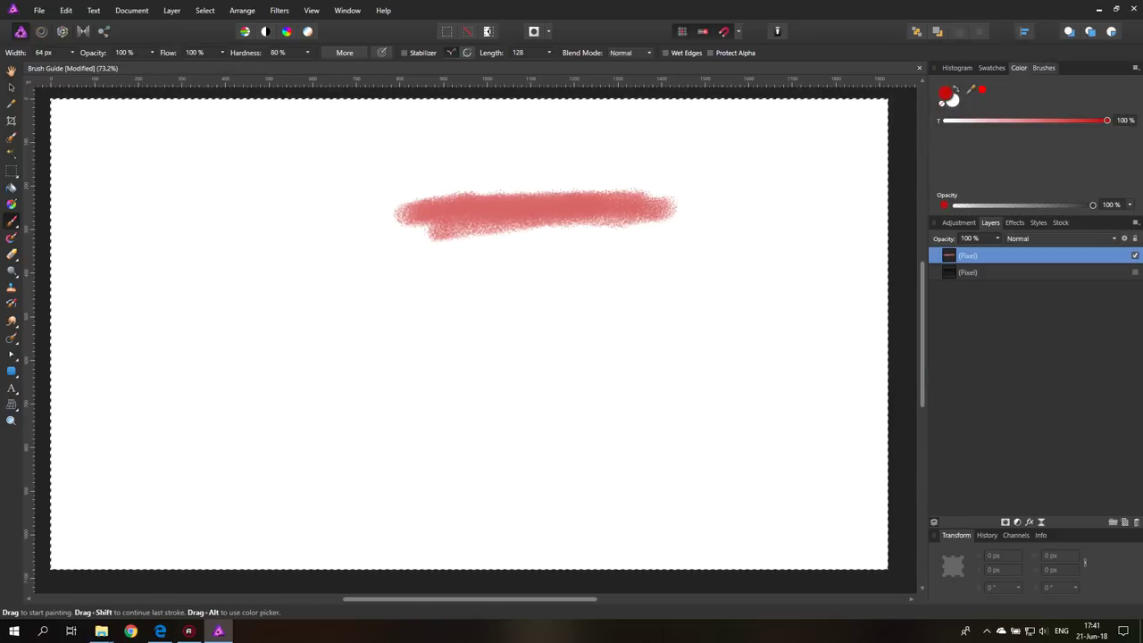
mouse_move(529, 293)
mouse_down()
mouse_move(622, 317)
mouse_move(597, 293)
mouse_move(463, 280)
mouse_move(518, 265)
mouse_move(527, 284)
mouse_move(444, 312)
mouse_move(459, 267)
mouse_move(527, 343)
mouse_move(590, 348)
mouse_up()
mouse_move(592, 327)
mouse_down()
mouse_move(466, 331)
mouse_move(500, 329)
mouse_up()
drag(549, 258, 493, 259)
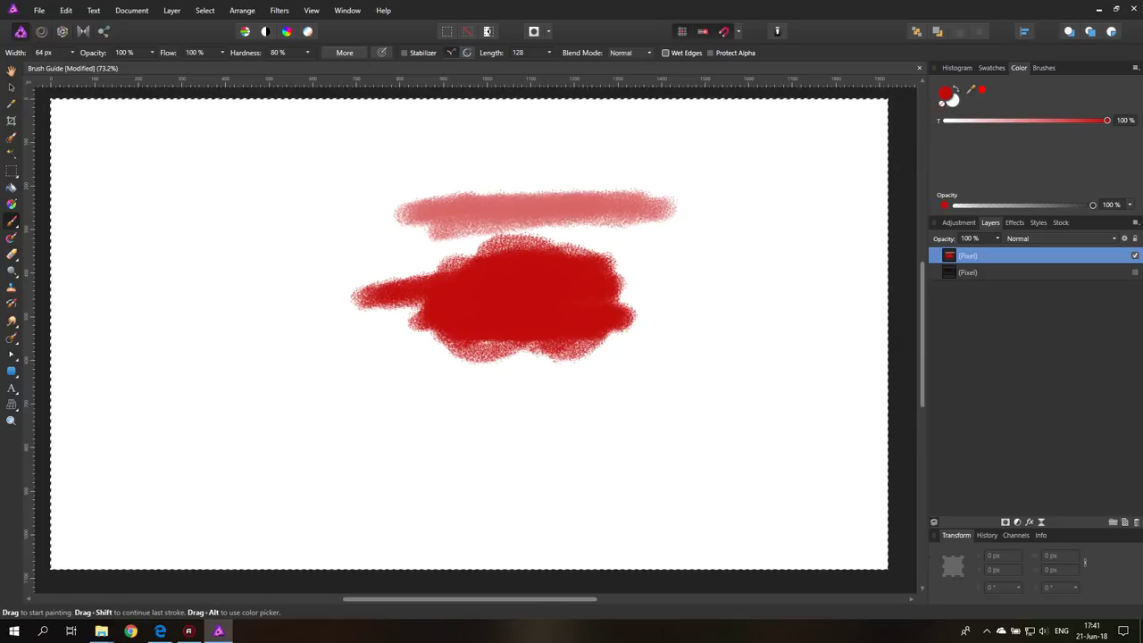
Enable Wet Edges and paint a filled, irregular patch below the solid red one.
drag(615, 411, 460, 438)
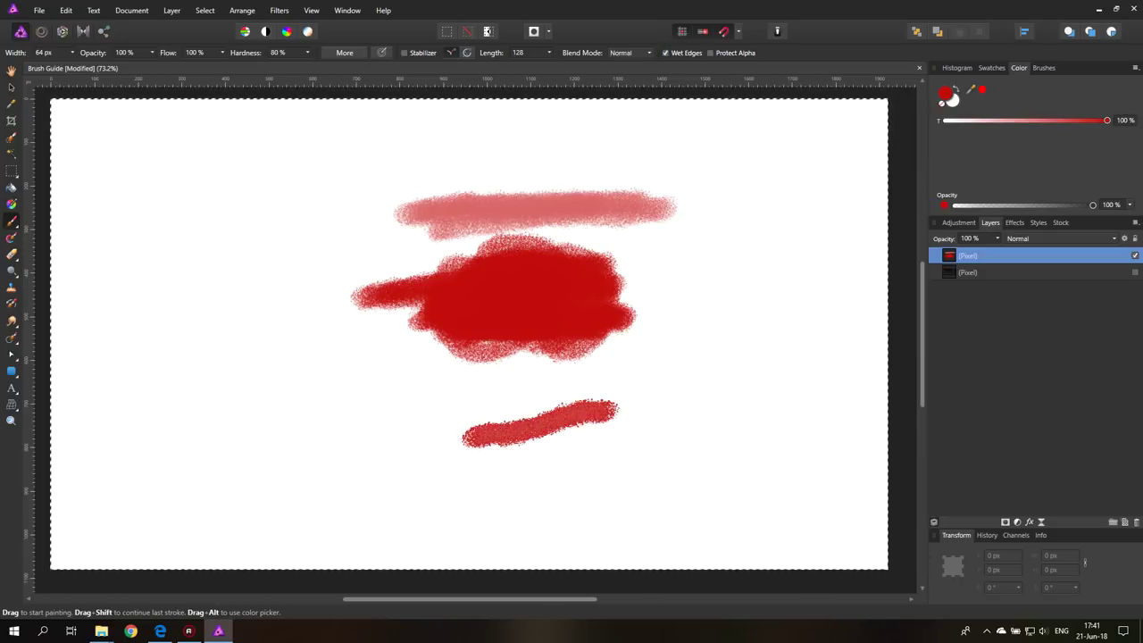
mouse_move(542, 419)
mouse_down()
mouse_move(500, 431)
mouse_move(506, 466)
mouse_move(540, 475)
mouse_up()
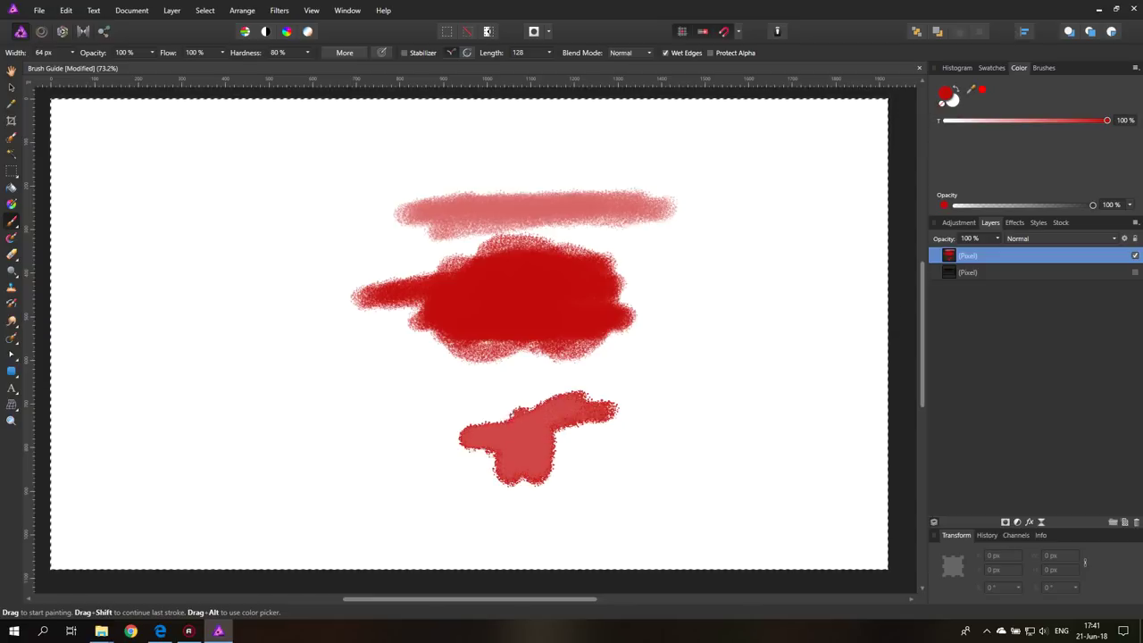
mouse_move(500, 422)
mouse_down()
mouse_move(489, 386)
mouse_move(531, 382)
mouse_move(565, 436)
mouse_move(552, 448)
mouse_up()
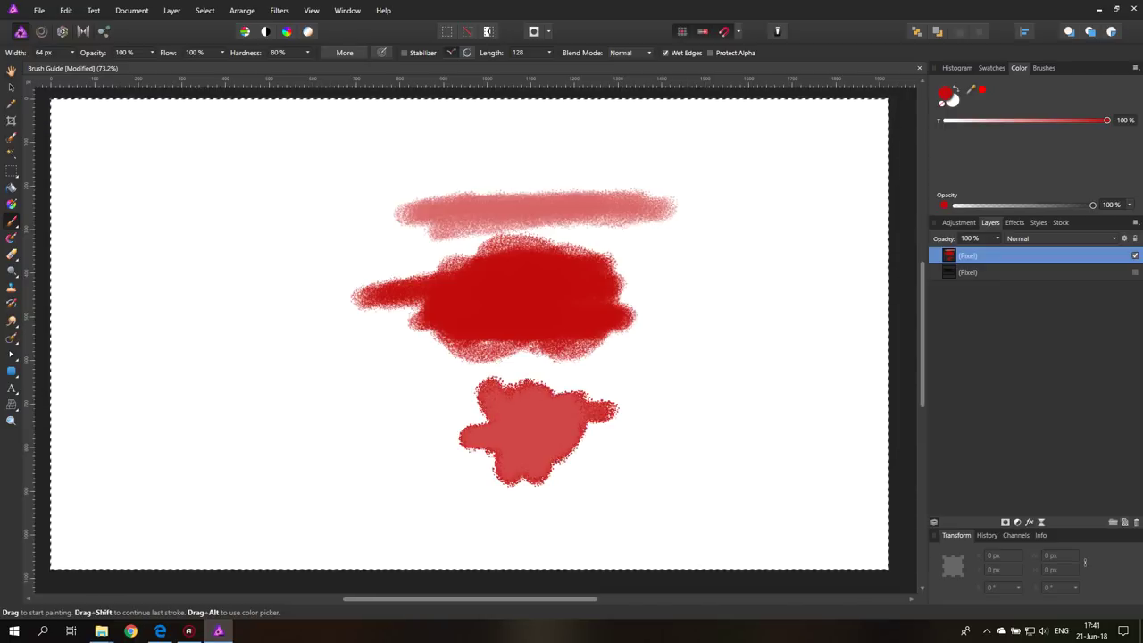
drag(585, 423, 598, 448)
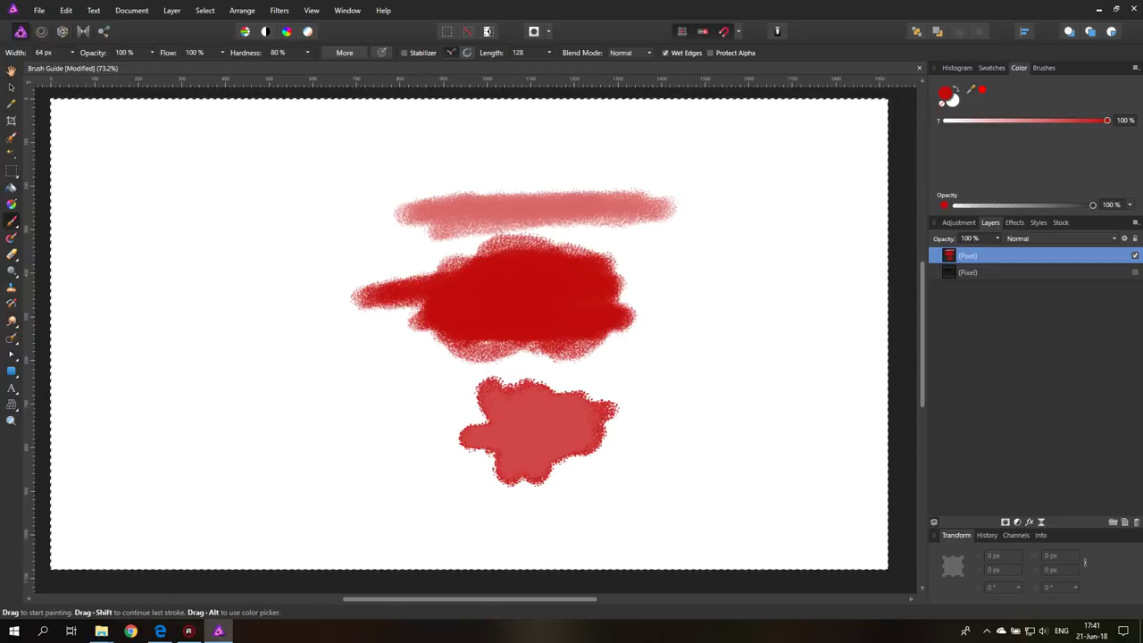
Paint a vertical stroke, a diagonal stroke crossing it and a long zigzag to the right of the patches with Wet Edges on.
drag(665, 284, 673, 404)
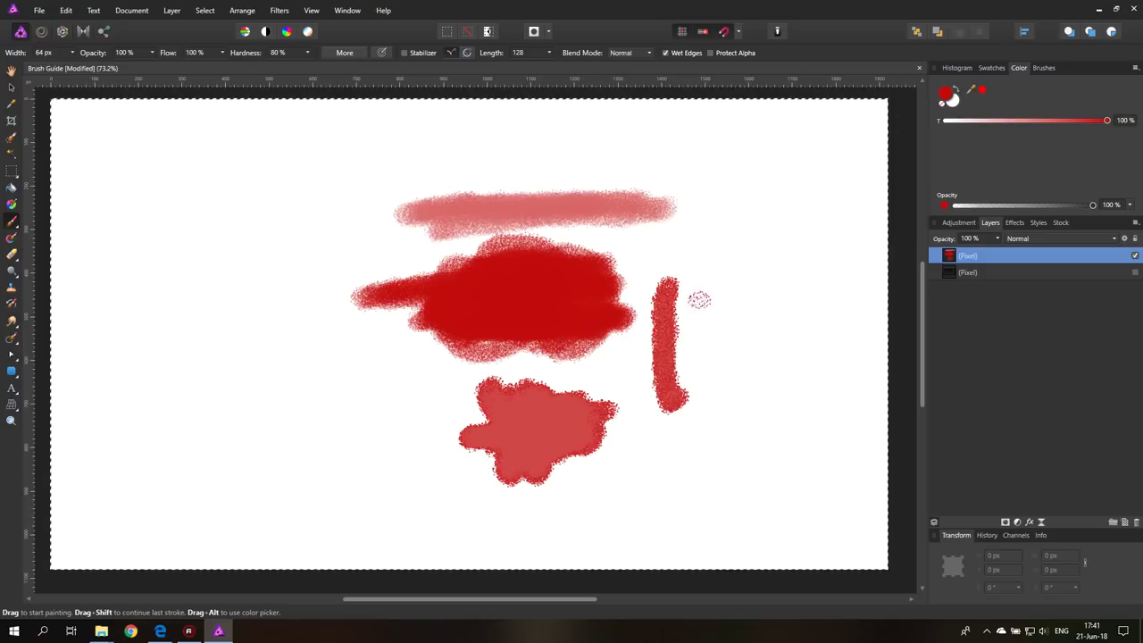
drag(725, 294, 593, 397)
mouse_move(717, 208)
mouse_down()
mouse_move(710, 310)
mouse_move(730, 495)
mouse_up()
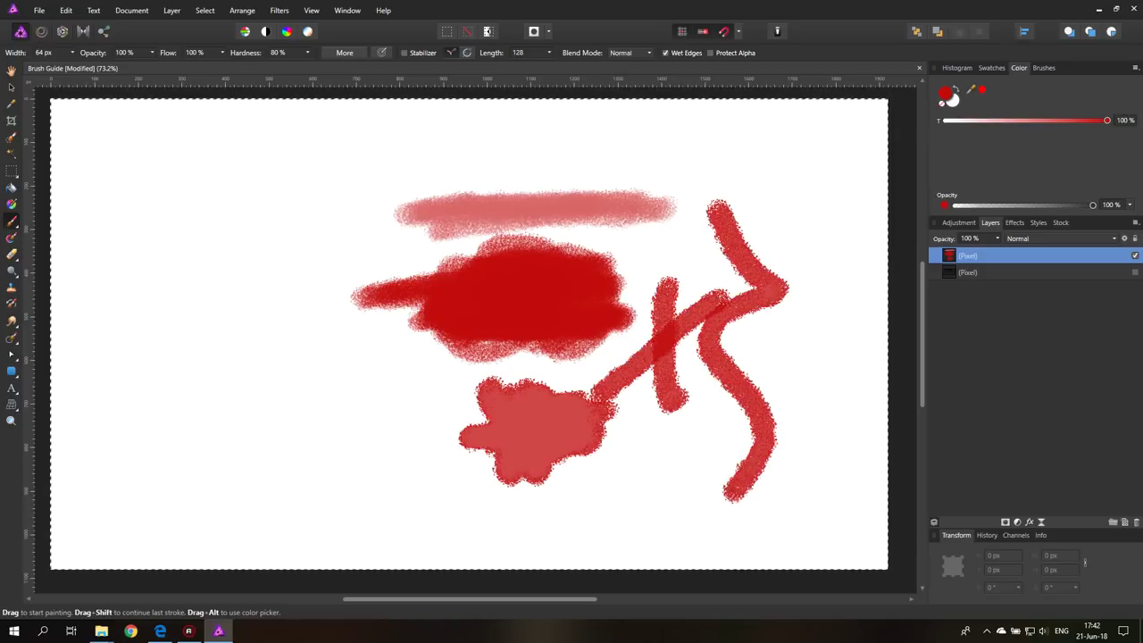
Set the brush width to 348 px and paint a large speckled area on the left half of the canvas.
drag(75, 63, 95, 63)
click(73, 54)
mouse_move(212, 237)
mouse_down()
mouse_move(247, 222)
mouse_move(266, 293)
mouse_move(332, 208)
mouse_move(301, 229)
mouse_move(349, 408)
mouse_move(304, 375)
mouse_move(446, 312)
mouse_move(384, 379)
mouse_move(393, 290)
mouse_move(405, 290)
mouse_up()
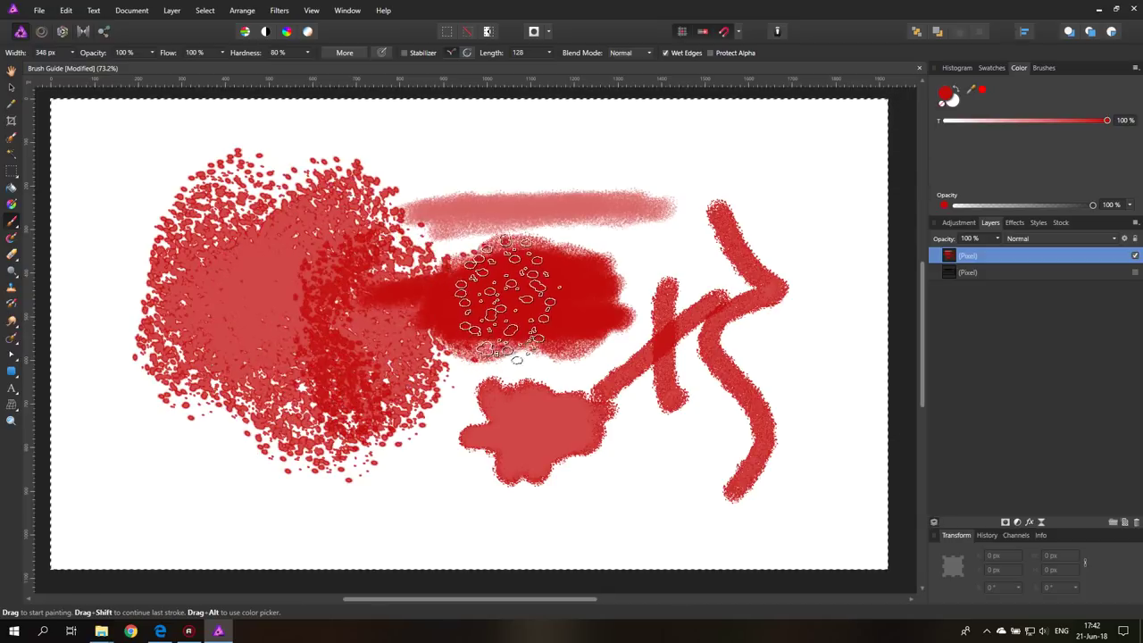
Reduce the brush width to 126 px and clear the layer.
click(73, 54)
drag(74, 65, 58, 65)
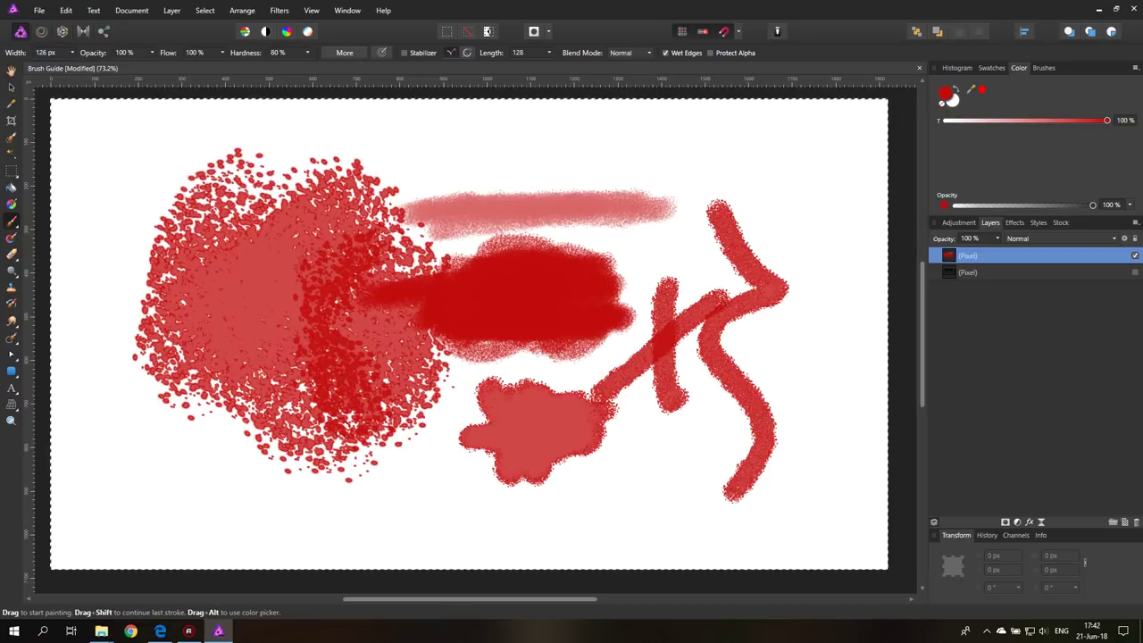
key(Delete)
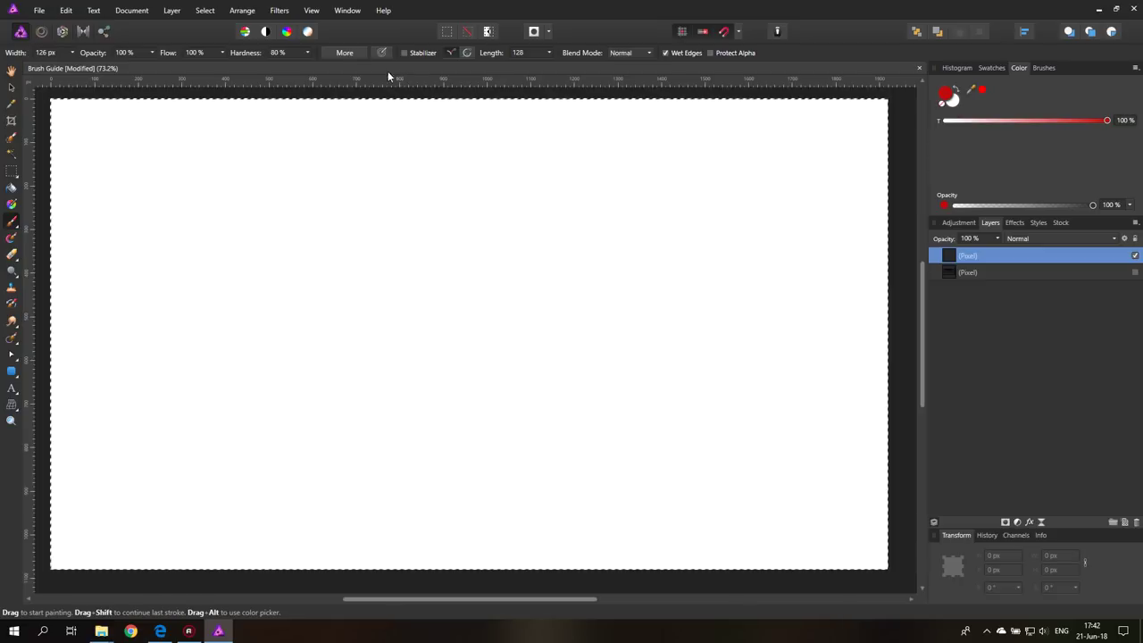
Open the detailed brush settings, move the dialog aside and paint a dense speckled patch on the left of the canvas.
click(347, 52)
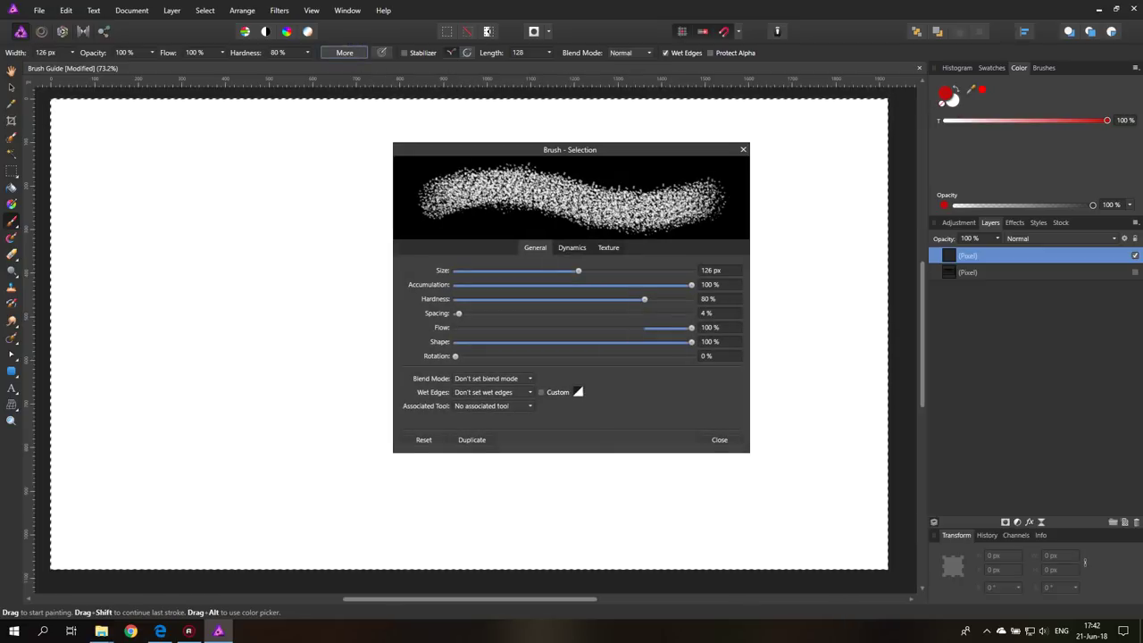
drag(490, 149, 528, 173)
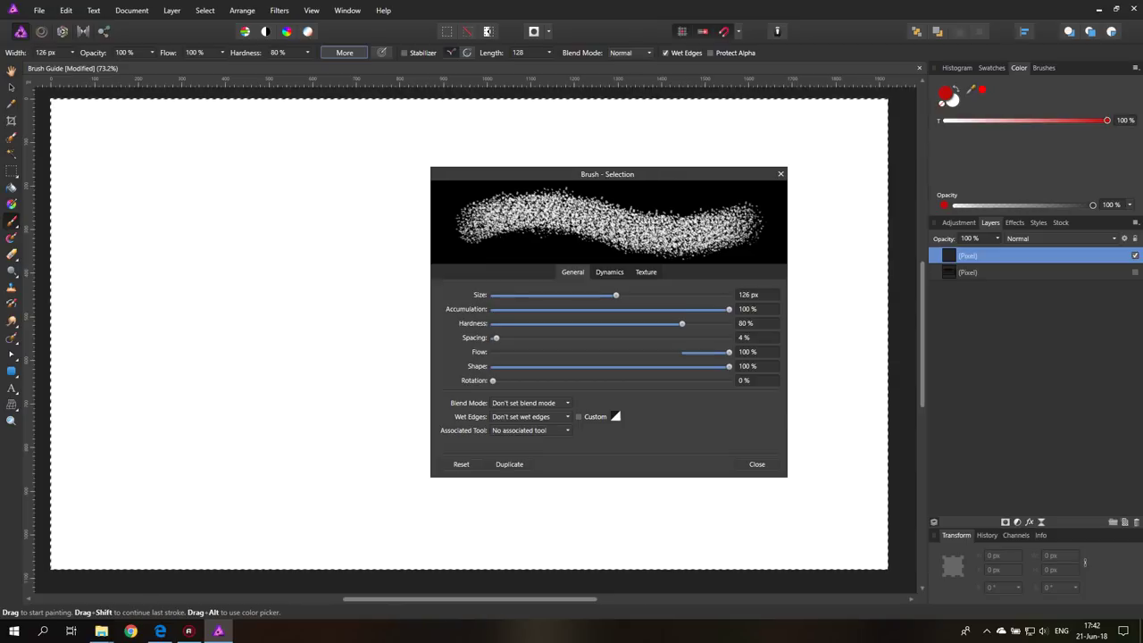
mouse_move(188, 161)
mouse_down()
mouse_move(193, 312)
mouse_move(215, 398)
mouse_move(234, 204)
mouse_move(235, 277)
mouse_move(254, 215)
mouse_move(268, 339)
mouse_move(282, 223)
mouse_move(312, 299)
mouse_move(335, 219)
mouse_move(380, 206)
mouse_up()
Set the brush spacing to 85%, undo the dense patch and paint a zigzag trail of separated dabs in its place.
click(593, 338)
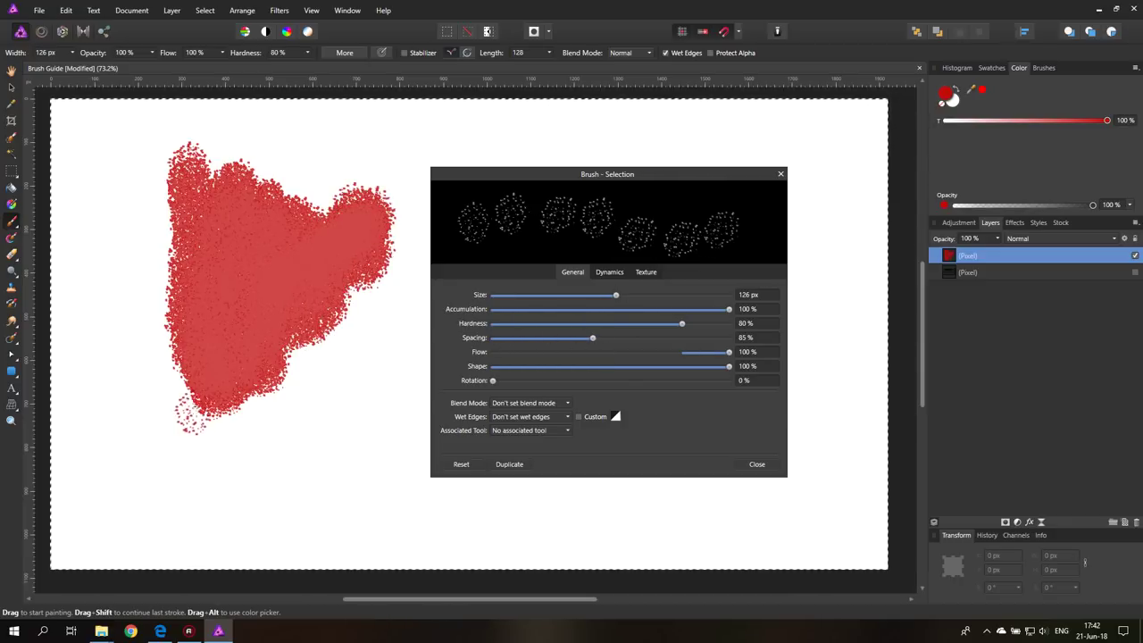
key(ctrl+z)
mouse_move(96, 162)
mouse_down()
mouse_move(190, 170)
mouse_move(264, 207)
mouse_move(247, 284)
mouse_move(158, 289)
mouse_move(116, 366)
mouse_move(214, 431)
mouse_move(321, 355)
mouse_move(349, 424)
mouse_move(348, 473)
mouse_move(382, 463)
mouse_move(396, 230)
mouse_move(331, 212)
mouse_move(207, 219)
mouse_move(134, 239)
mouse_move(245, 284)
mouse_move(205, 407)
mouse_move(253, 463)
mouse_move(271, 514)
mouse_move(281, 375)
mouse_move(312, 300)
mouse_move(328, 129)
mouse_up()
key(ctrl+z)
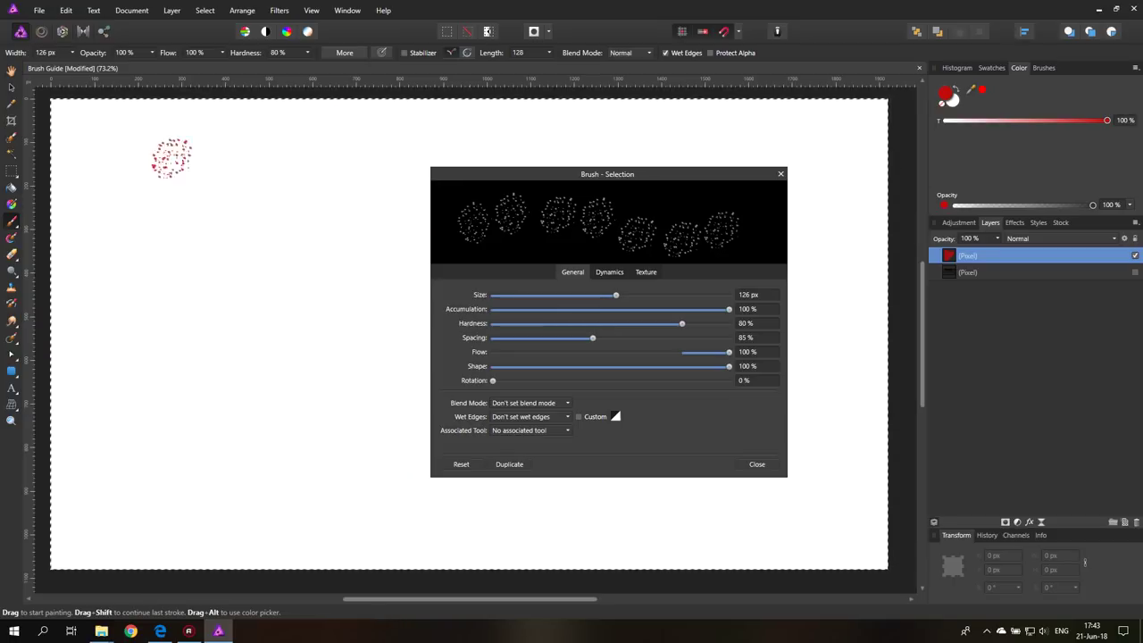
mouse_move(114, 155)
mouse_down()
mouse_move(299, 152)
mouse_move(234, 213)
mouse_move(141, 244)
mouse_move(330, 272)
mouse_move(129, 329)
mouse_move(283, 387)
mouse_move(272, 400)
mouse_move(234, 393)
mouse_up()
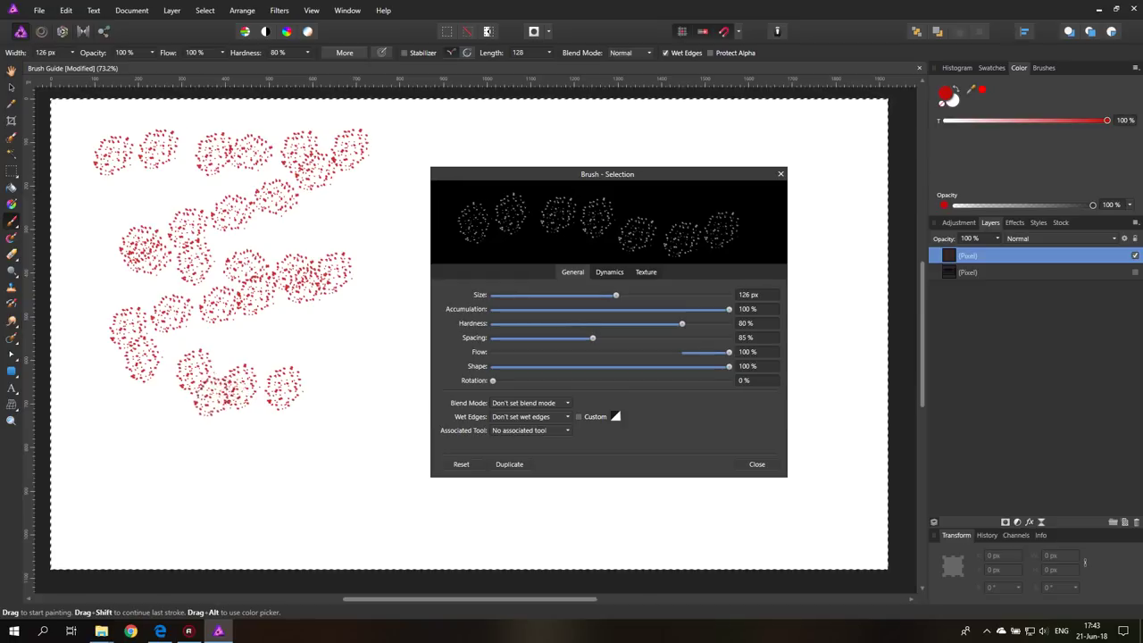
Increase the brush spacing to 120%, clear the layer and paint a winding trail of widely spaced speckled dabs.
drag(592, 338, 626, 338)
drag(379, 186, 313, 439)
key(Delete)
mouse_move(106, 166)
mouse_down()
mouse_move(170, 159)
mouse_move(176, 286)
mouse_move(274, 476)
mouse_move(399, 260)
mouse_move(148, 239)
mouse_move(158, 286)
mouse_up()
Switch to the Basic brush category and select the 64 px hard round brush.
click(1043, 68)
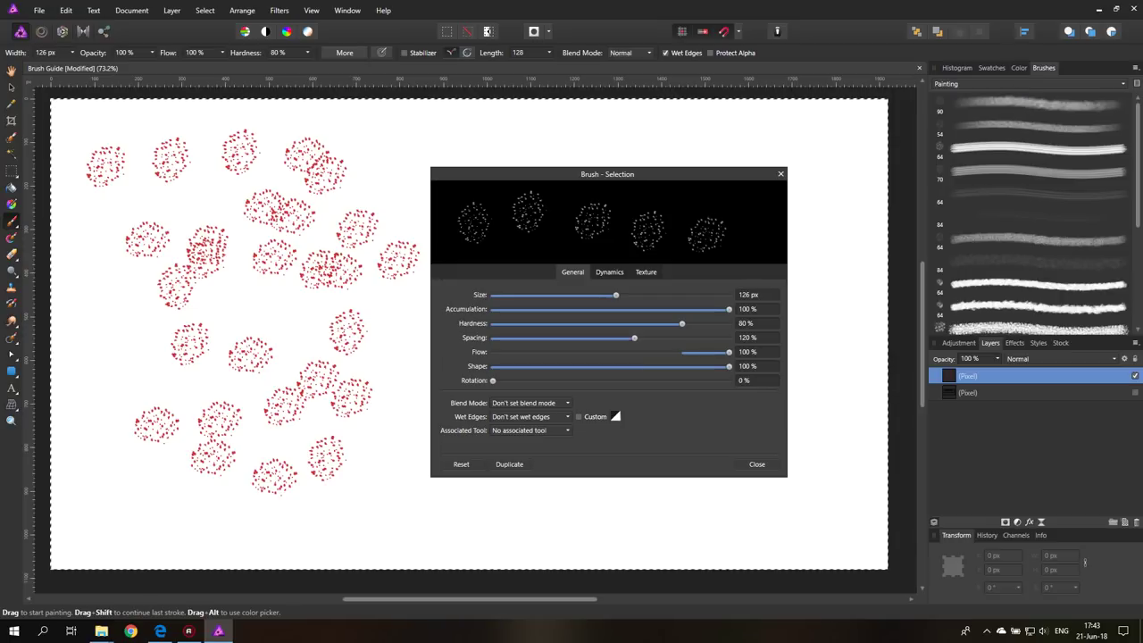
click(1027, 83)
click(983, 96)
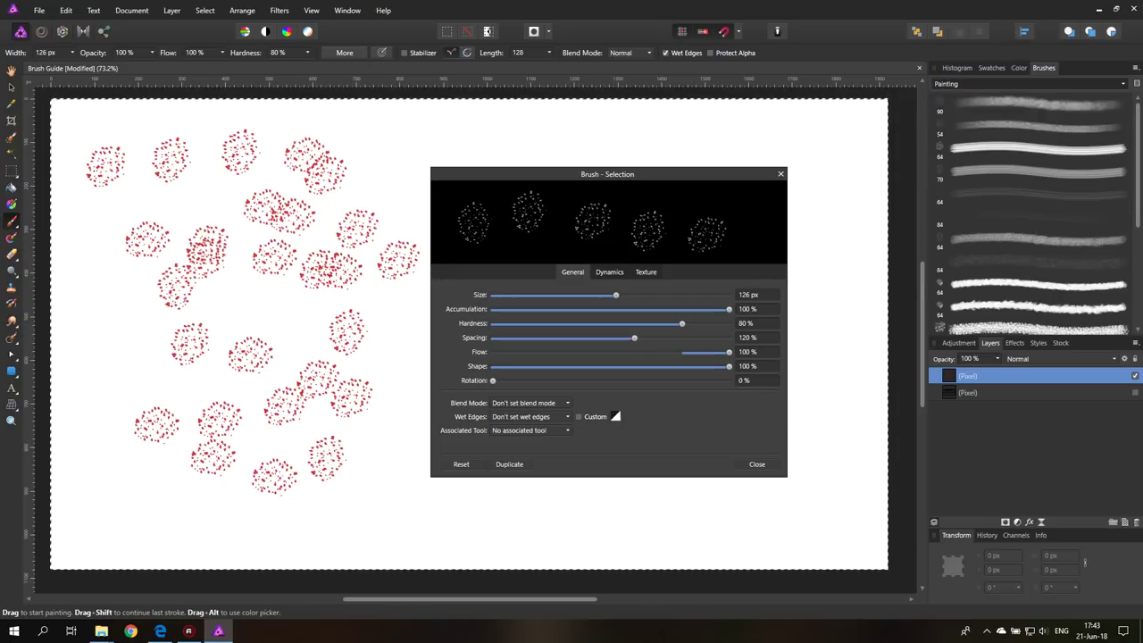
click(1035, 239)
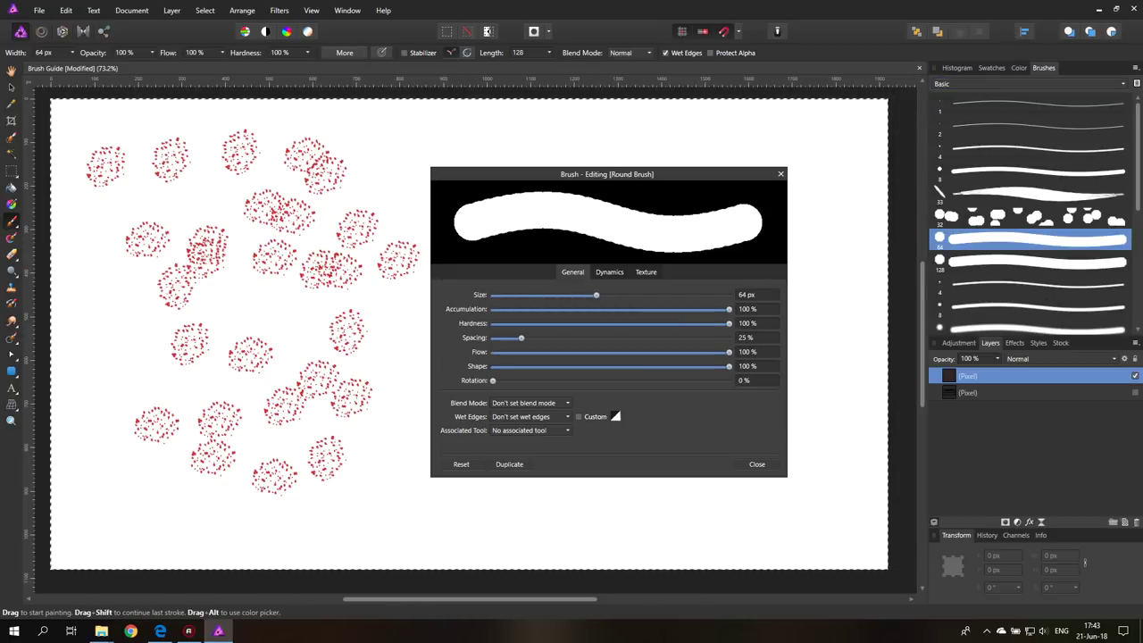
Set the round brush's spacing to 151%, clear the layer and paint a winding trail of separate dots.
drag(561, 338, 671, 338)
key(Delete)
click(178, 198)
mouse_move(90, 166)
mouse_down()
mouse_move(257, 173)
mouse_move(267, 356)
mouse_move(123, 461)
mouse_move(329, 359)
mouse_move(332, 251)
mouse_move(125, 251)
mouse_move(98, 352)
mouse_move(184, 358)
mouse_up()
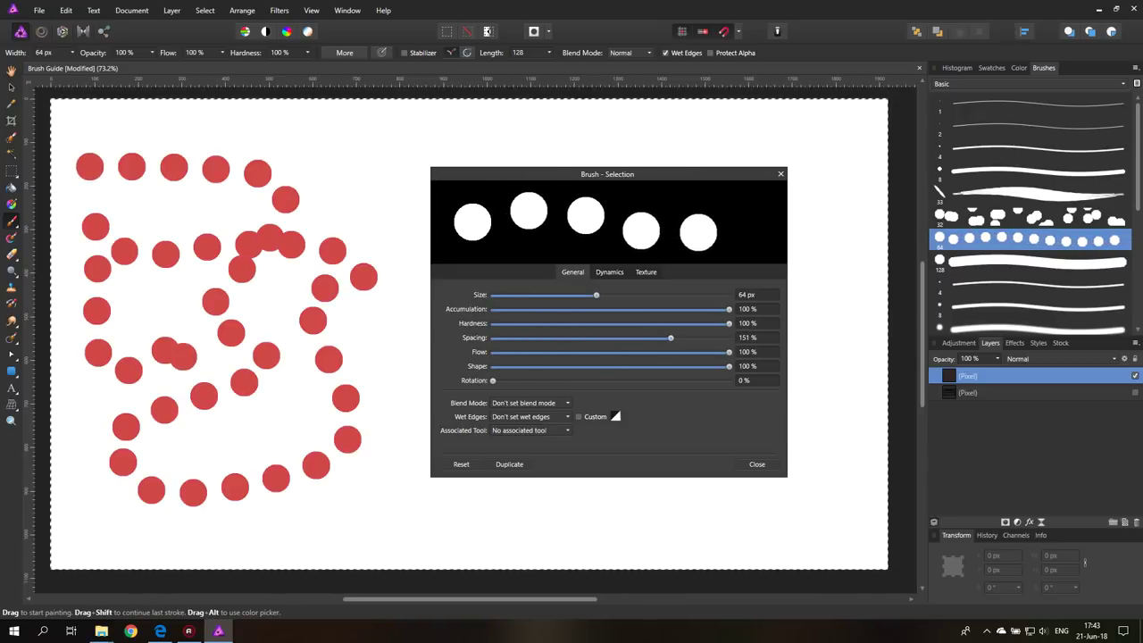
Clear the layer, turn off Wet Edges and paint a looping trail of solid red dots.
key(Delete)
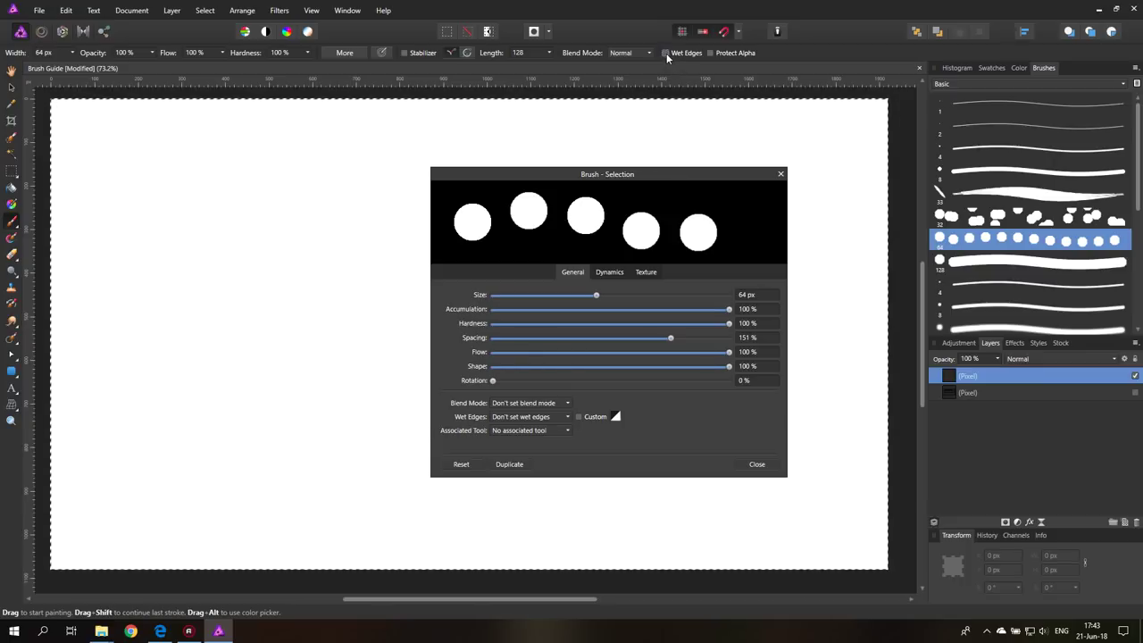
mouse_move(106, 163)
mouse_down()
mouse_move(146, 378)
mouse_move(297, 447)
mouse_move(177, 253)
mouse_up()
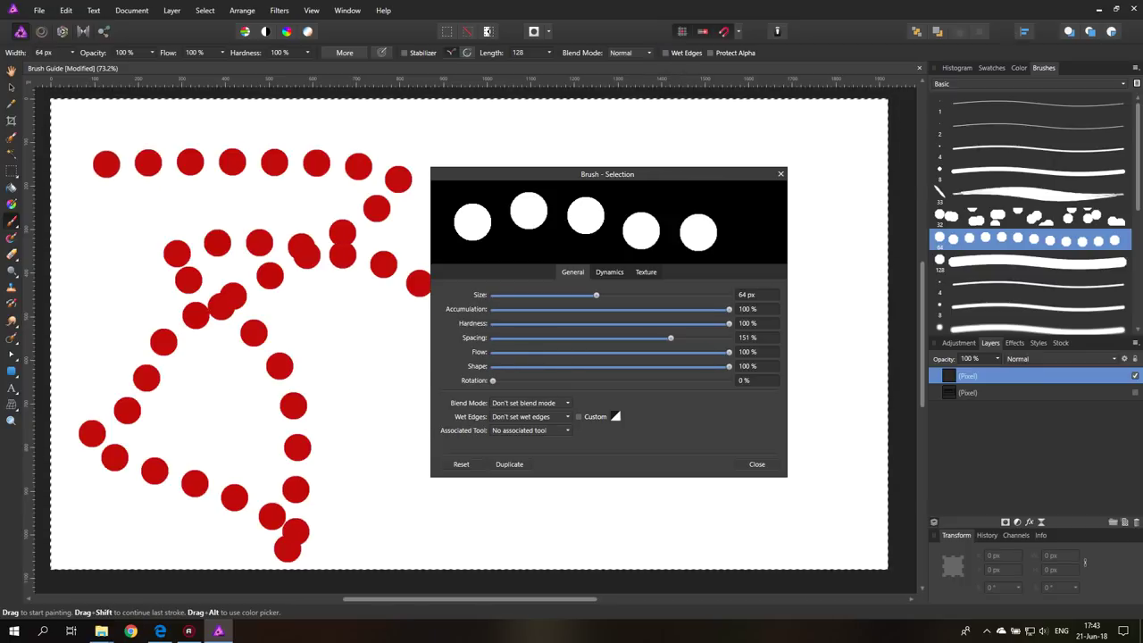
drag(420, 283, 406, 386)
Clear the layer, set the brush spacing to 4% and paint a continuous red zigzag stroke on the left.
key(Delete)
click(496, 337)
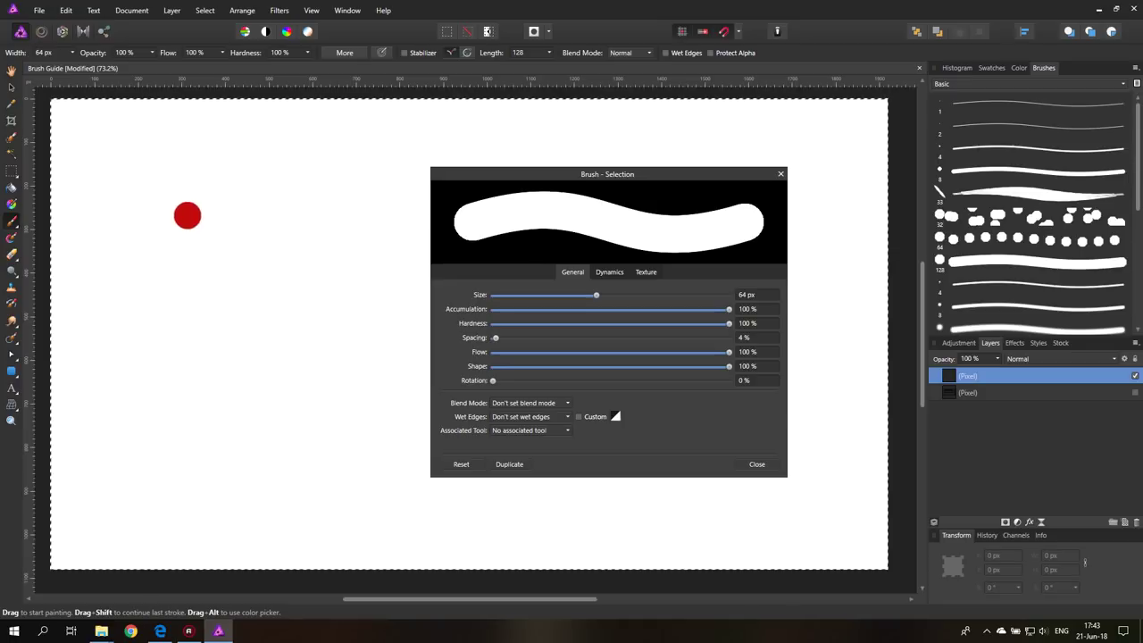
mouse_move(185, 213)
mouse_down()
mouse_move(330, 192)
mouse_move(204, 384)
mouse_move(317, 451)
mouse_up()
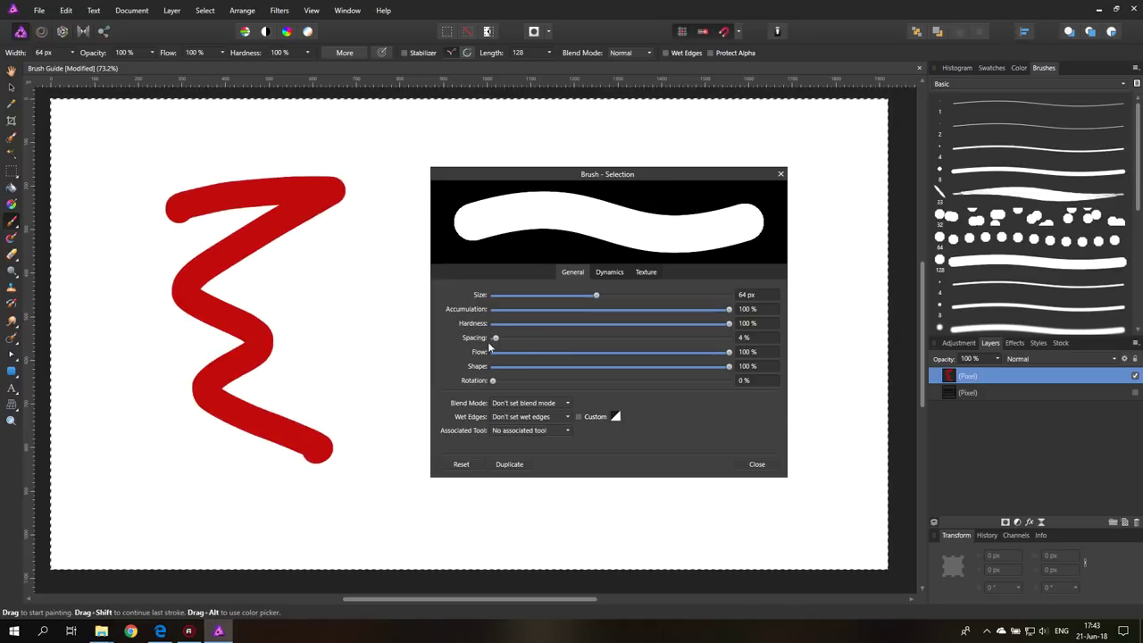
Set the round brush's spacing to 121%.
drag(496, 338, 635, 337)
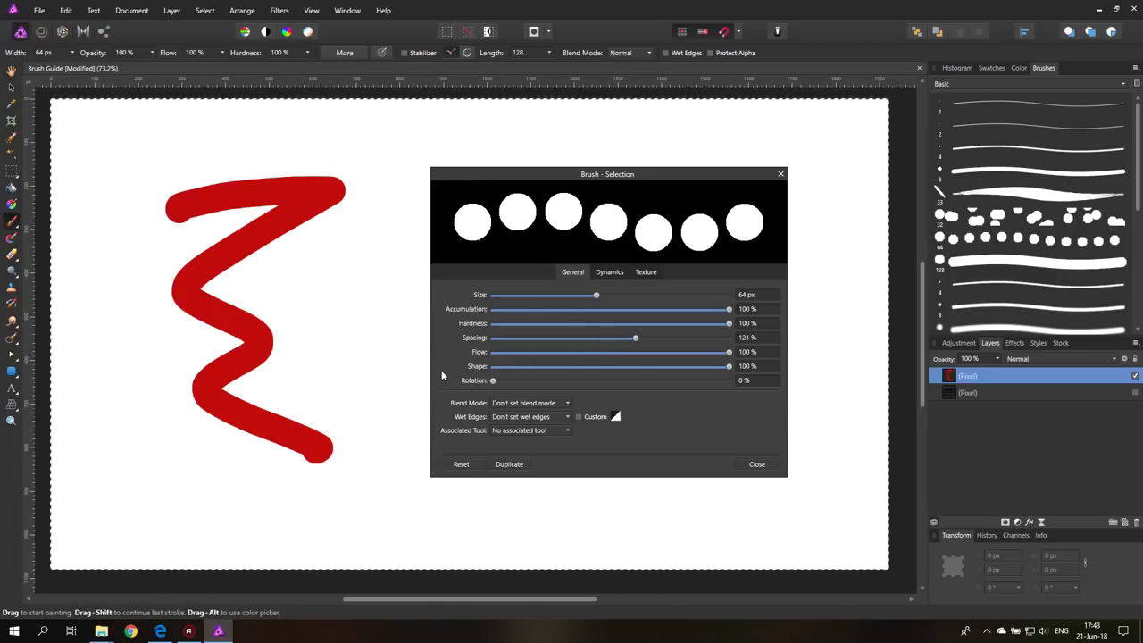
Remove the red zigzag, set the brush shape to 38% and paint a winding trail of narrow upright ovals.
key(ctrl+z)
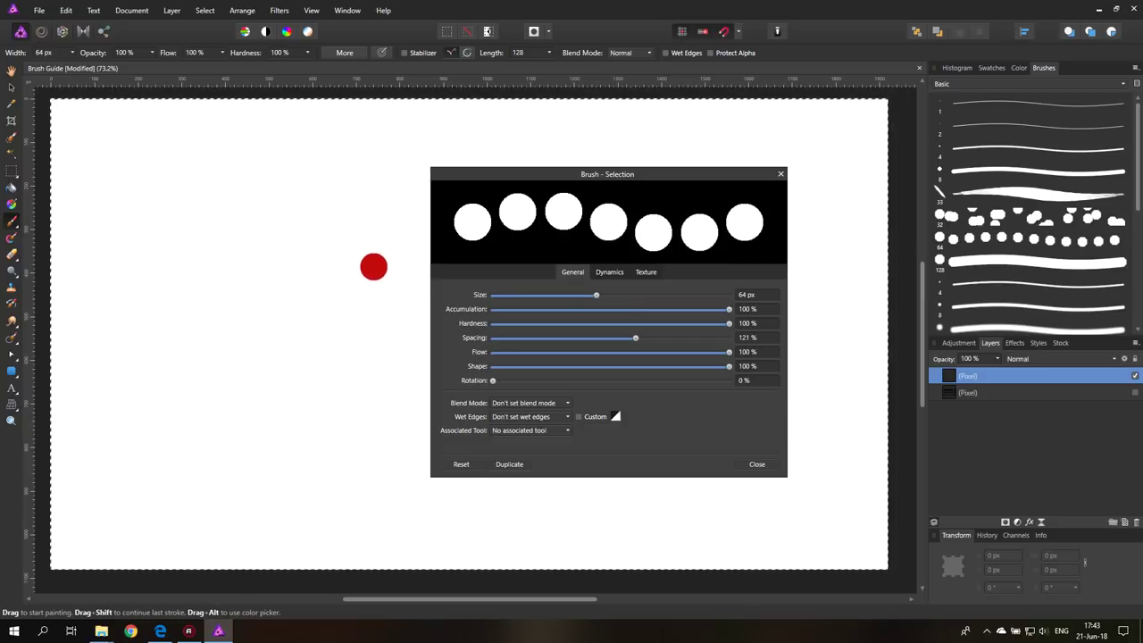
mouse_move(726, 367)
mouse_down()
mouse_move(504, 367)
mouse_move(583, 367)
mouse_up()
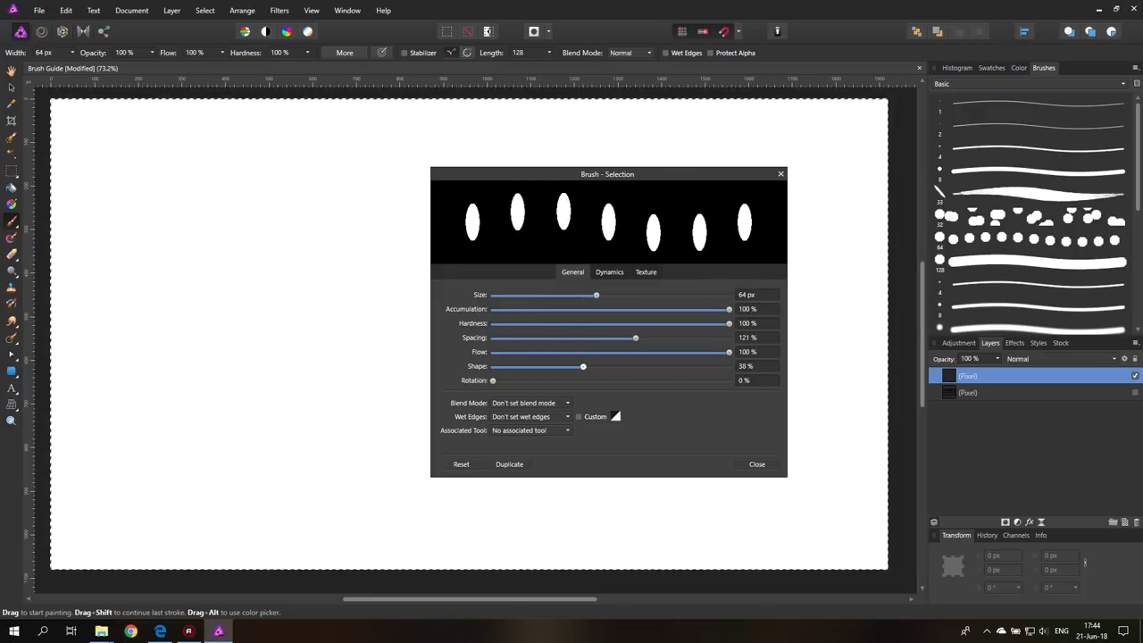
mouse_move(140, 178)
mouse_down()
mouse_move(319, 209)
mouse_move(195, 256)
mouse_move(152, 308)
mouse_move(319, 304)
mouse_move(243, 368)
mouse_move(224, 431)
mouse_up()
Rotate the oval brush tip, paint a winding trail of tilted ovals beside the first, and reset rotation to 0%.
drag(495, 383, 546, 382)
mouse_move(379, 175)
mouse_down()
mouse_move(359, 248)
mouse_move(400, 300)
mouse_move(349, 366)
mouse_move(342, 425)
mouse_move(310, 436)
mouse_up()
drag(546, 381, 492, 382)
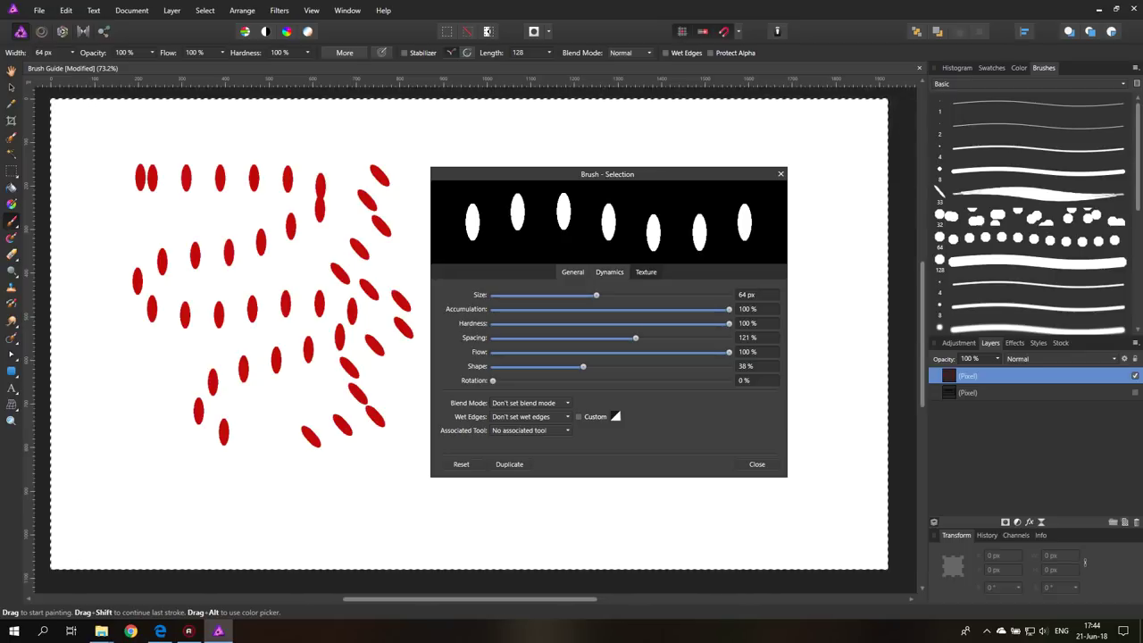
Select the Heavy Paint brush from the Painting category, clear the layer and paint an angular bristled red stroke.
click(609, 271)
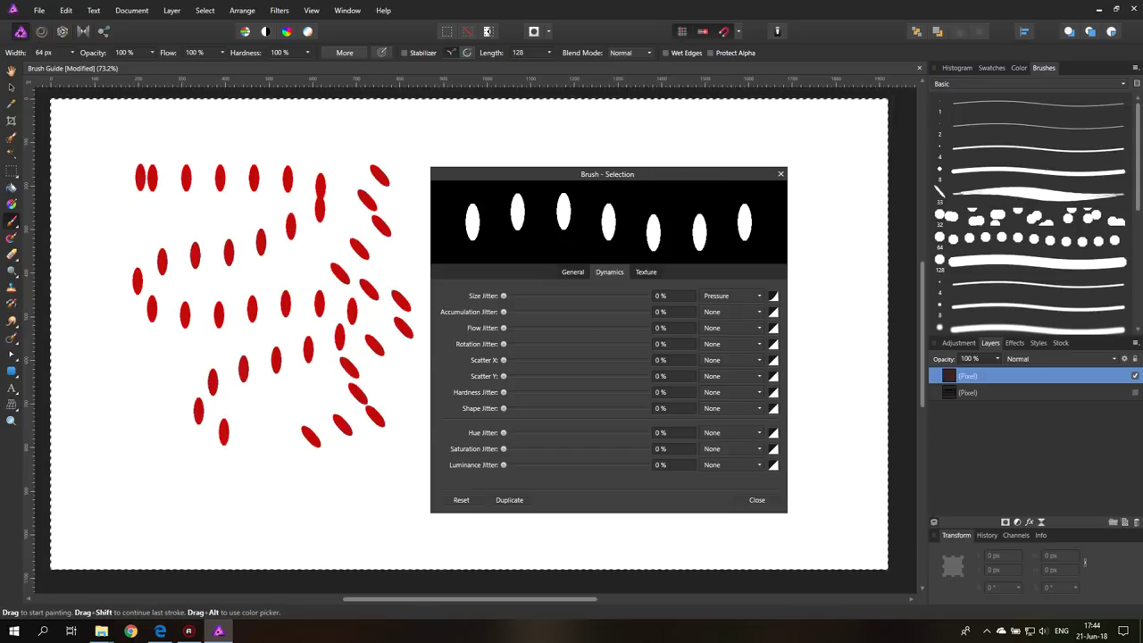
click(984, 82)
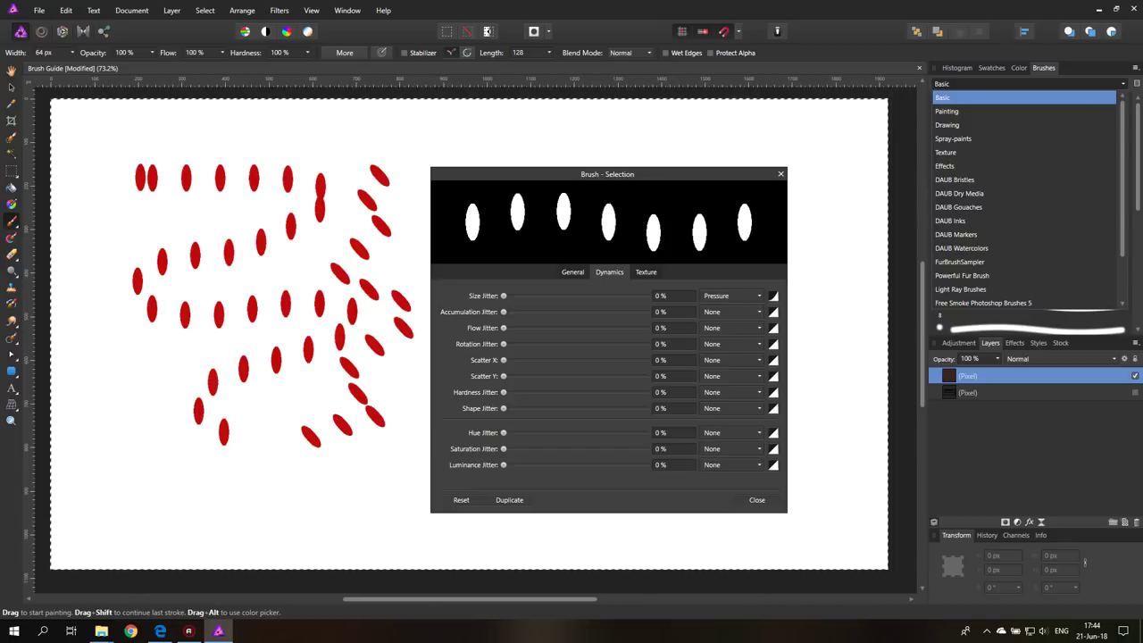
click(964, 112)
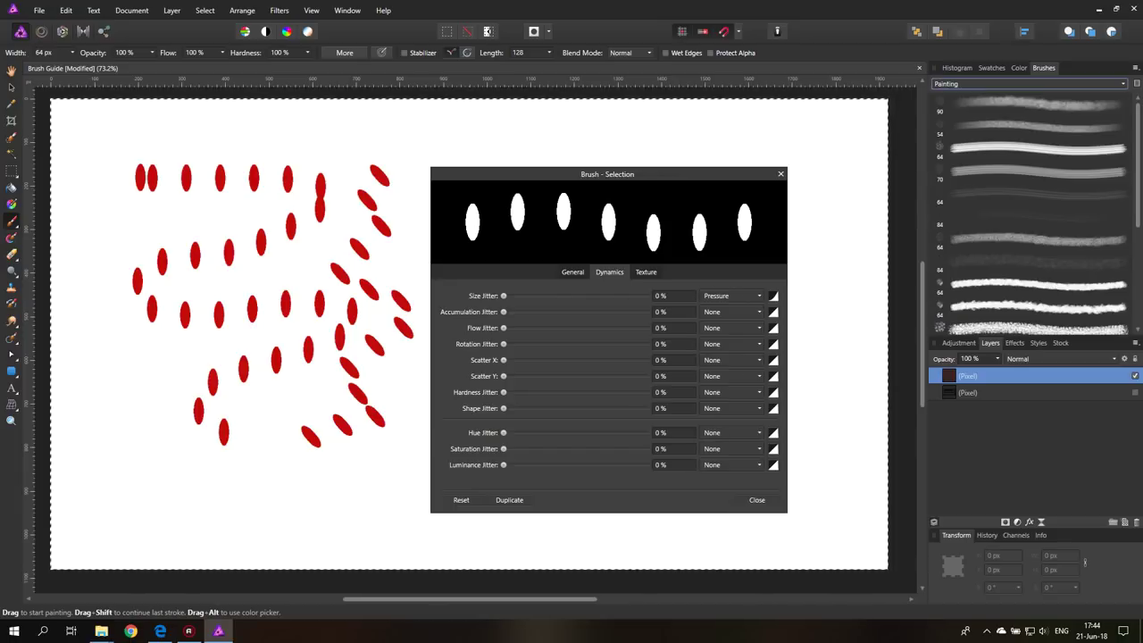
click(964, 149)
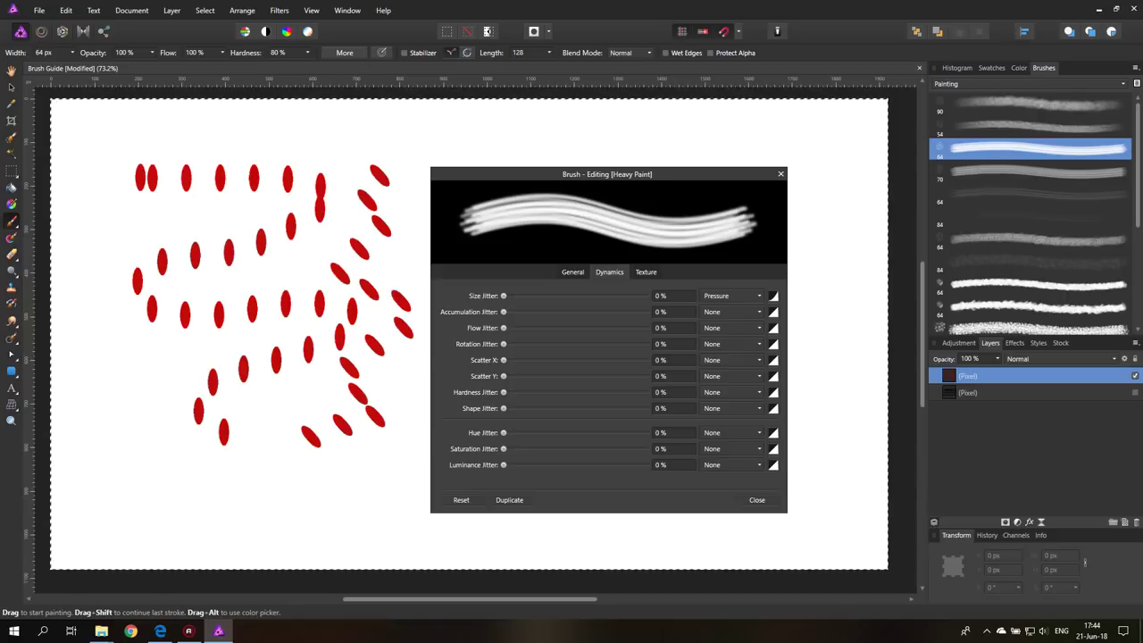
key(Delete)
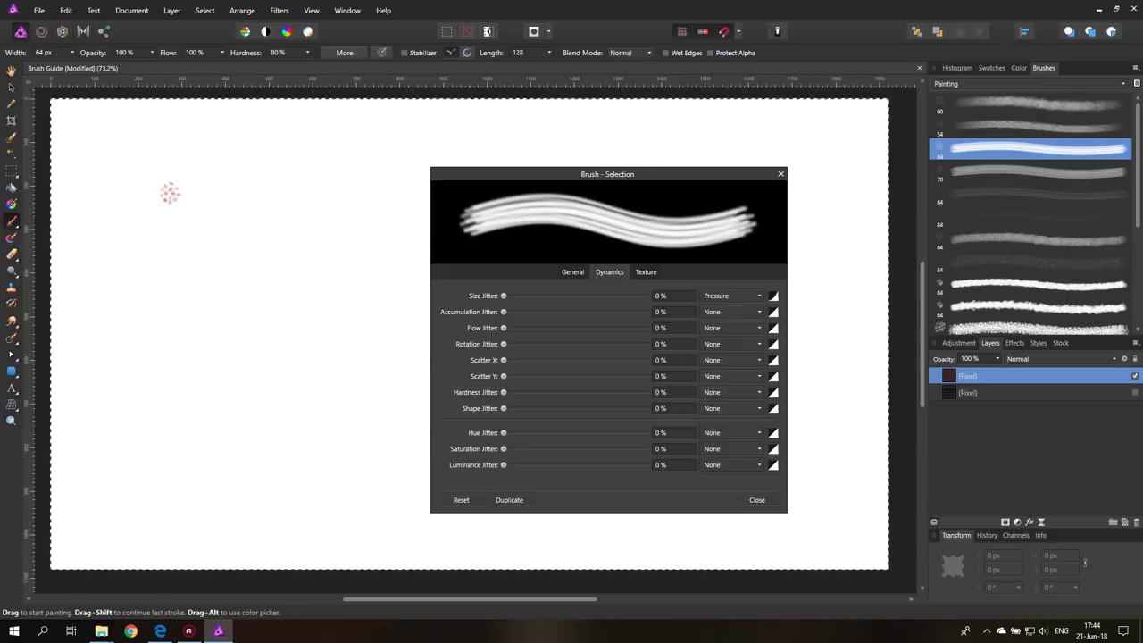
mouse_move(96, 191)
mouse_down()
mouse_move(272, 189)
mouse_move(348, 219)
mouse_move(331, 335)
mouse_move(216, 309)
mouse_move(189, 375)
mouse_move(287, 448)
mouse_move(310, 500)
mouse_up()
Look at the Paint 14 preset's dynamics, switch to the Brush 4 preset and paint a curved stroke over the angular one.
scroll(967, 258, down, 3)
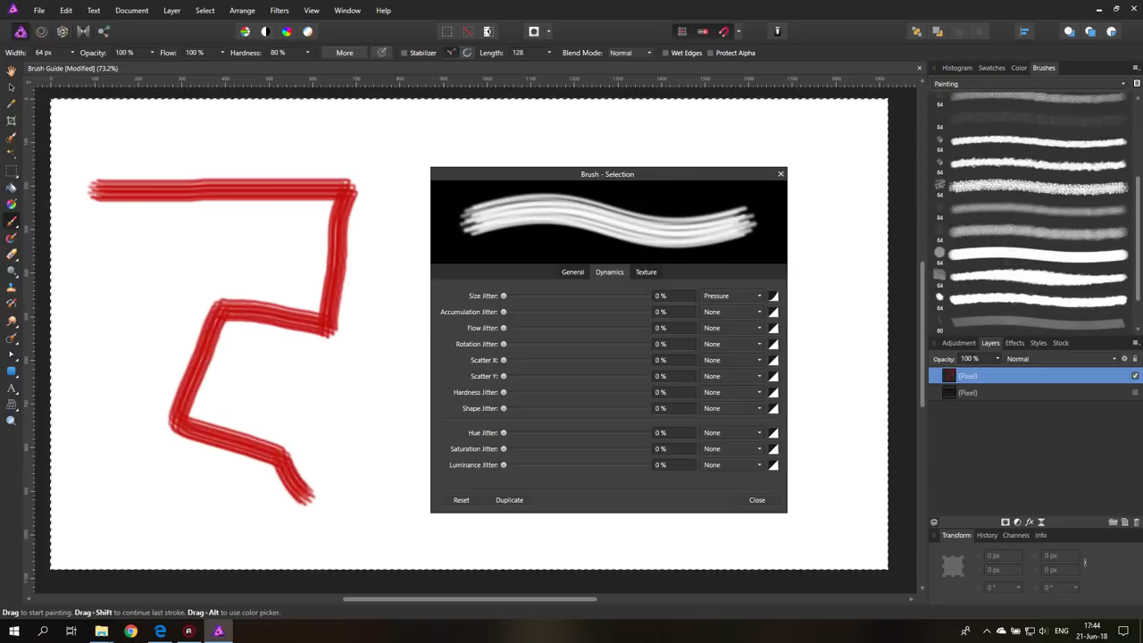
click(972, 278)
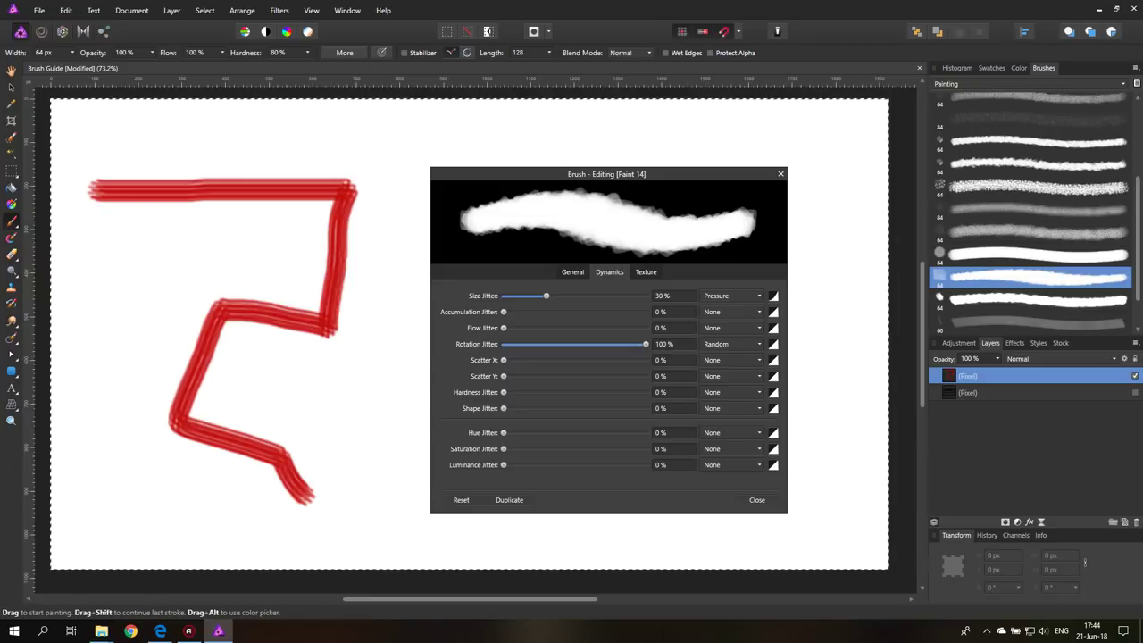
scroll(1018, 268, down, 2)
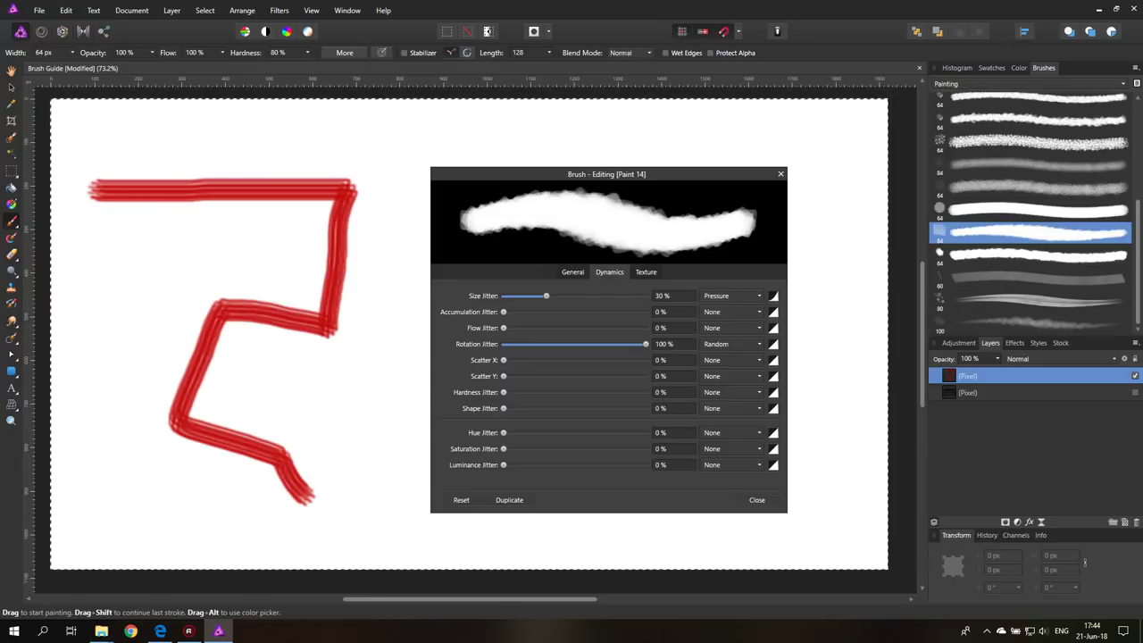
click(1027, 300)
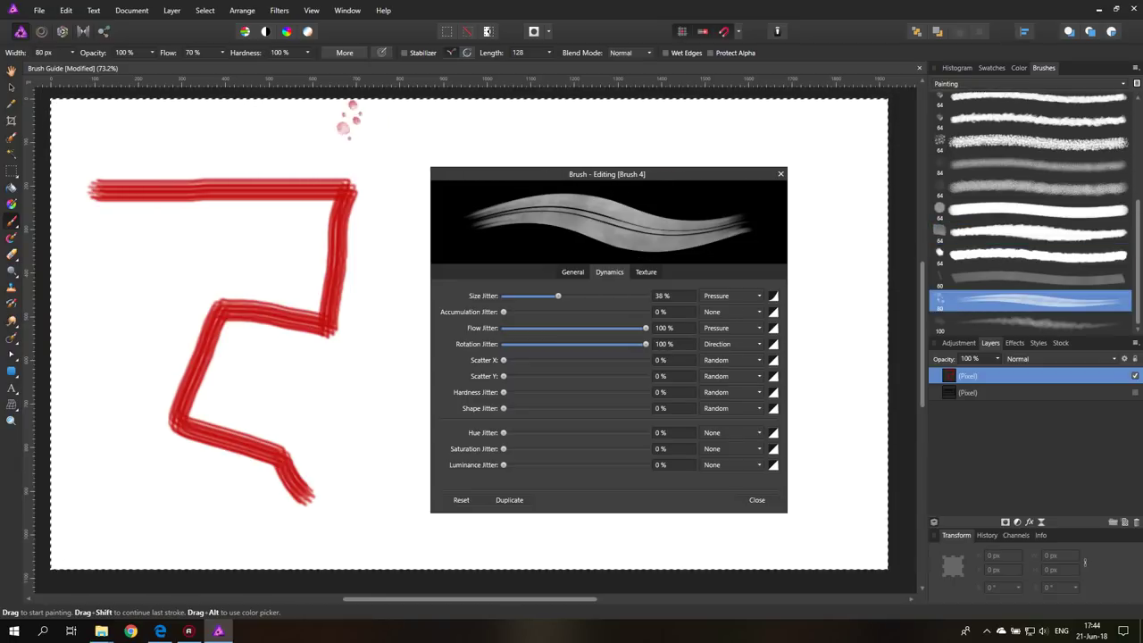
mouse_move(185, 132)
mouse_down()
mouse_move(350, 139)
mouse_move(361, 213)
mouse_move(312, 216)
mouse_move(272, 293)
mouse_move(318, 323)
mouse_up()
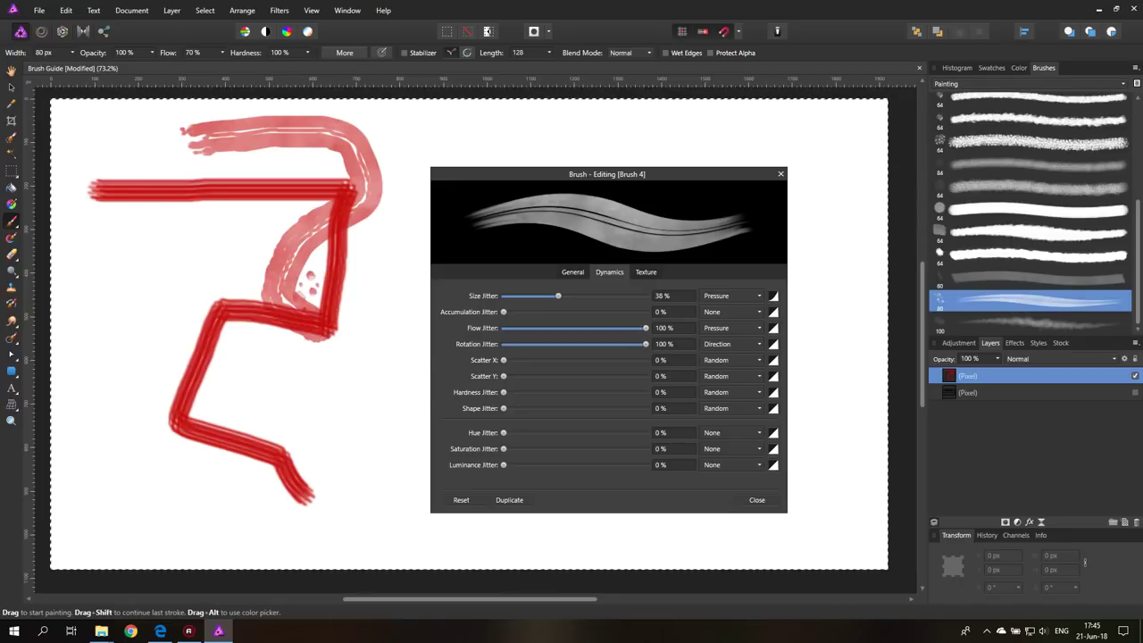
Clear the layer, paint several test strokes with Brush 4 in different directions and clear them again.
key(Delete)
mouse_move(104, 150)
mouse_down()
mouse_move(228, 148)
mouse_move(234, 186)
mouse_up()
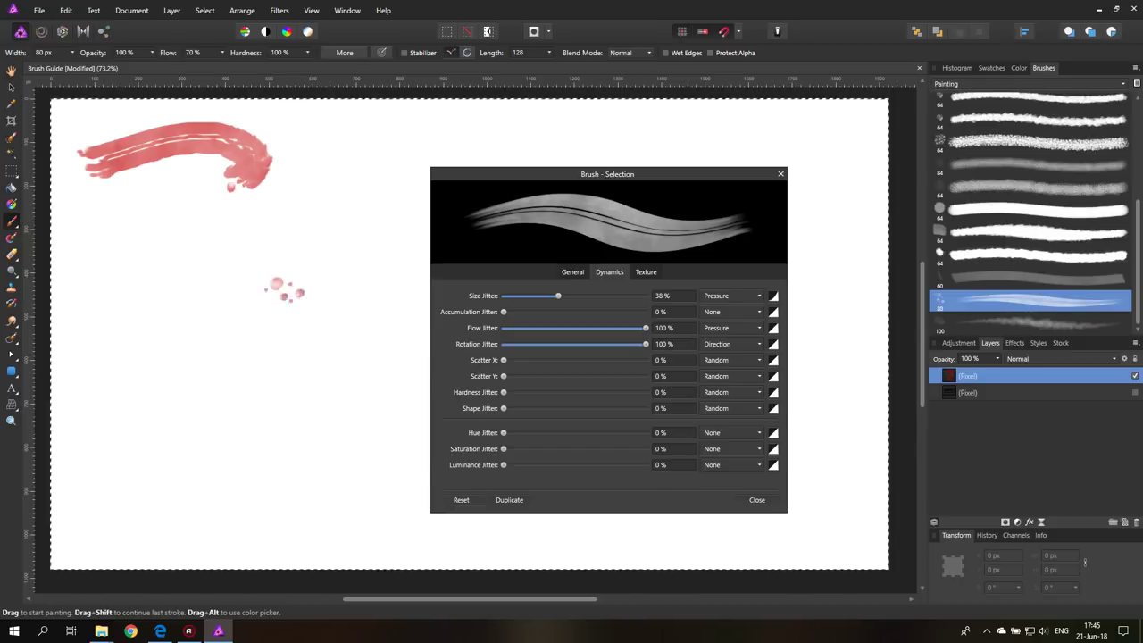
mouse_move(107, 270)
mouse_down()
mouse_move(159, 284)
mouse_move(308, 223)
mouse_move(326, 279)
mouse_move(183, 353)
mouse_move(219, 416)
mouse_move(286, 398)
mouse_move(344, 415)
mouse_move(335, 450)
mouse_move(240, 466)
mouse_move(202, 513)
mouse_up()
key(Delete)
mouse_move(183, 215)
mouse_down()
mouse_move(183, 272)
mouse_move(312, 265)
mouse_up()
key(Delete)
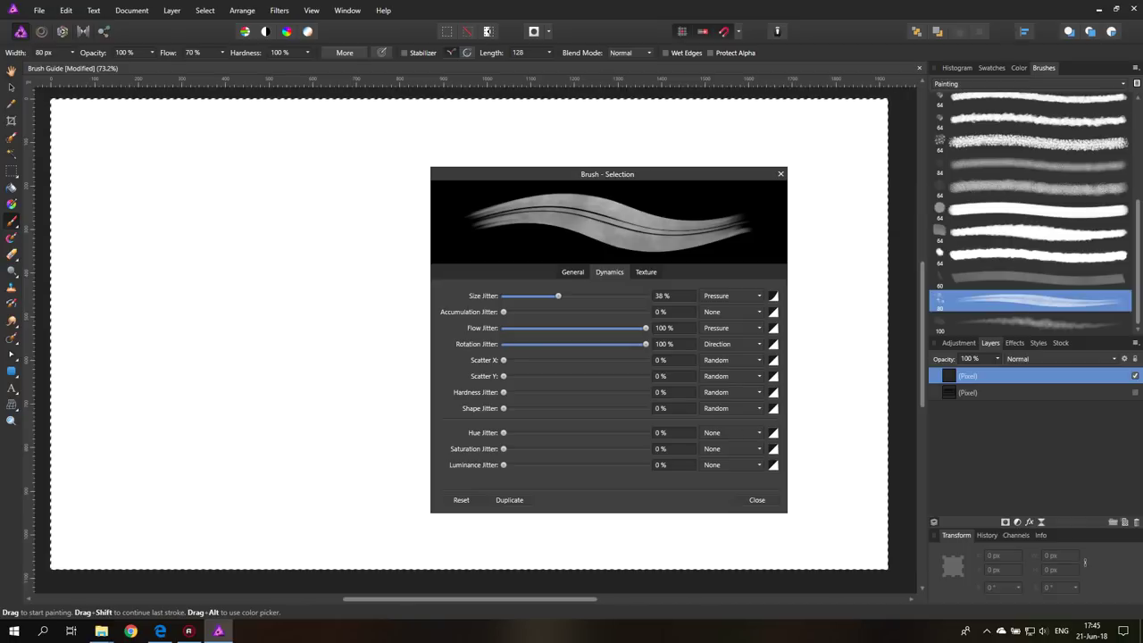
Set Brush 4's Rotation Jitter controller to None and paint a winding test stroke.
click(732, 343)
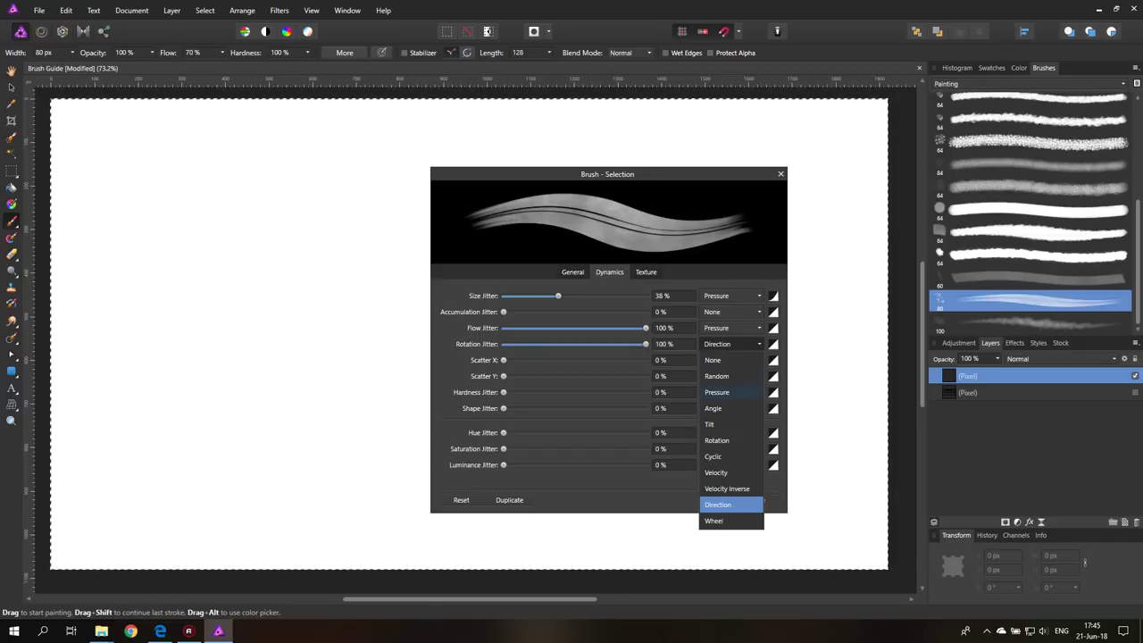
click(722, 360)
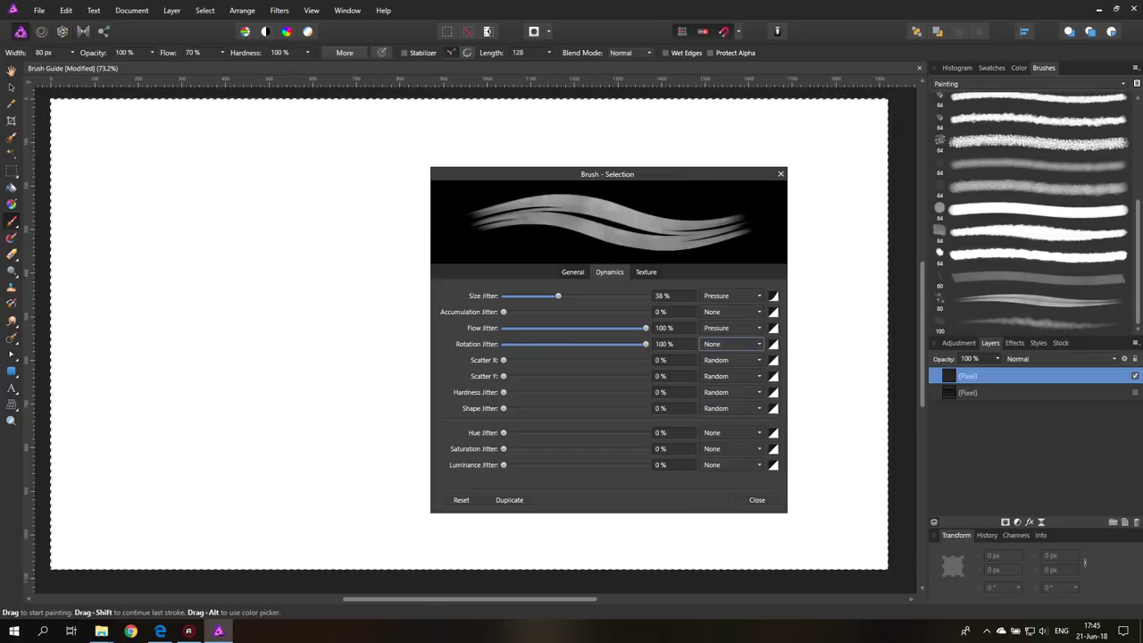
mouse_move(112, 161)
mouse_down()
mouse_move(260, 173)
mouse_move(273, 239)
mouse_move(299, 228)
mouse_move(169, 212)
mouse_move(192, 287)
mouse_move(179, 311)
mouse_move(183, 359)
mouse_move(243, 364)
mouse_move(261, 340)
mouse_move(284, 364)
mouse_up()
Set Rotation Jitter to 99% Random, clear the layer and paint a winding stroke with randomly rotated dabs.
mouse_move(642, 344)
mouse_down()
mouse_move(590, 344)
mouse_move(644, 343)
mouse_up()
mouse_move(375, 157)
mouse_down()
mouse_move(361, 232)
mouse_move(337, 268)
mouse_move(362, 330)
mouse_move(326, 389)
mouse_move(371, 397)
mouse_move(313, 438)
mouse_move(264, 410)
mouse_move(156, 442)
mouse_move(152, 366)
mouse_move(125, 281)
mouse_move(130, 192)
mouse_move(201, 237)
mouse_move(201, 295)
mouse_move(263, 317)
mouse_move(264, 299)
mouse_move(294, 284)
mouse_up()
key(Delete)
mouse_move(170, 151)
mouse_down()
mouse_move(142, 179)
mouse_move(195, 216)
mouse_move(245, 187)
mouse_move(287, 219)
mouse_move(254, 308)
mouse_move(308, 295)
mouse_move(332, 335)
mouse_move(303, 387)
mouse_up()
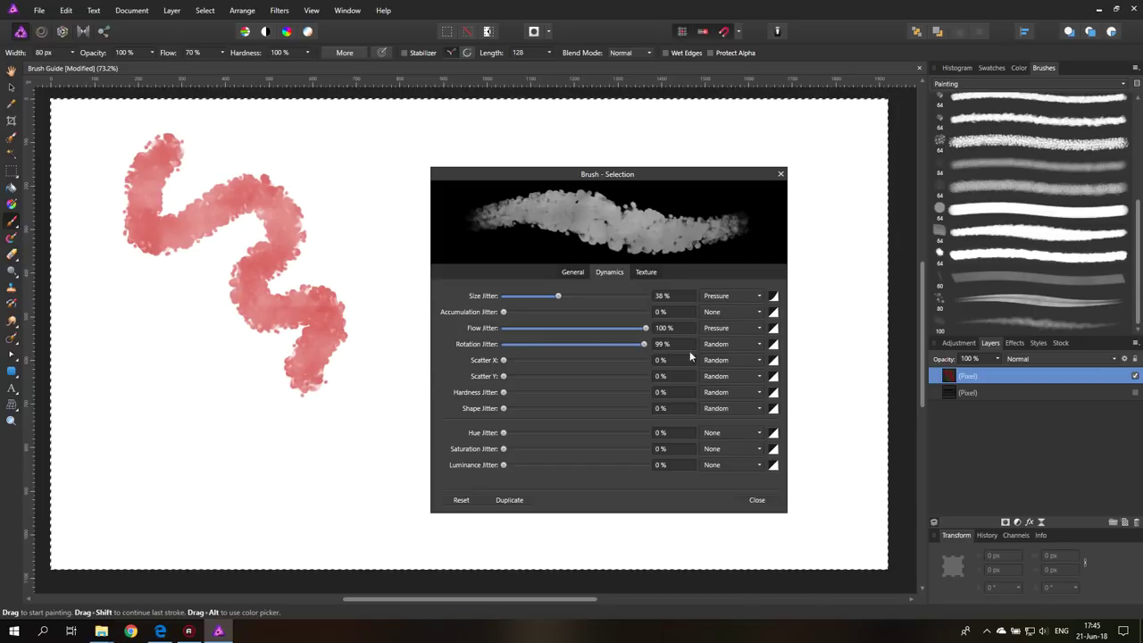
Set the Rotation Jitter controller back to Direction, clear the layer and paint a long snaking stroke.
click(728, 376)
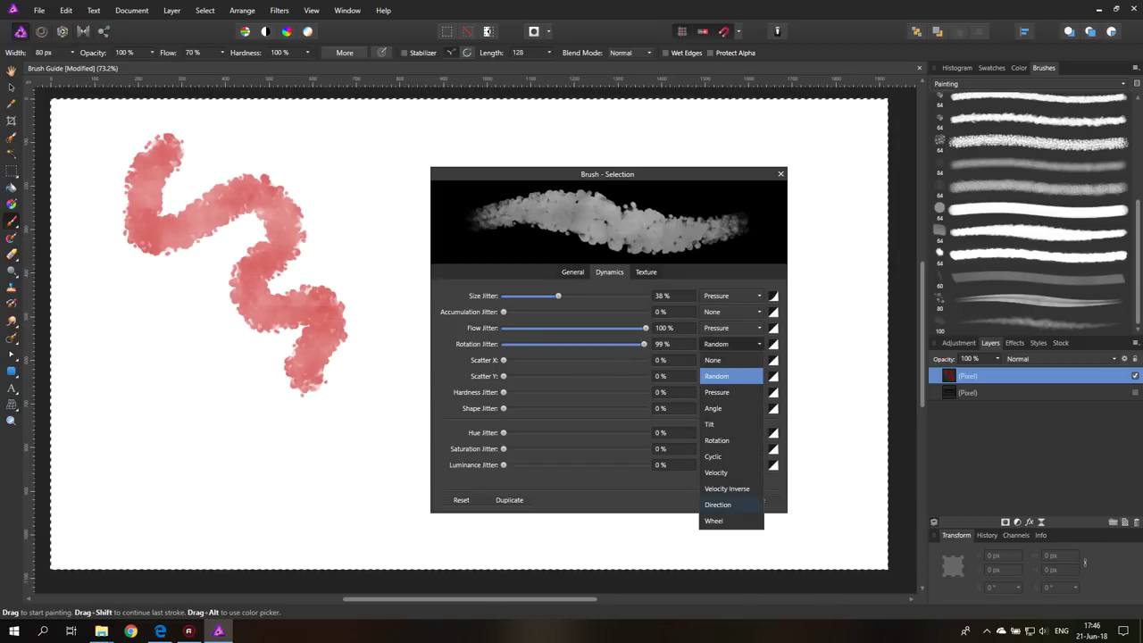
click(717, 504)
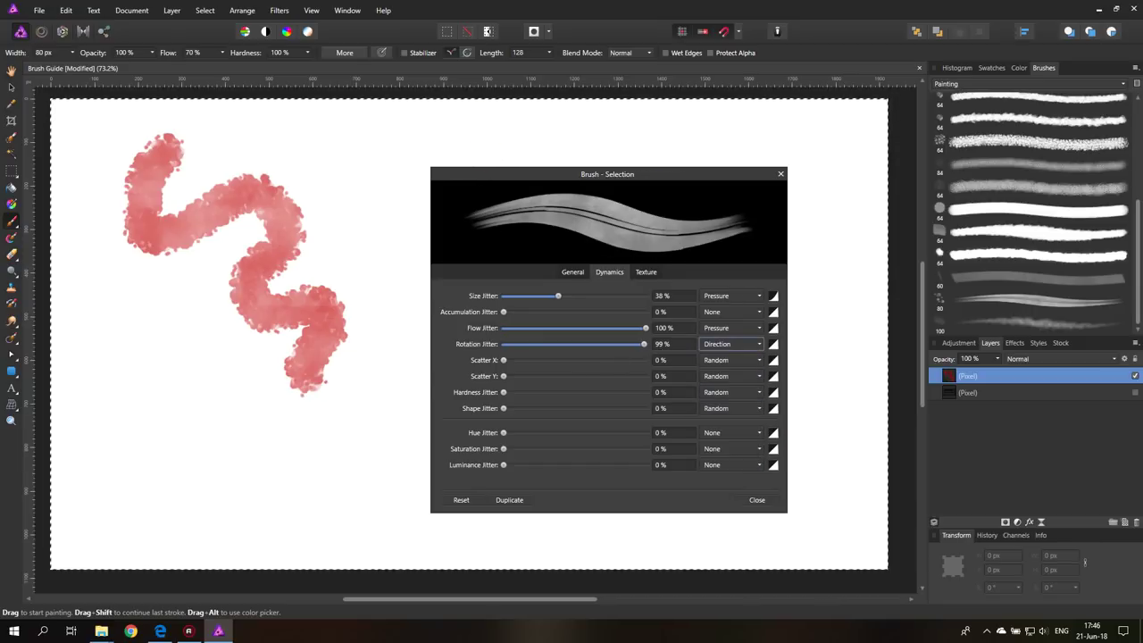
mouse_move(89, 201)
mouse_down()
mouse_move(94, 295)
mouse_move(125, 326)
mouse_move(170, 326)
mouse_move(188, 353)
mouse_move(116, 402)
mouse_move(107, 442)
mouse_move(143, 465)
mouse_move(291, 451)
mouse_move(326, 475)
mouse_move(367, 475)
mouse_move(390, 437)
mouse_move(410, 348)
mouse_move(407, 295)
mouse_move(380, 228)
mouse_move(390, 161)
mouse_move(380, 132)
mouse_move(344, 123)
mouse_move(321, 136)
mouse_move(336, 186)
mouse_move(286, 174)
mouse_move(248, 130)
mouse_move(215, 125)
mouse_move(200, 141)
mouse_move(210, 210)
mouse_move(205, 327)
mouse_up()
key(Delete)
mouse_move(108, 143)
mouse_down()
mouse_move(110, 176)
mouse_move(254, 186)
mouse_move(322, 294)
mouse_move(134, 402)
mouse_move(317, 384)
mouse_move(286, 465)
mouse_move(228, 540)
mouse_up()
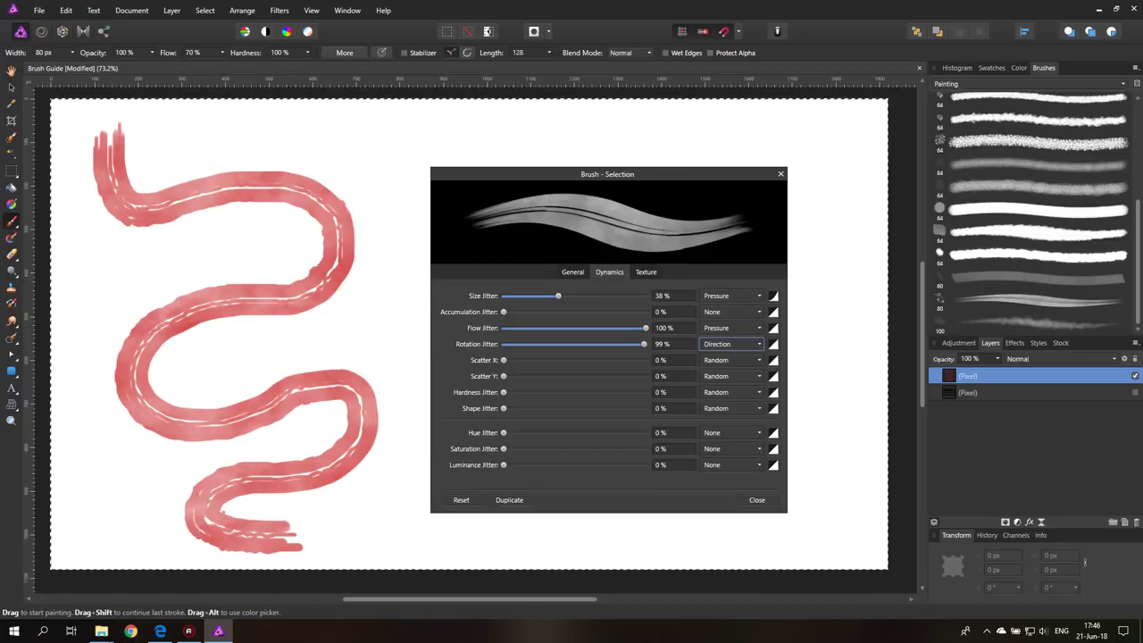
Clear the layer, set the Size Jitter controller to Random and paint a winding stroke with rough edges.
key(Delete)
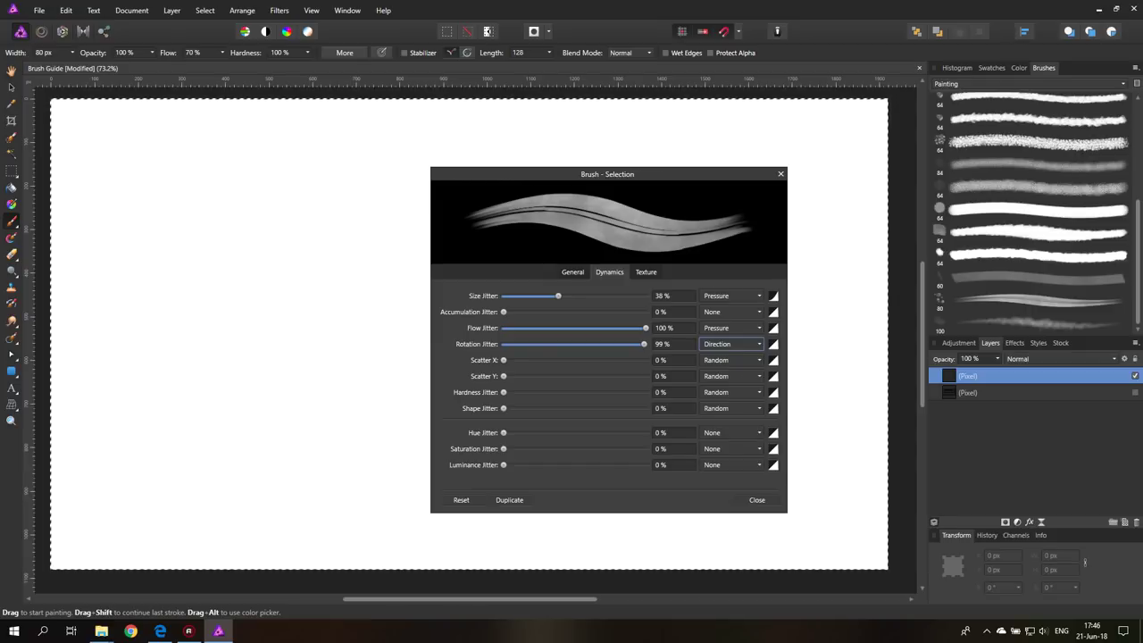
click(732, 295)
click(723, 328)
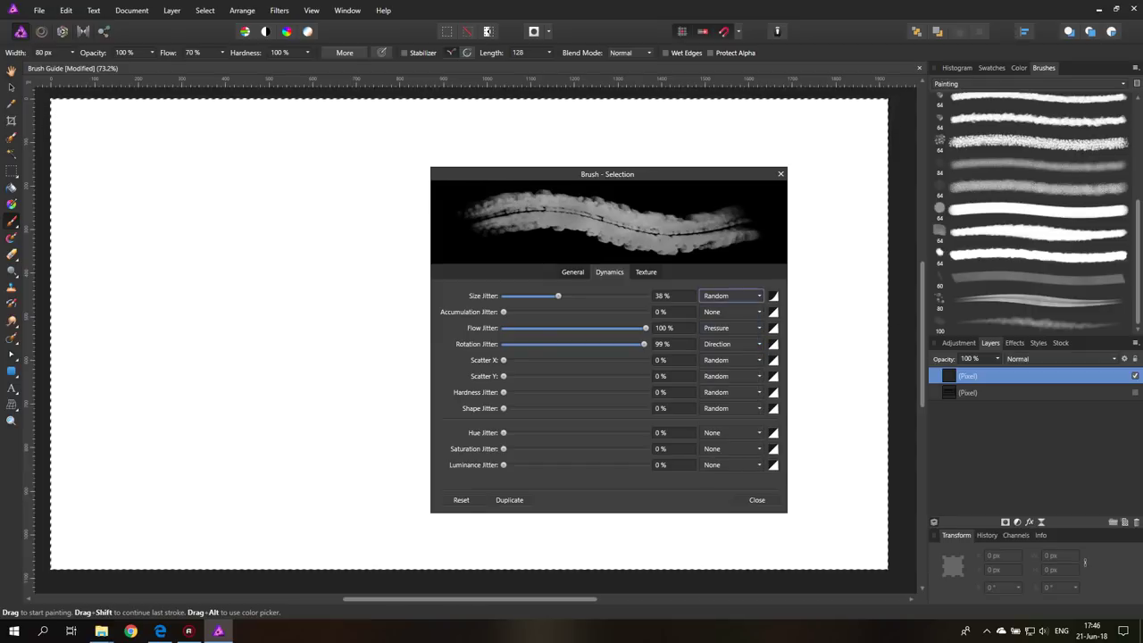
mouse_move(89, 150)
mouse_down()
mouse_move(182, 148)
mouse_move(219, 173)
mouse_move(150, 223)
mouse_move(158, 275)
mouse_move(280, 279)
mouse_move(239, 310)
mouse_move(228, 352)
mouse_move(284, 379)
mouse_move(291, 425)
mouse_move(350, 432)
mouse_move(370, 333)
mouse_move(393, 291)
mouse_move(364, 207)
mouse_move(372, 186)
mouse_move(344, 129)
mouse_up()
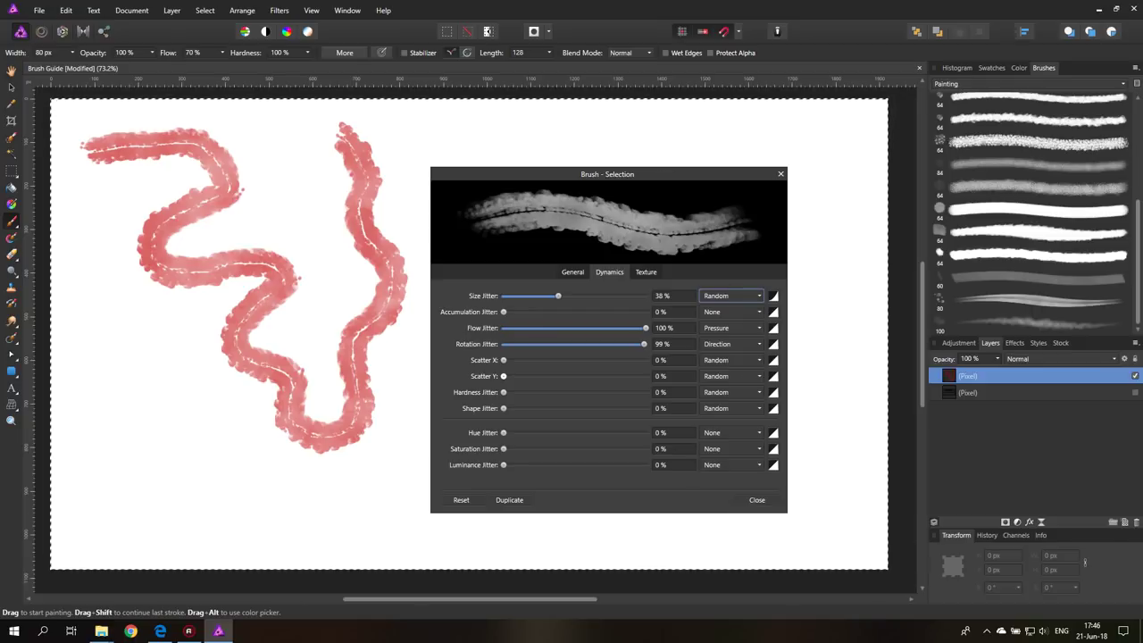
Open the 8 px Round Soft Brush from the Basic category and set its Scatter X and Scatter Y to 400%.
click(973, 83)
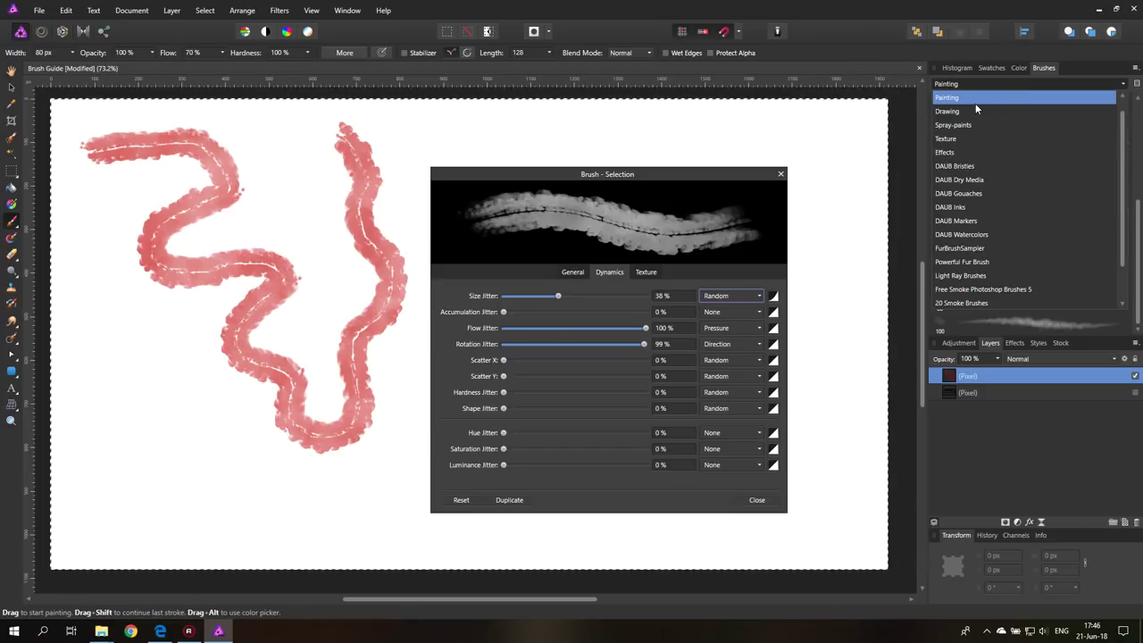
click(971, 97)
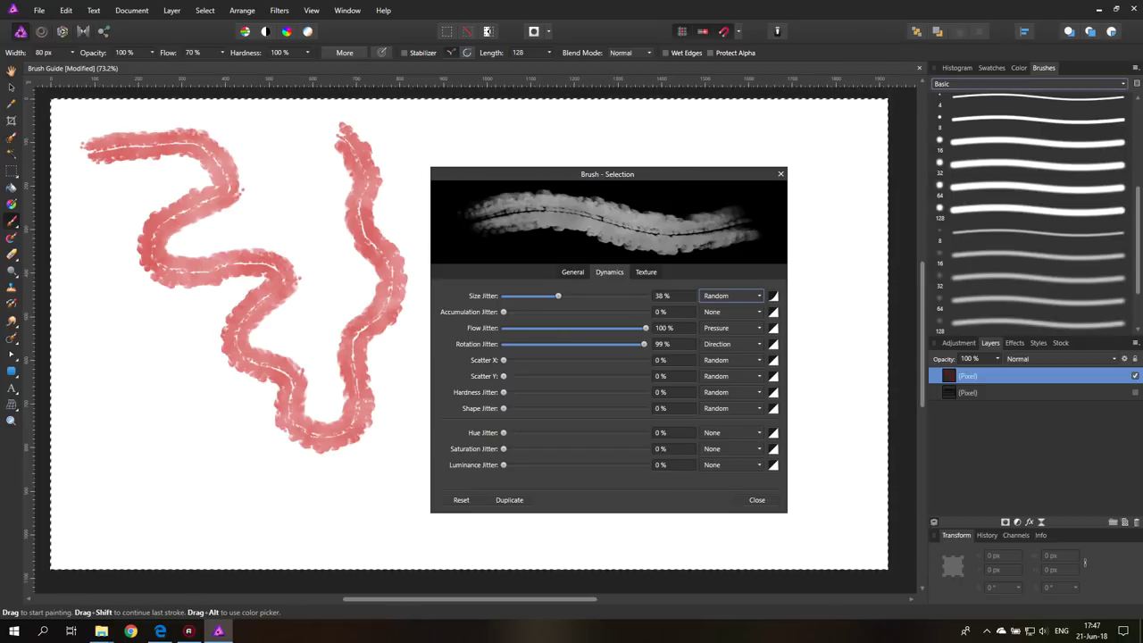
double_click(1027, 120)
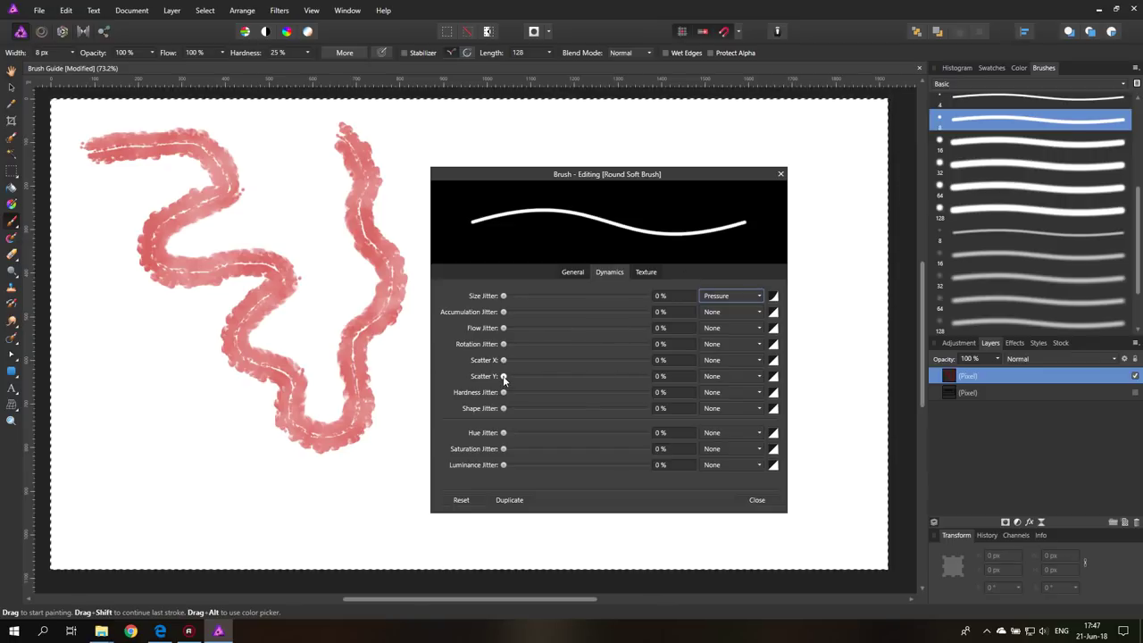
drag(503, 376, 646, 376)
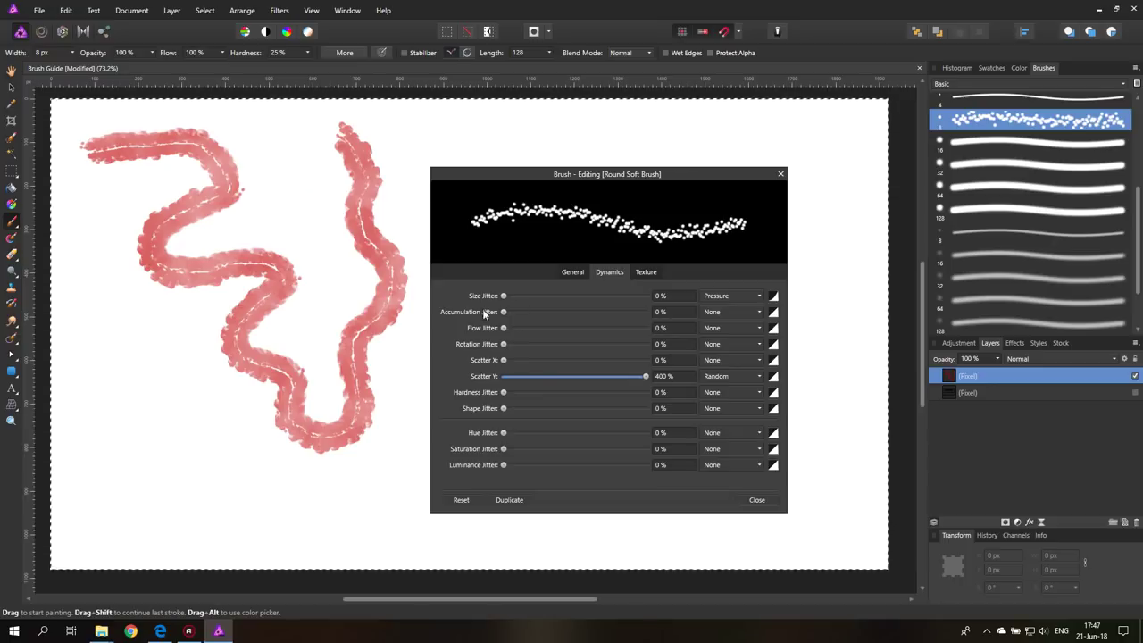
drag(504, 359, 646, 360)
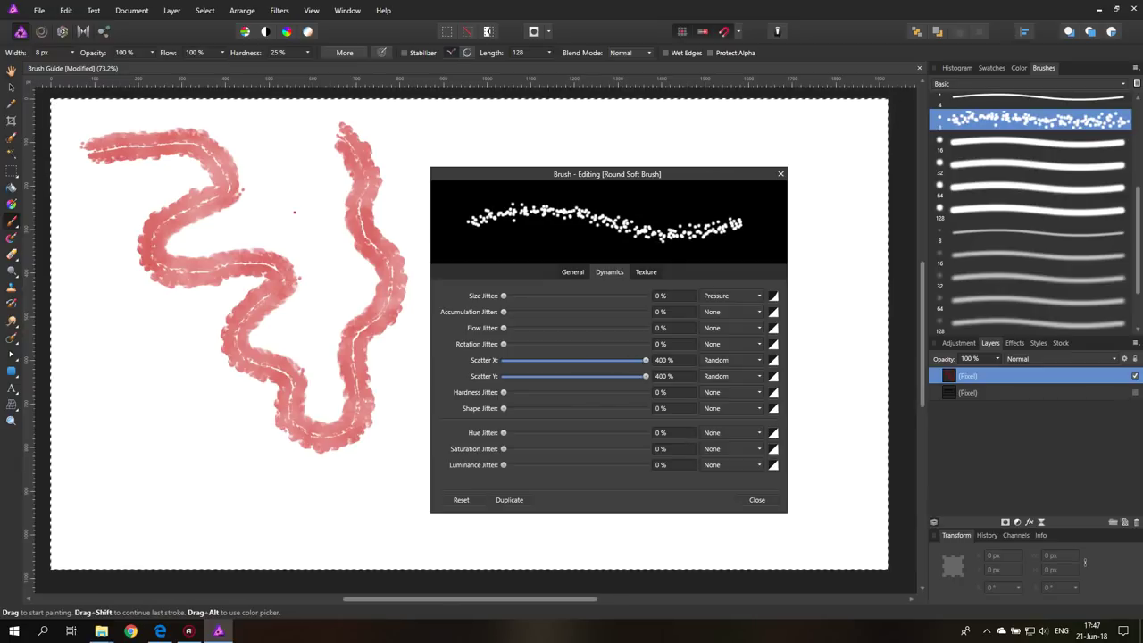
Clear the layer and paint a winding trail of small scattered dots with the soft brush.
key(Delete)
mouse_move(96, 198)
mouse_down()
mouse_move(144, 204)
mouse_move(225, 185)
mouse_move(260, 195)
mouse_move(276, 253)
mouse_move(327, 261)
mouse_move(352, 295)
mouse_up()
drag(339, 355, 376, 409)
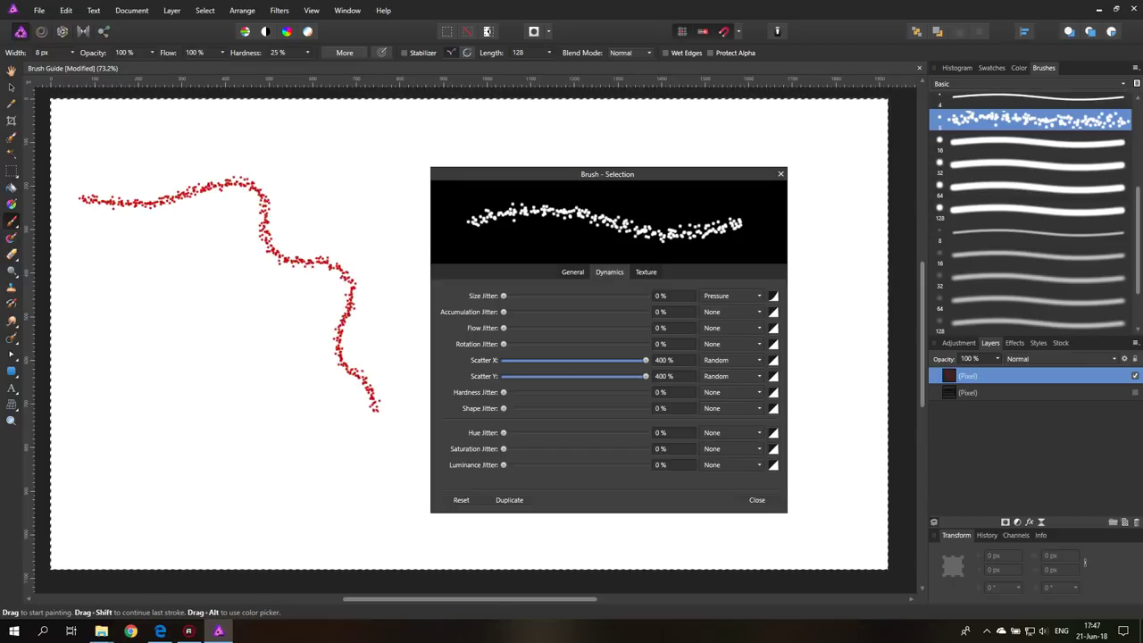
Set the scatter brush width to 28 px, clear the layer and paint a winding trail of larger scattered dots.
drag(74, 66, 106, 65)
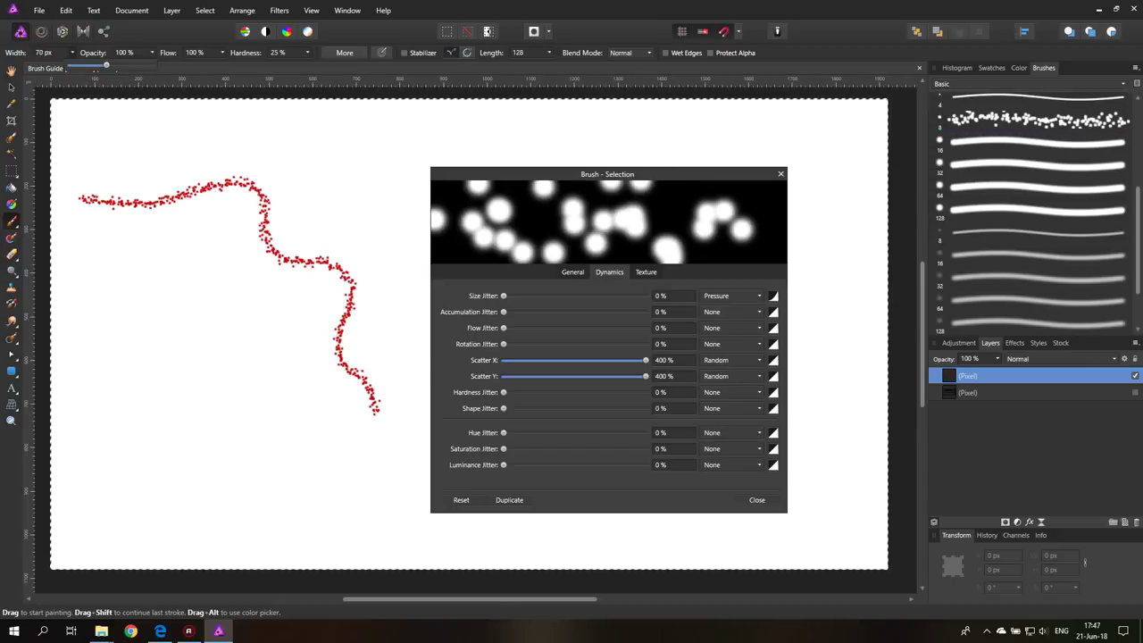
key(bracketleft)
key(bracketleft)
key(bracketleft)
key(bracketleft)
key(bracketleft)
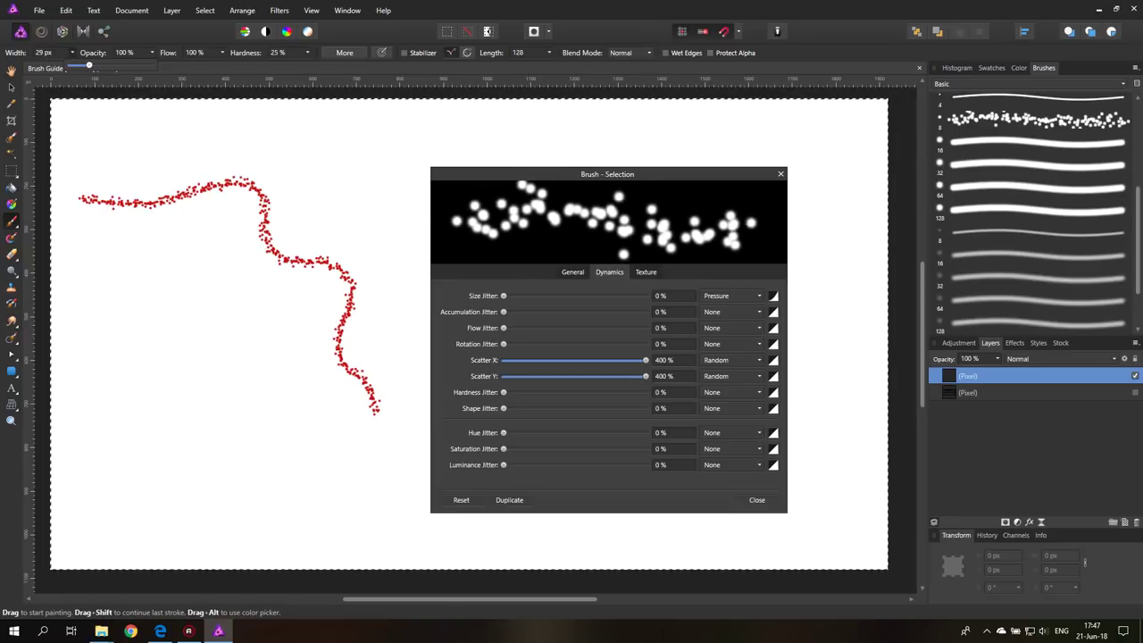
key(ctrl+z)
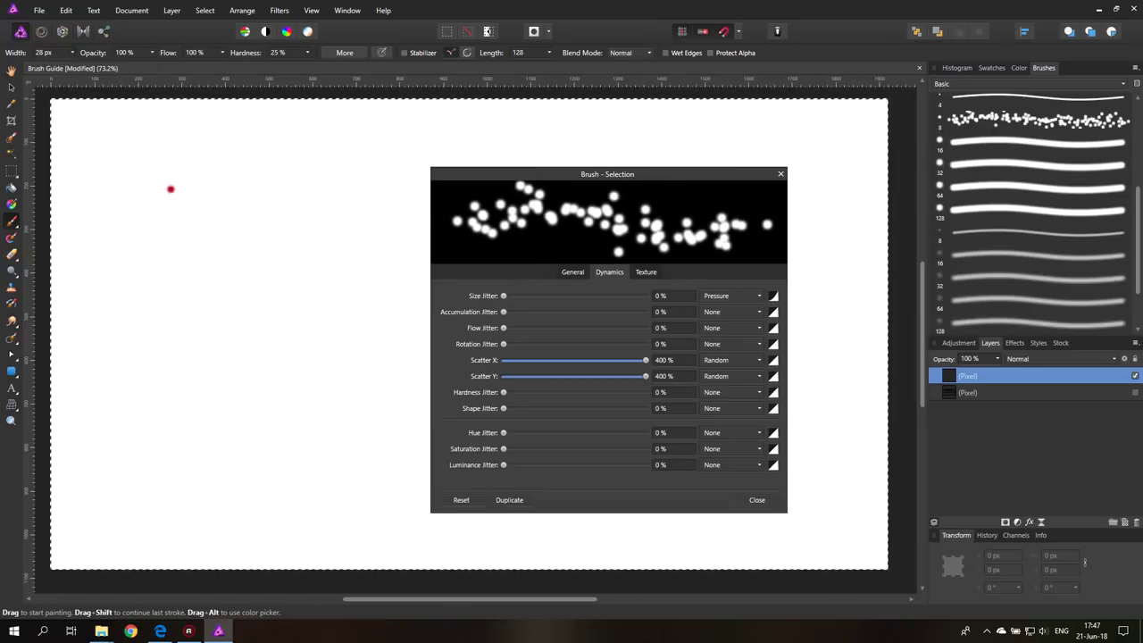
mouse_move(95, 148)
mouse_down()
mouse_move(172, 157)
mouse_move(143, 232)
mouse_move(162, 308)
mouse_move(201, 304)
mouse_move(284, 348)
mouse_up()
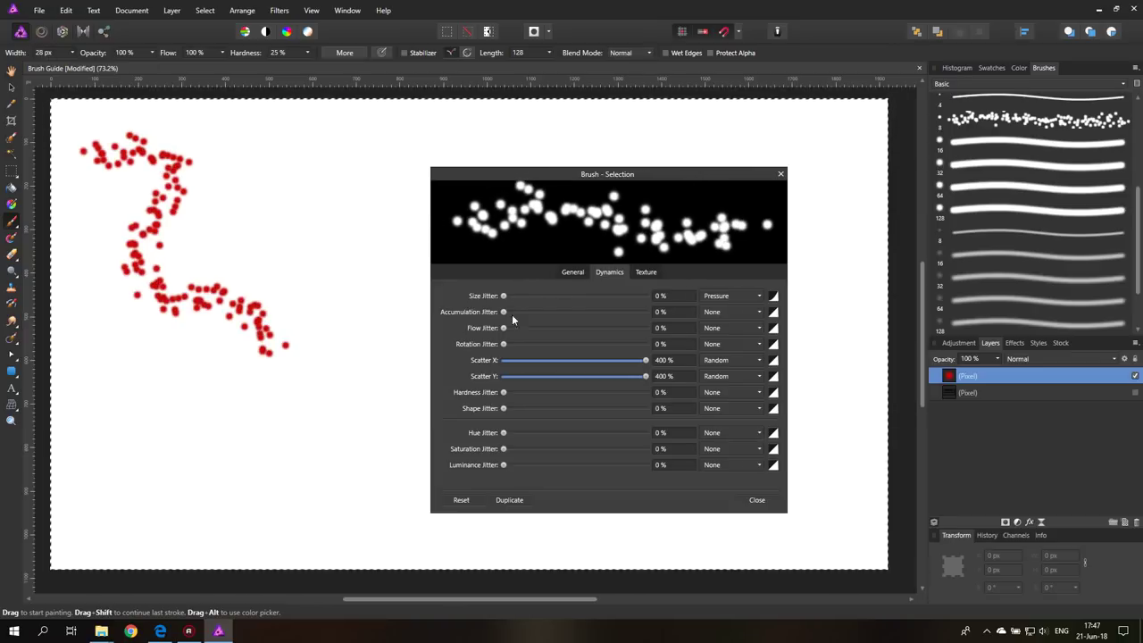
Set the scatter brush's spacing to 170%, clear the layer and paint a winding trail of widely spaced dots.
click(573, 272)
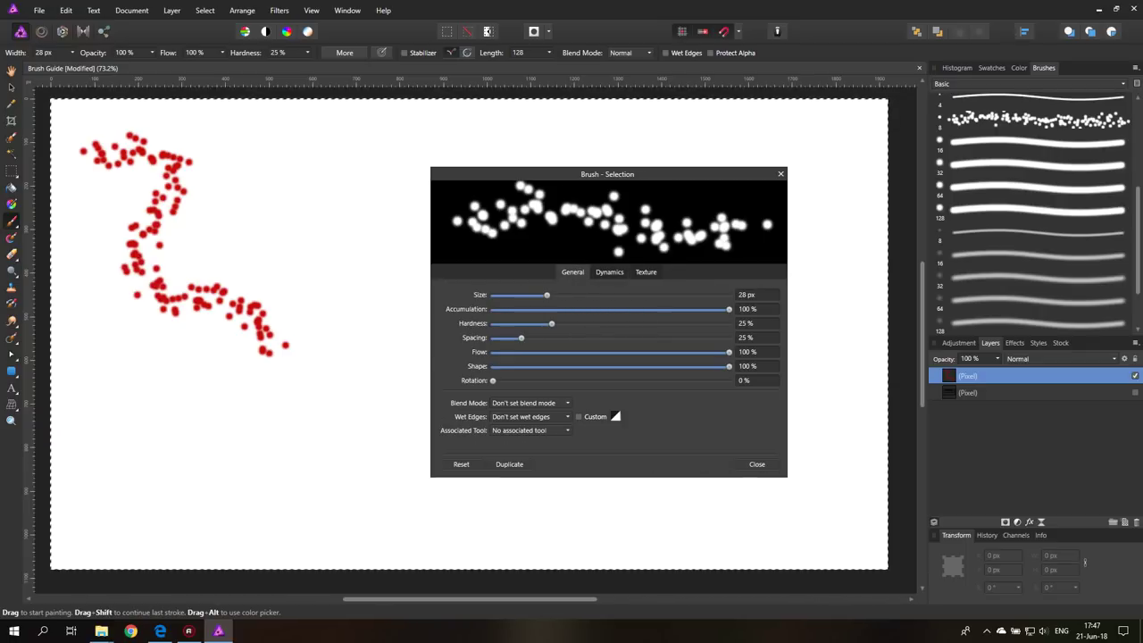
drag(521, 337, 694, 337)
drag(267, 159, 310, 164)
mouse_move(337, 234)
mouse_down()
mouse_move(206, 200)
mouse_move(330, 314)
mouse_move(129, 496)
mouse_move(241, 339)
mouse_move(406, 464)
mouse_move(264, 504)
mouse_move(125, 232)
mouse_move(147, 179)
mouse_move(170, 339)
mouse_move(241, 277)
mouse_up()
key(Delete)
mouse_move(204, 132)
mouse_down()
mouse_move(324, 143)
mouse_move(147, 177)
mouse_move(358, 170)
mouse_move(98, 188)
mouse_move(391, 203)
mouse_move(60, 259)
mouse_move(384, 287)
mouse_move(93, 312)
mouse_move(330, 337)
mouse_move(188, 423)
mouse_move(421, 460)
mouse_move(393, 456)
mouse_up()
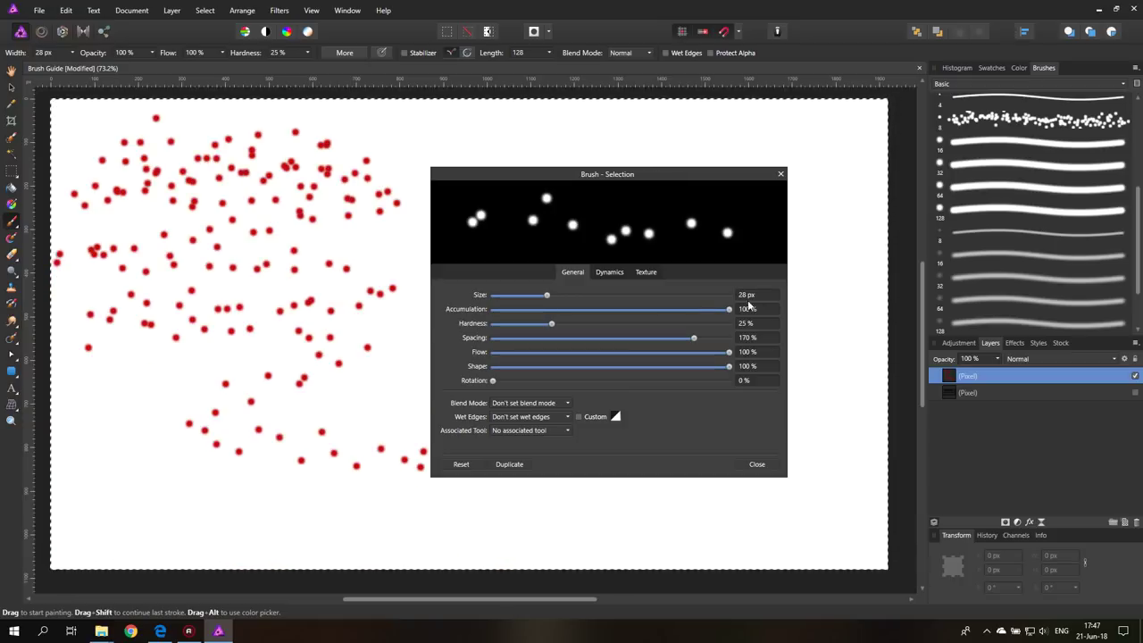
Set the Hardness Jitter and the brush hardness to 100%, clear the layer and paint a winding trail of scattered dots.
click(612, 272)
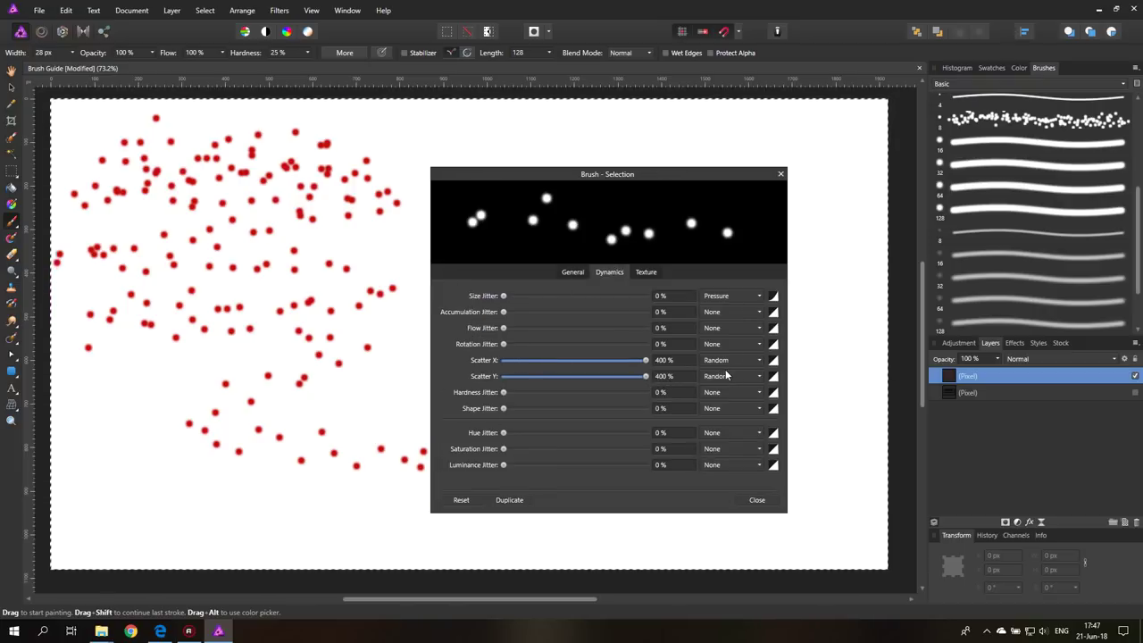
click(357, 402)
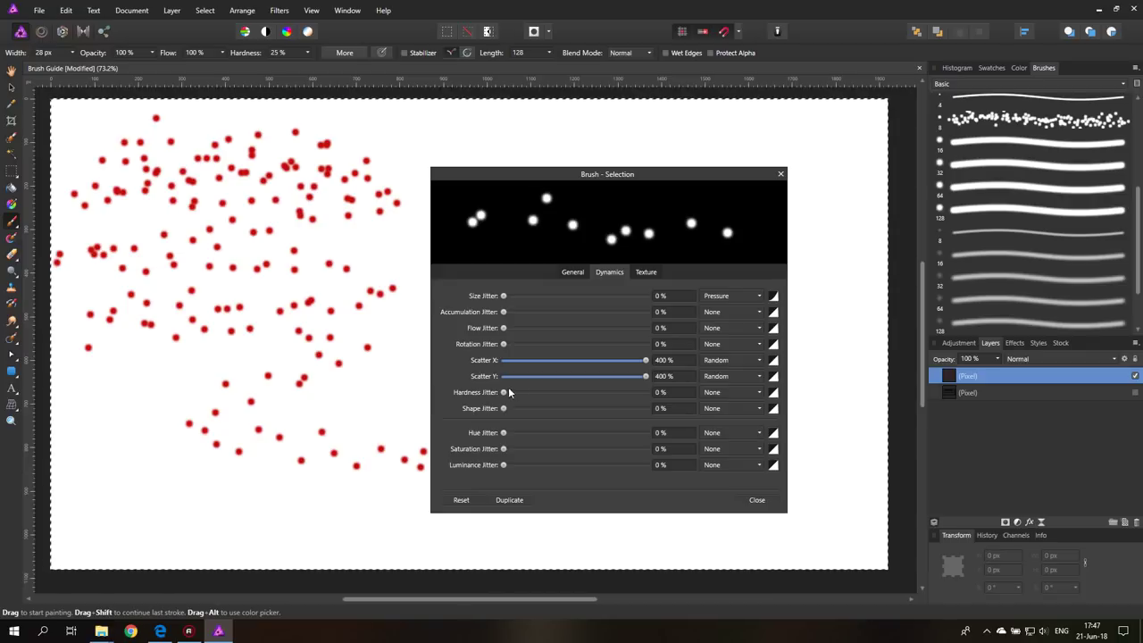
drag(506, 393, 671, 395)
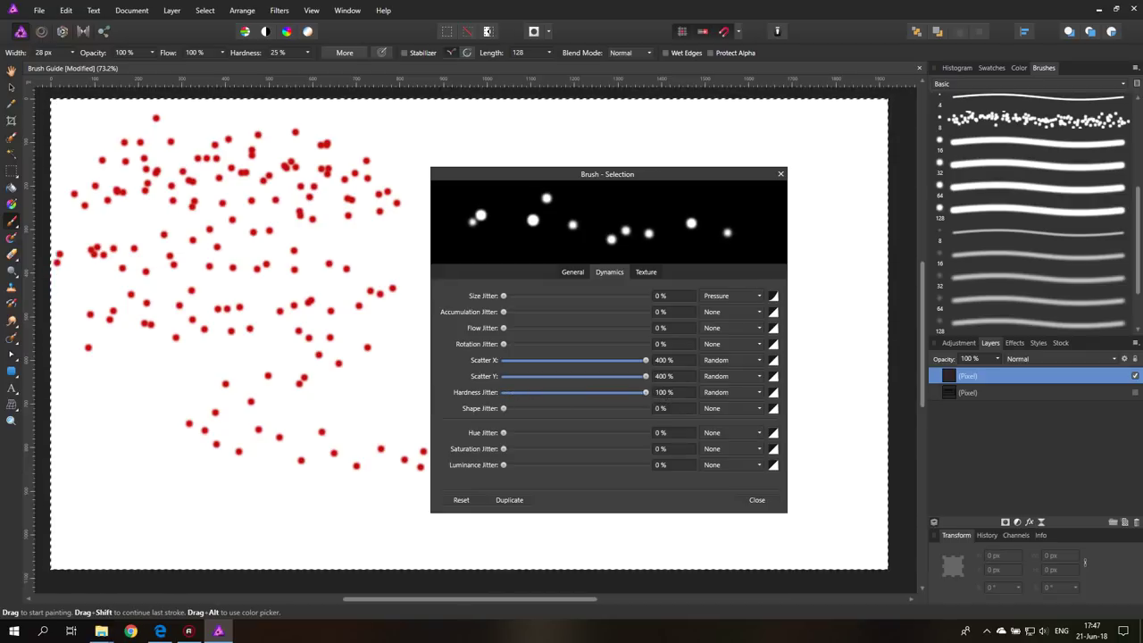
click(307, 51)
drag(307, 65, 370, 65)
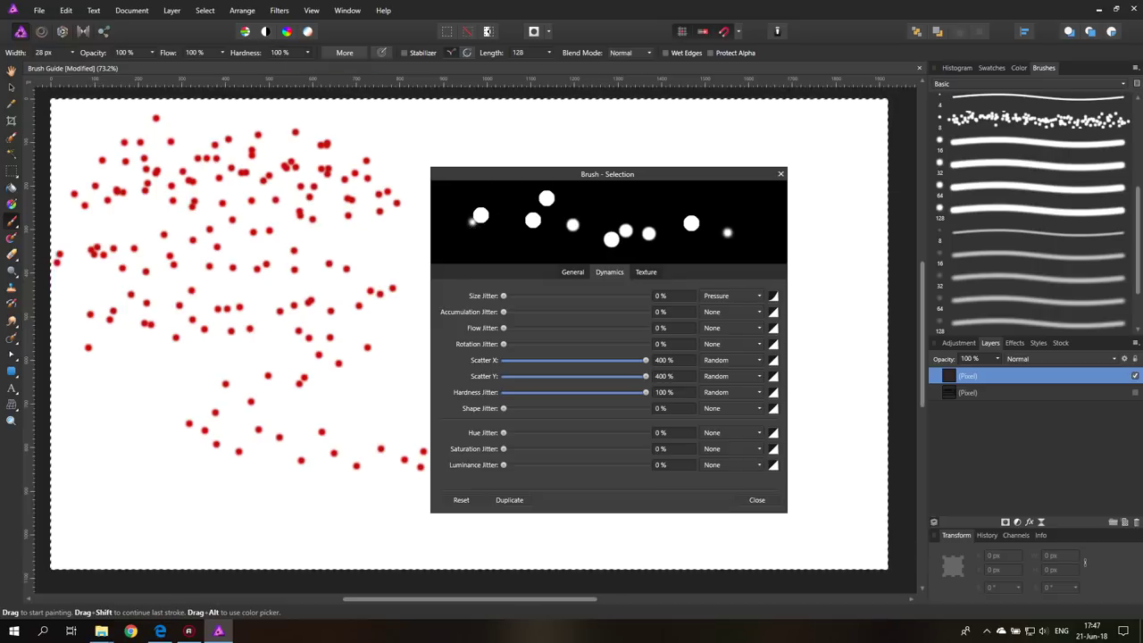
key(Delete)
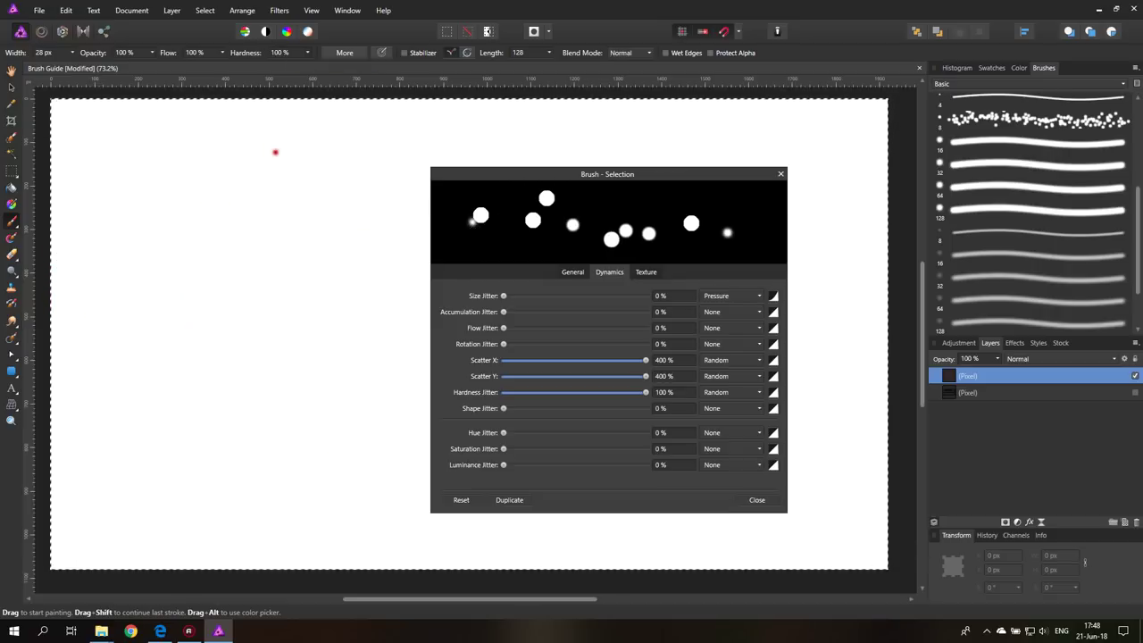
mouse_move(147, 158)
mouse_down()
mouse_move(333, 169)
mouse_move(268, 216)
mouse_move(148, 244)
mouse_move(158, 303)
mouse_move(276, 292)
mouse_move(331, 308)
mouse_move(231, 350)
mouse_move(135, 360)
mouse_move(162, 441)
mouse_move(254, 433)
mouse_up()
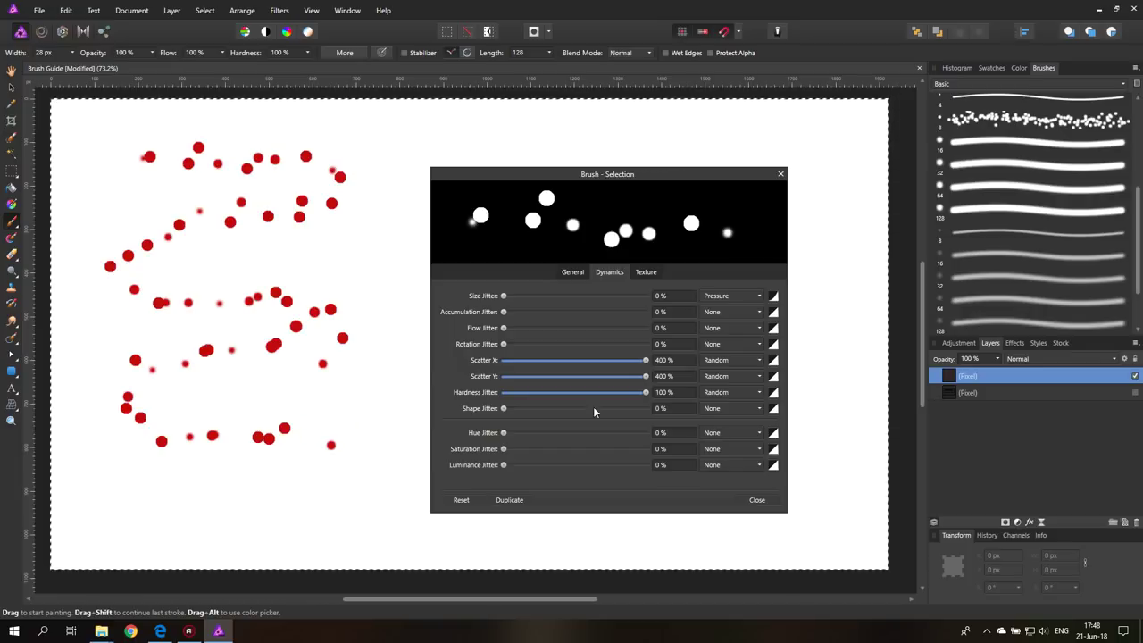
Set the Shape Jitter to 100%, clear the layer and paint a curved trail of dots with varying shapes.
drag(503, 408, 646, 408)
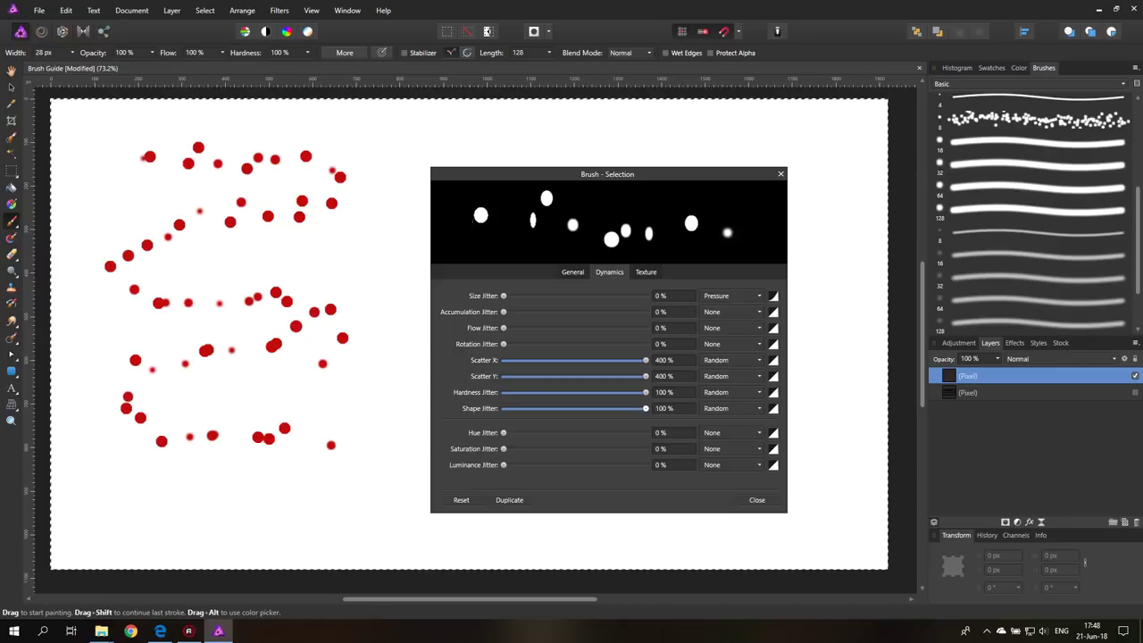
mouse_move(387, 150)
mouse_down()
mouse_move(373, 218)
mouse_move(384, 281)
mouse_move(321, 285)
mouse_move(219, 254)
mouse_move(198, 282)
mouse_move(250, 292)
mouse_up()
key(Delete)
mouse_move(134, 141)
mouse_down()
mouse_move(131, 240)
mouse_move(156, 400)
mouse_move(228, 260)
mouse_move(305, 200)
mouse_move(314, 210)
mouse_up()
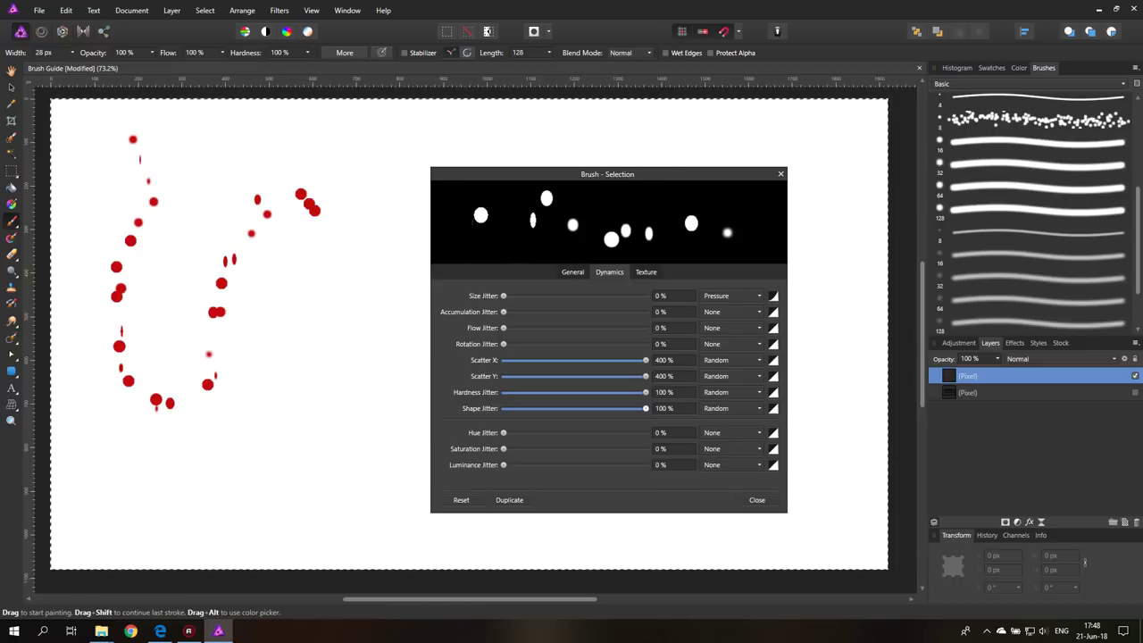
Reset the Shape Jitter and Hardness Jitter to 0% and clear the layer.
drag(645, 408, 503, 408)
drag(645, 392, 502, 392)
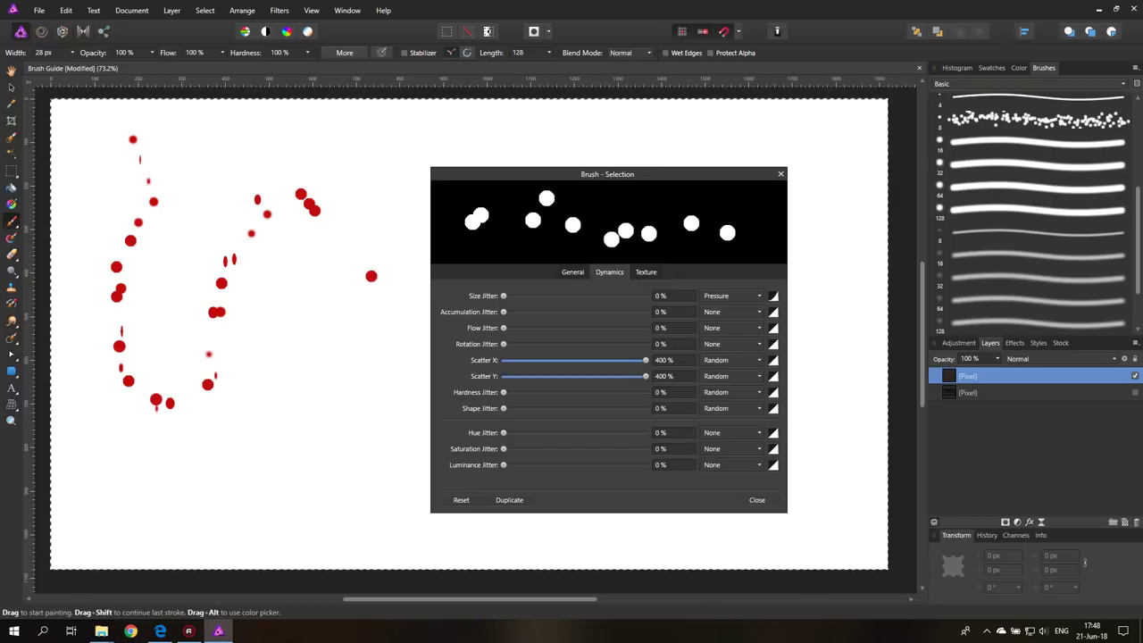
key(Delete)
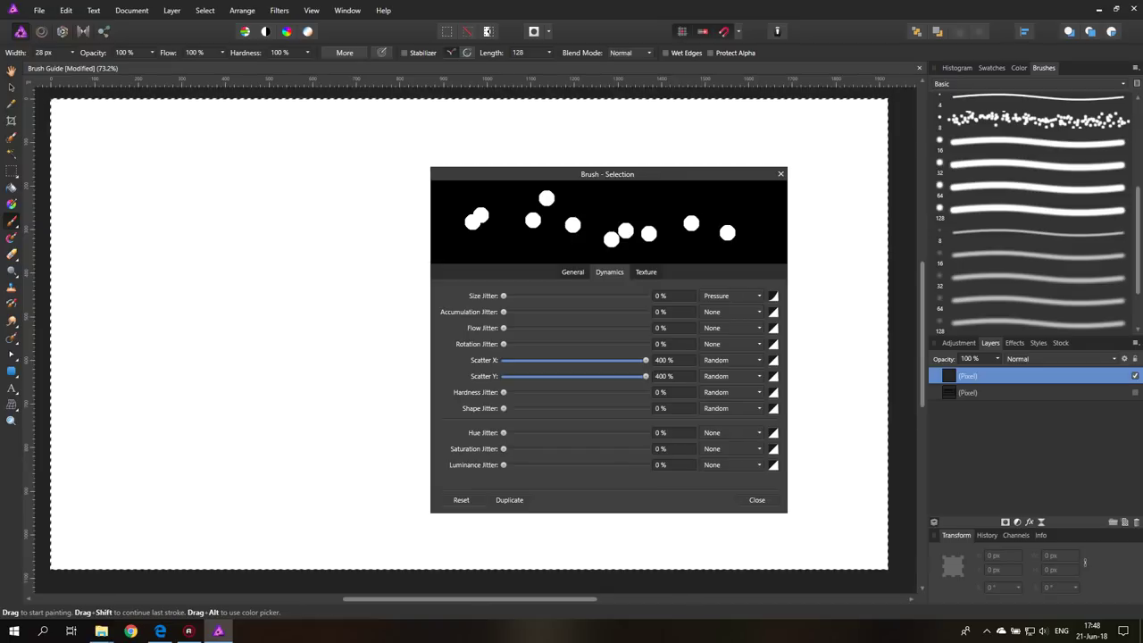
Paint a vertical trail of dots with Hue Jitter at 0%, raise it slightly and paint more trails beside it for comparison.
mouse_move(503, 433)
mouse_down()
mouse_move(517, 432)
mouse_move(502, 433)
mouse_up()
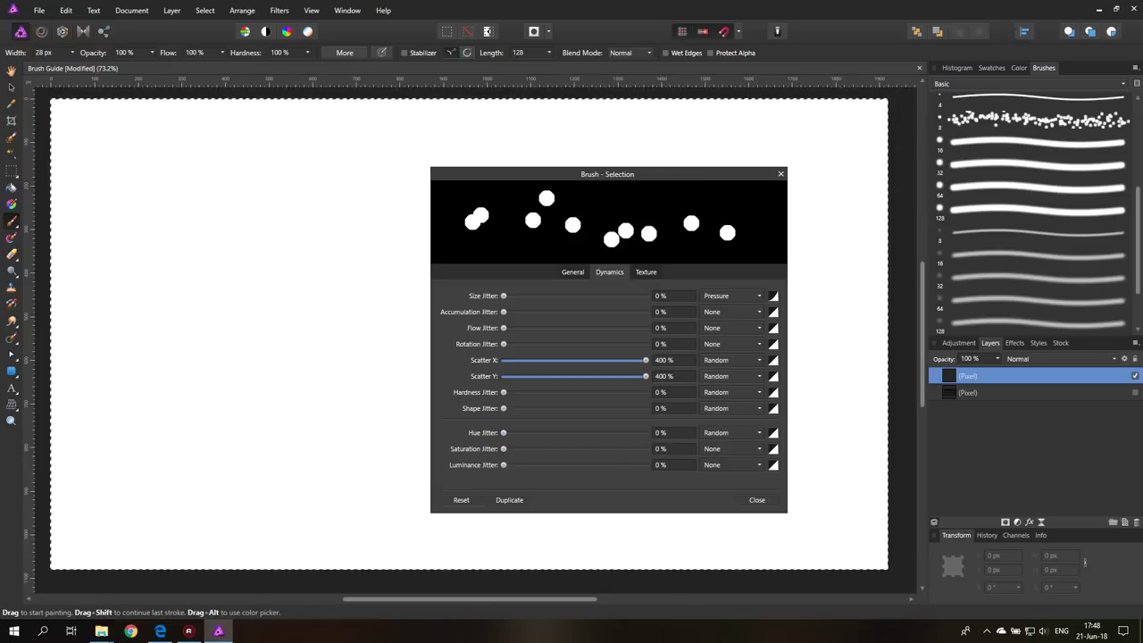
mouse_move(169, 178)
mouse_down()
mouse_move(151, 312)
mouse_move(160, 429)
mouse_up()
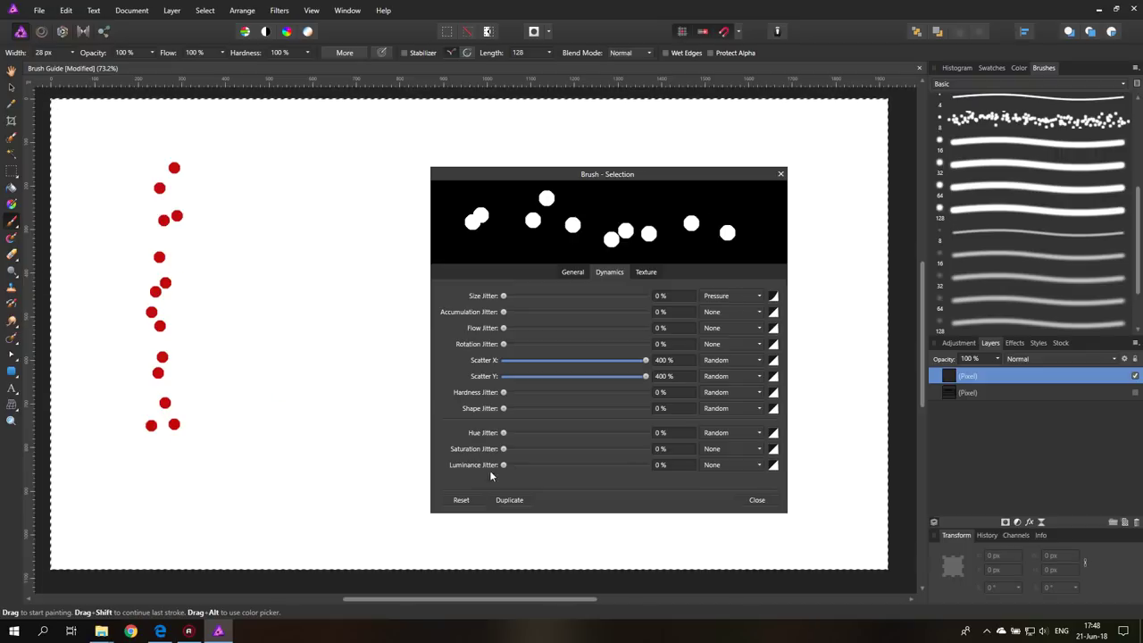
drag(502, 432, 513, 432)
mouse_move(218, 150)
mouse_down()
mouse_move(207, 234)
mouse_move(233, 429)
mouse_move(267, 165)
mouse_move(251, 420)
mouse_move(276, 375)
mouse_move(279, 402)
mouse_move(286, 192)
mouse_move(308, 415)
mouse_move(320, 267)
mouse_move(337, 223)
mouse_move(332, 409)
mouse_up()
Set the Hue Jitter to 25%, paint more scattered dots beside the existing trails and clear the layer.
click(540, 433)
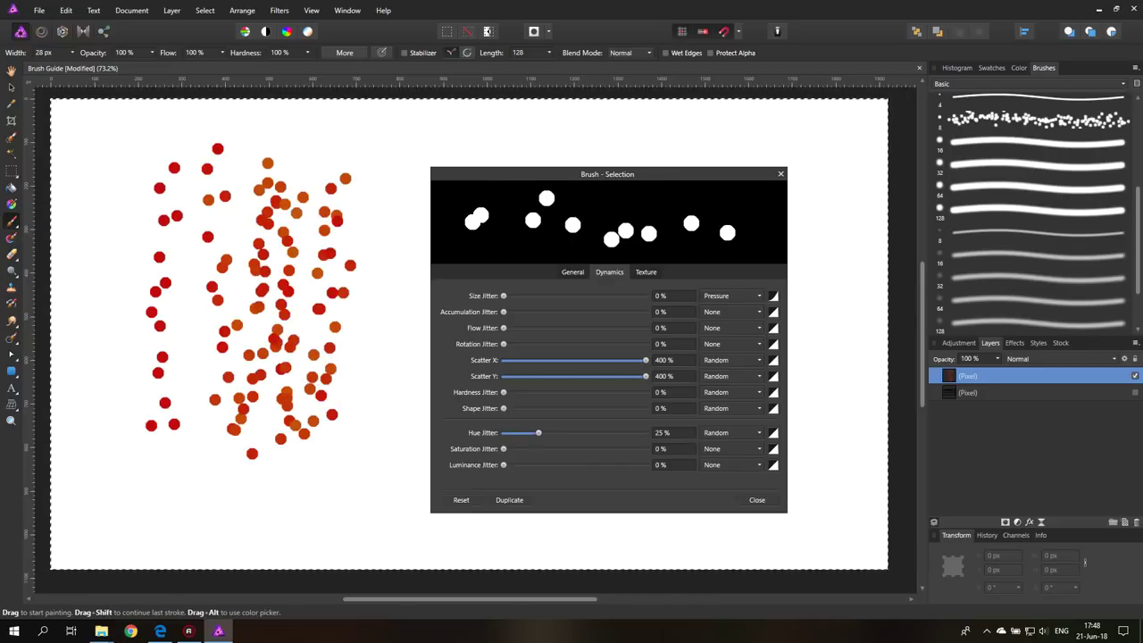
mouse_move(381, 195)
mouse_down()
mouse_move(386, 438)
mouse_move(368, 214)
mouse_up()
mouse_move(355, 335)
mouse_down()
mouse_move(340, 288)
mouse_move(316, 348)
mouse_move(290, 250)
mouse_move(288, 272)
mouse_up()
key(Delete)
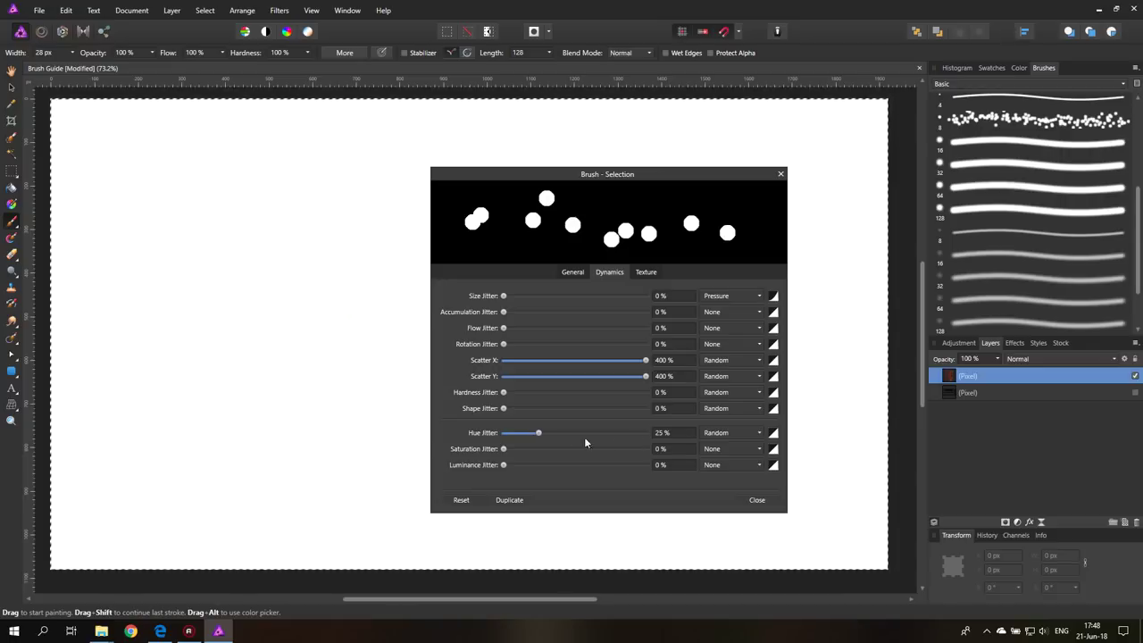
Set the Hue Jitter to 100%, paint a winding multicoloured trail of dots and remove it from the layer.
drag(539, 437, 680, 427)
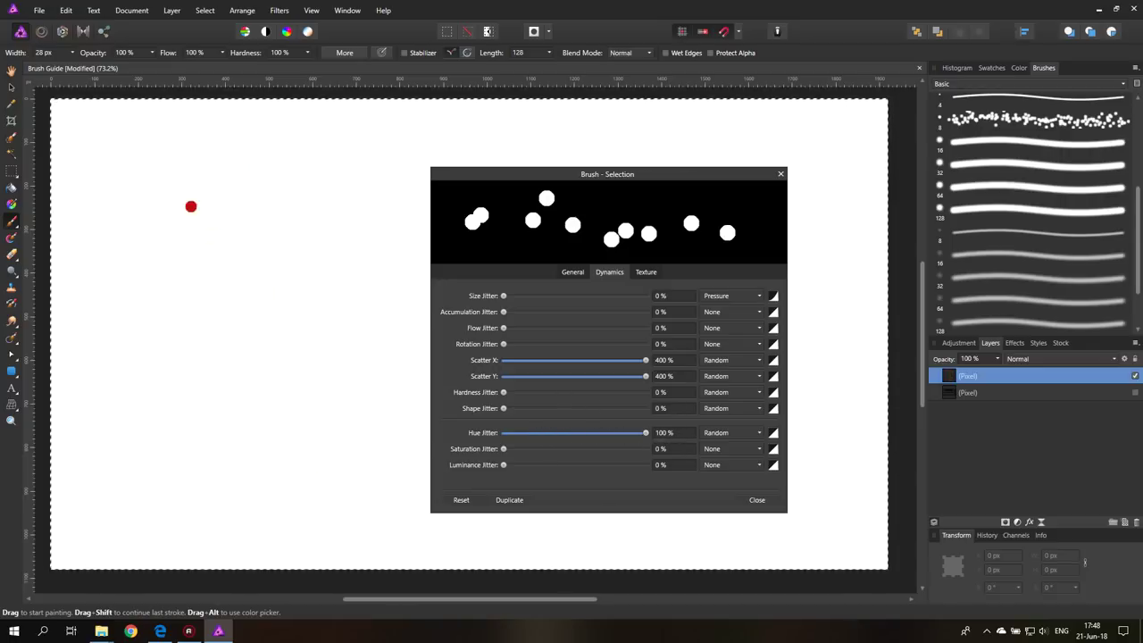
mouse_move(191, 207)
mouse_down()
mouse_move(109, 384)
mouse_move(187, 233)
mouse_move(212, 429)
mouse_move(299, 357)
mouse_up()
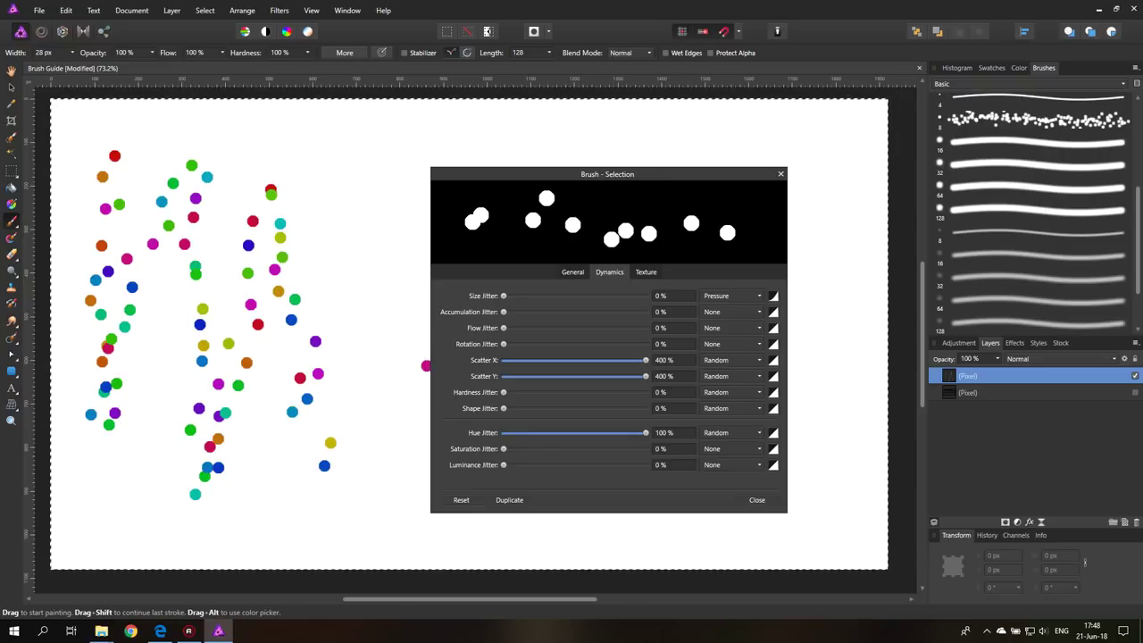
key(ctrl+z)
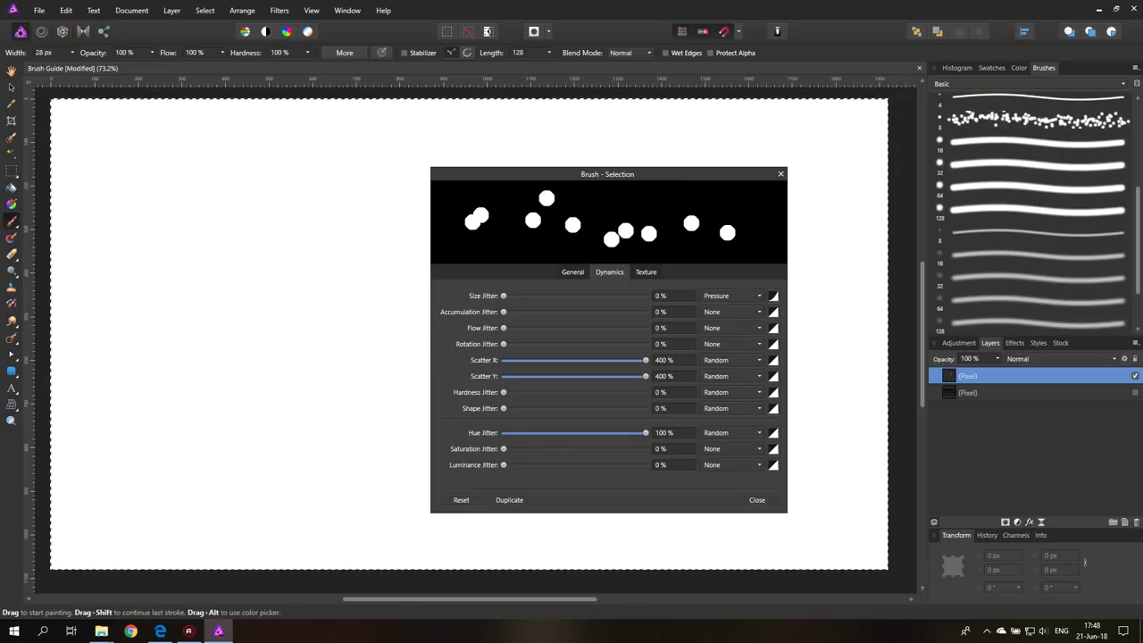
Reduce Scatter X to 37%, Scatter Y to 33% and the brush spacing to 44%.
click(515, 361)
click(515, 376)
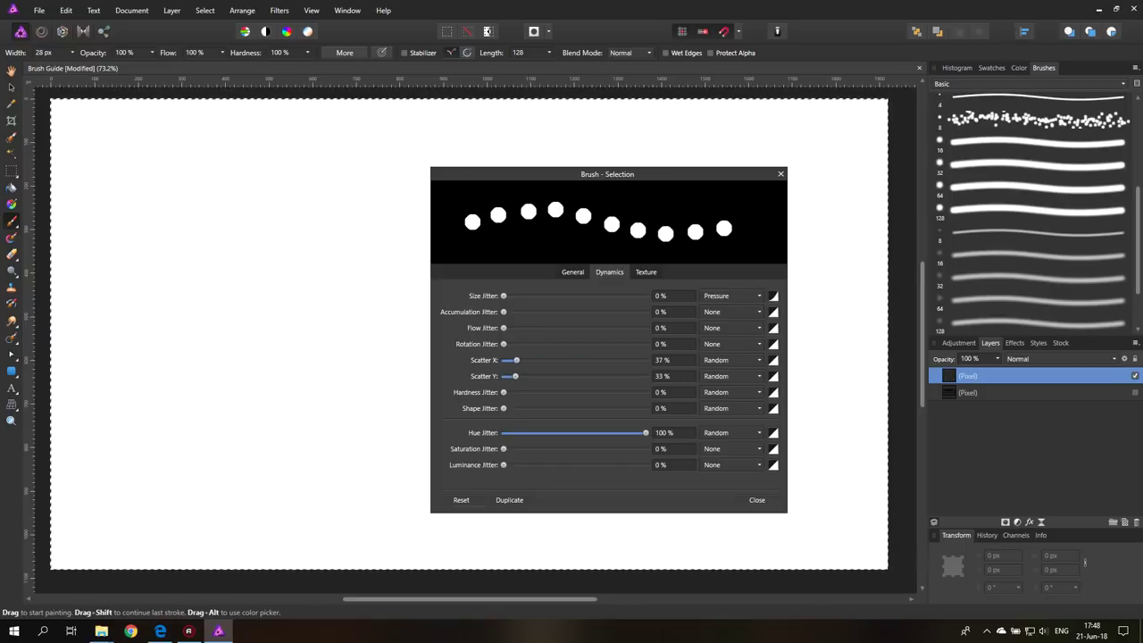
click(572, 271)
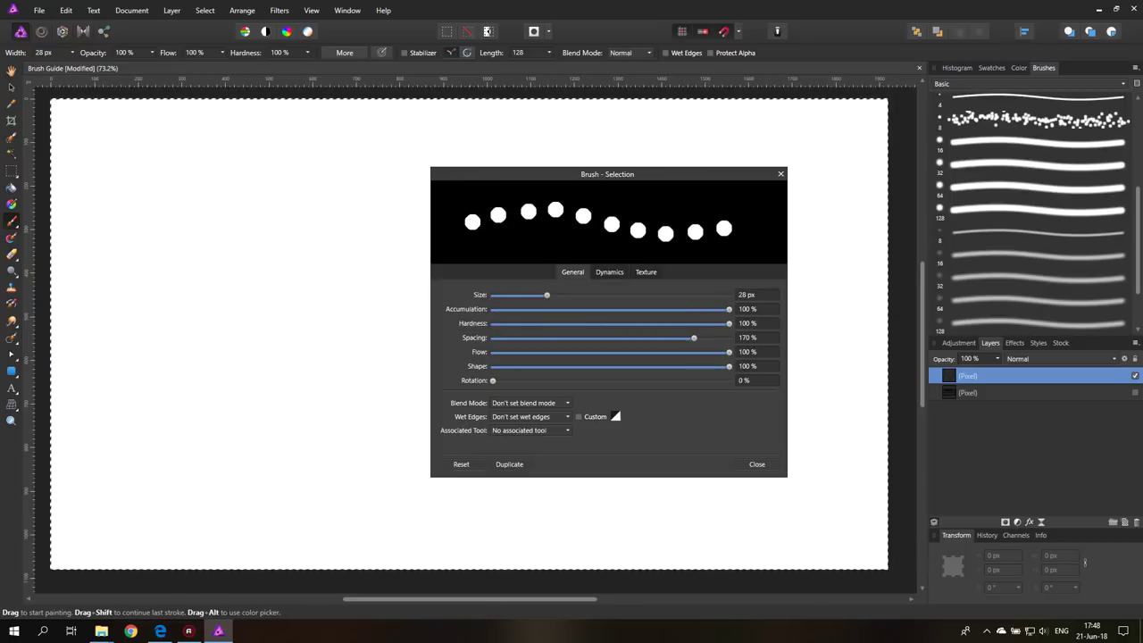
mouse_move(694, 338)
mouse_down()
mouse_move(533, 338)
mouse_move(544, 338)
mouse_up()
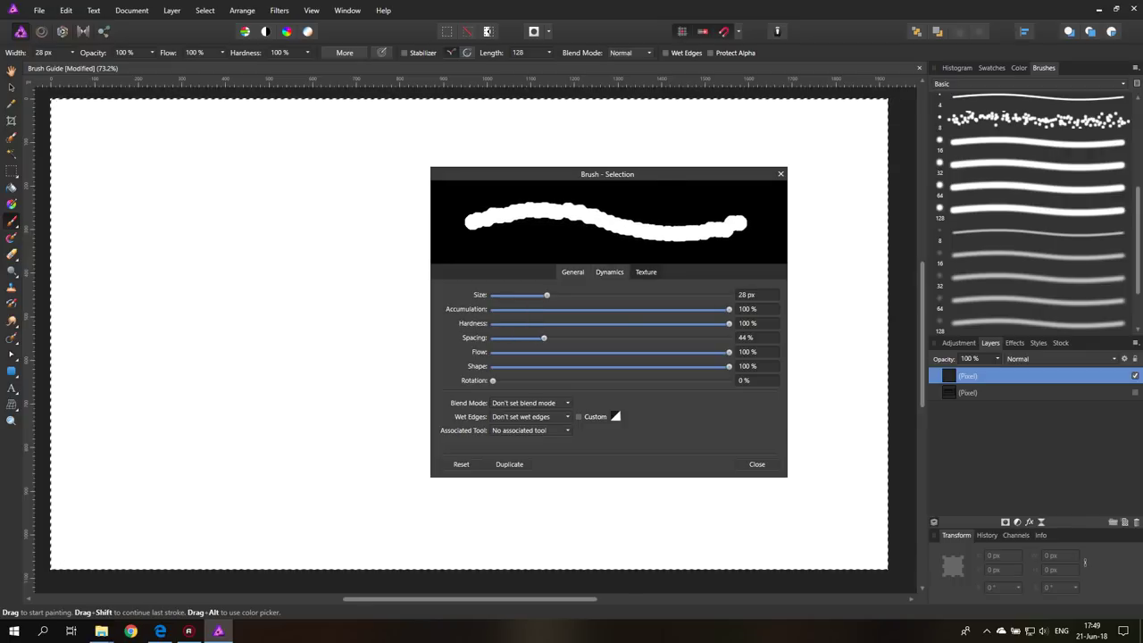
Set the Hue Jitter to 7% and paint a long zigzag stroke in red-orange tones down the canvas.
click(609, 272)
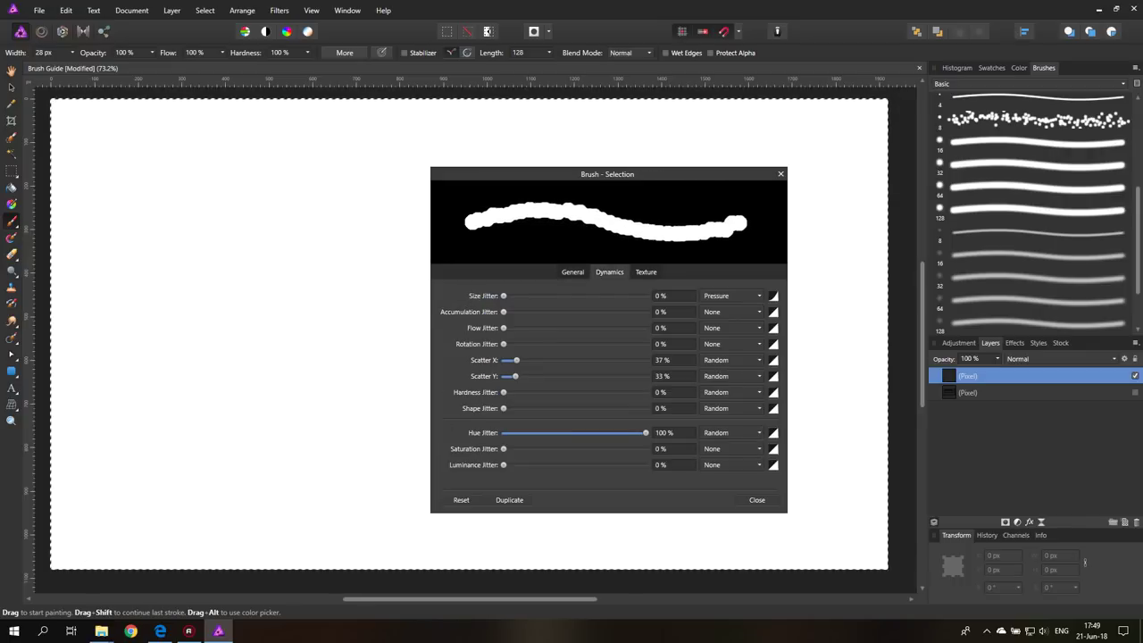
drag(646, 432, 513, 432)
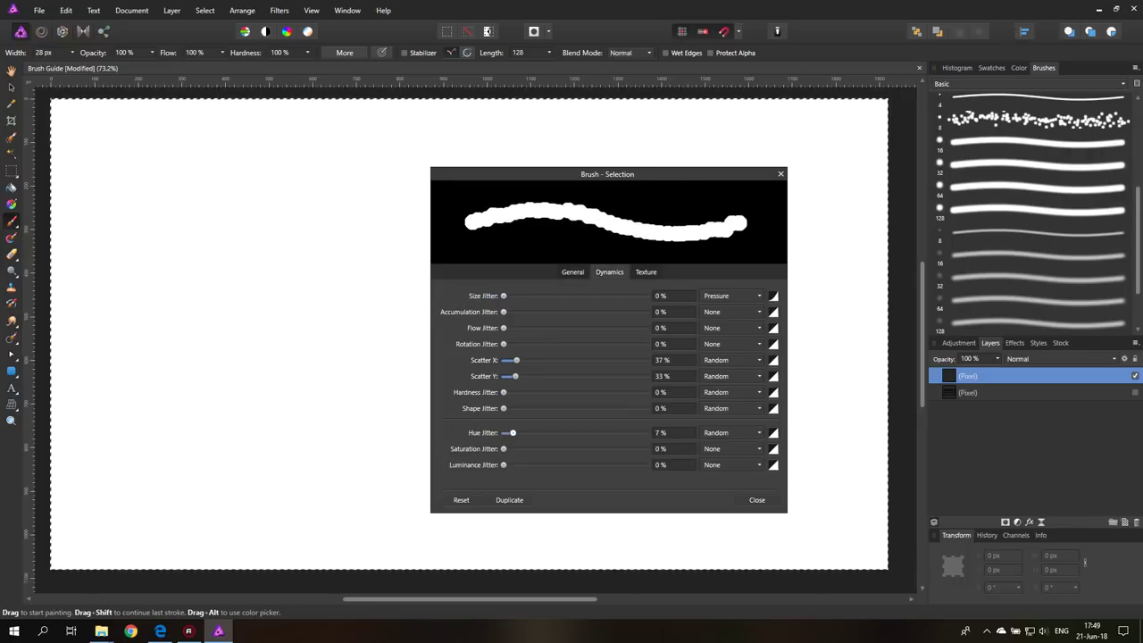
mouse_move(159, 172)
mouse_down()
mouse_move(311, 173)
mouse_move(314, 211)
mouse_move(145, 236)
mouse_up()
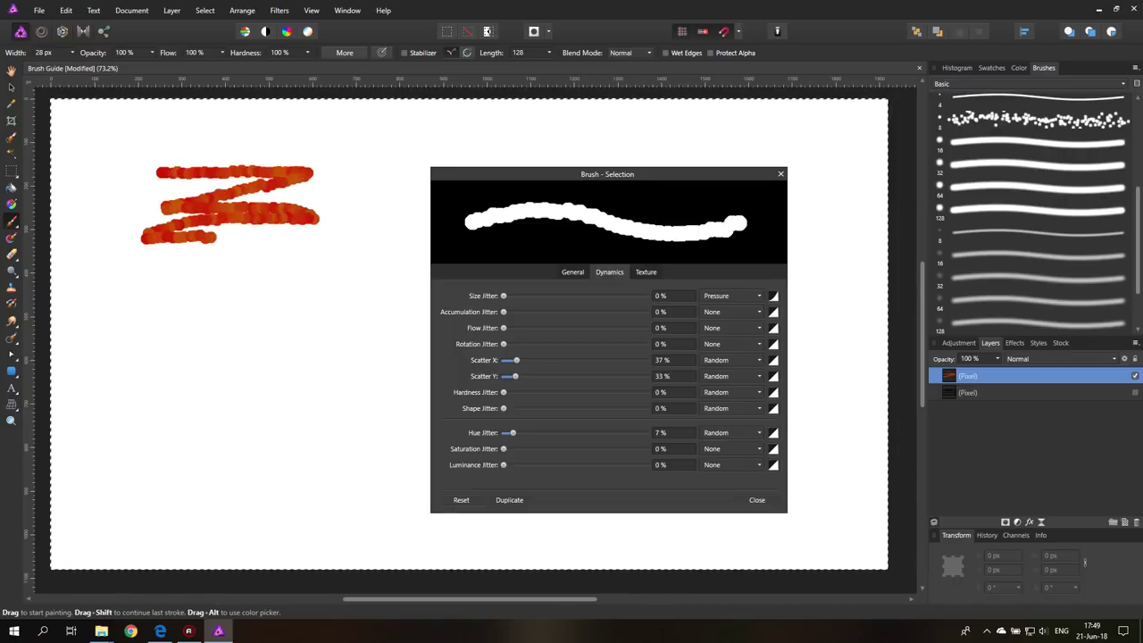
mouse_move(214, 238)
mouse_down()
mouse_move(197, 255)
mouse_move(344, 272)
mouse_move(169, 298)
mouse_move(345, 298)
mouse_move(293, 327)
mouse_move(179, 337)
mouse_move(323, 350)
mouse_move(211, 412)
mouse_move(294, 444)
mouse_move(354, 384)
mouse_up()
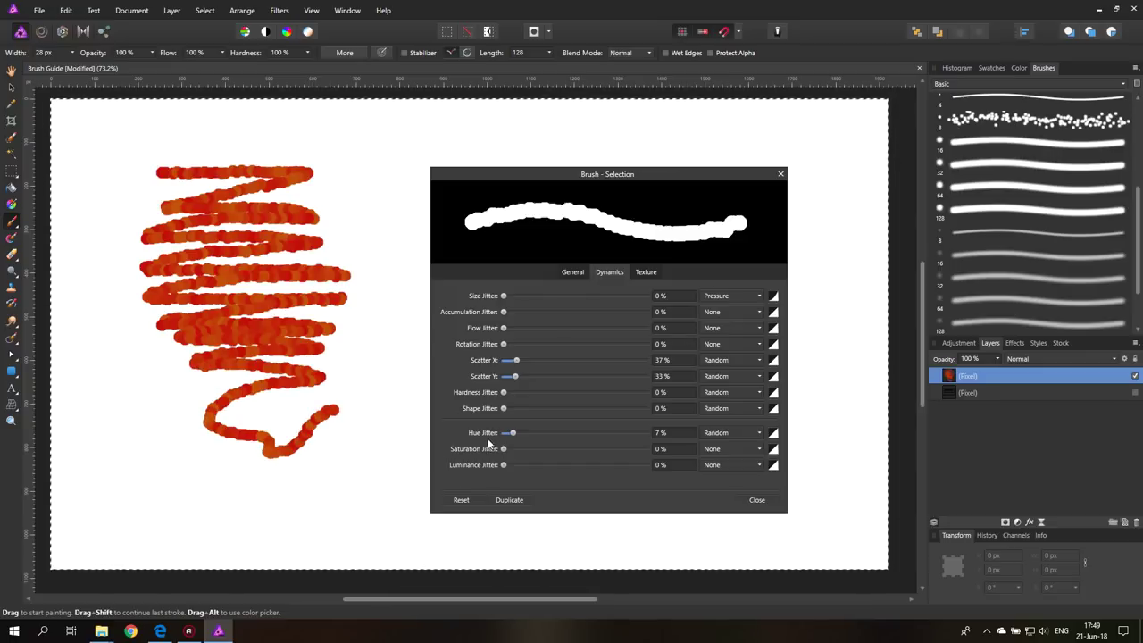
Set the Saturation Jitter to 100%, then paint two single dots and a long looping stroke around the zigzag.
drag(504, 449, 646, 448)
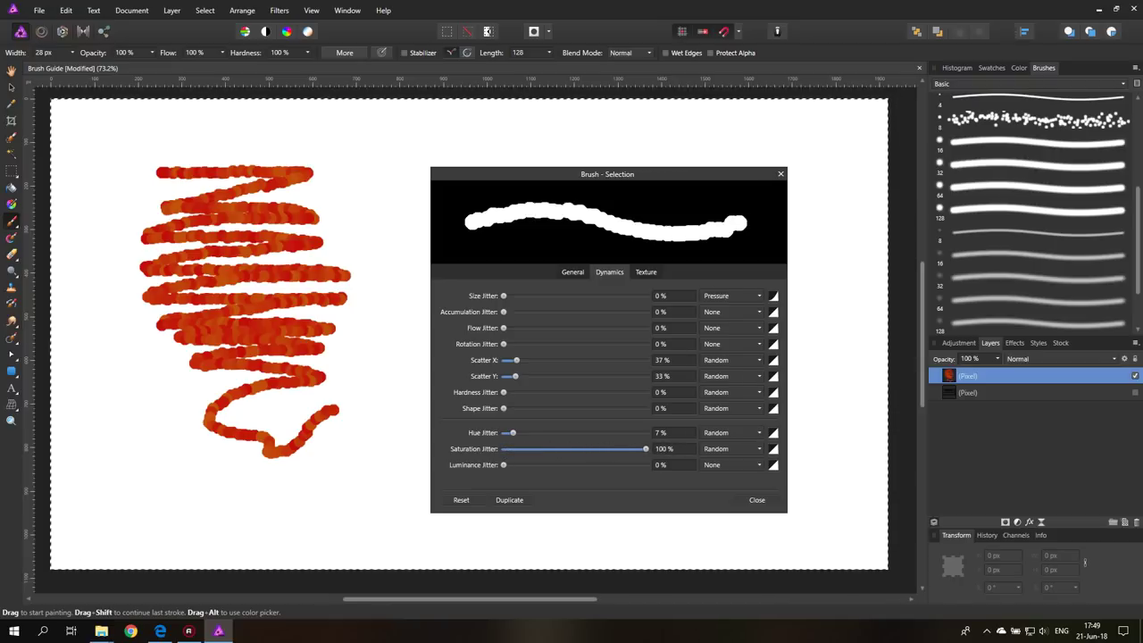
click(364, 179)
click(371, 203)
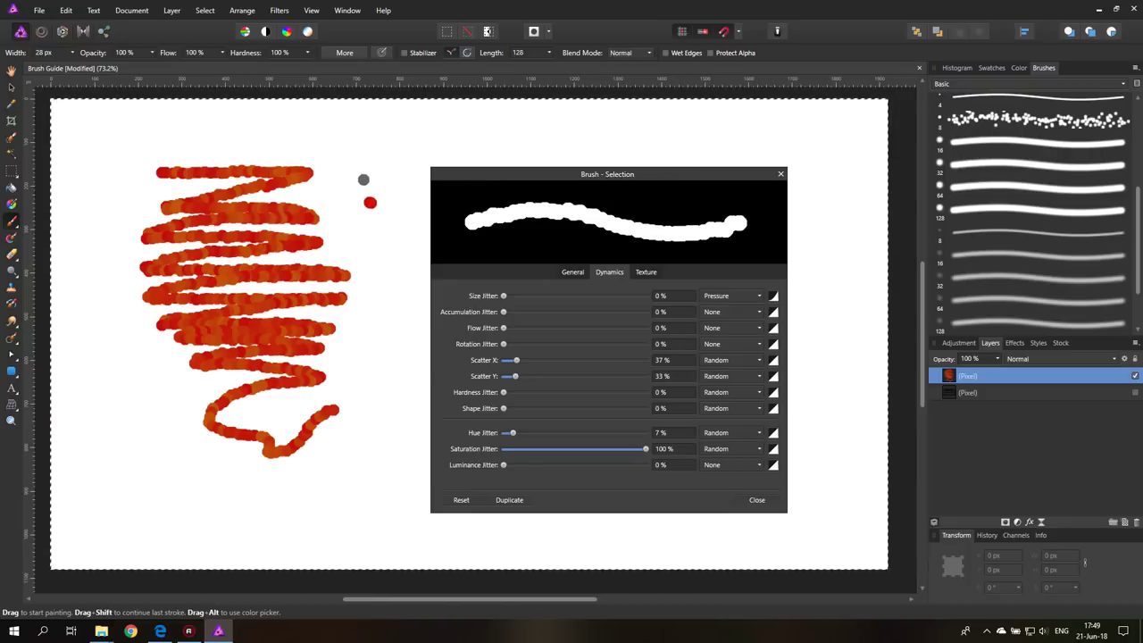
mouse_move(392, 170)
mouse_down()
mouse_move(388, 441)
mouse_move(354, 458)
mouse_move(331, 491)
mouse_move(353, 513)
mouse_move(370, 493)
mouse_move(342, 465)
mouse_move(278, 494)
mouse_move(233, 491)
mouse_move(157, 429)
mouse_move(117, 267)
mouse_move(114, 198)
mouse_up()
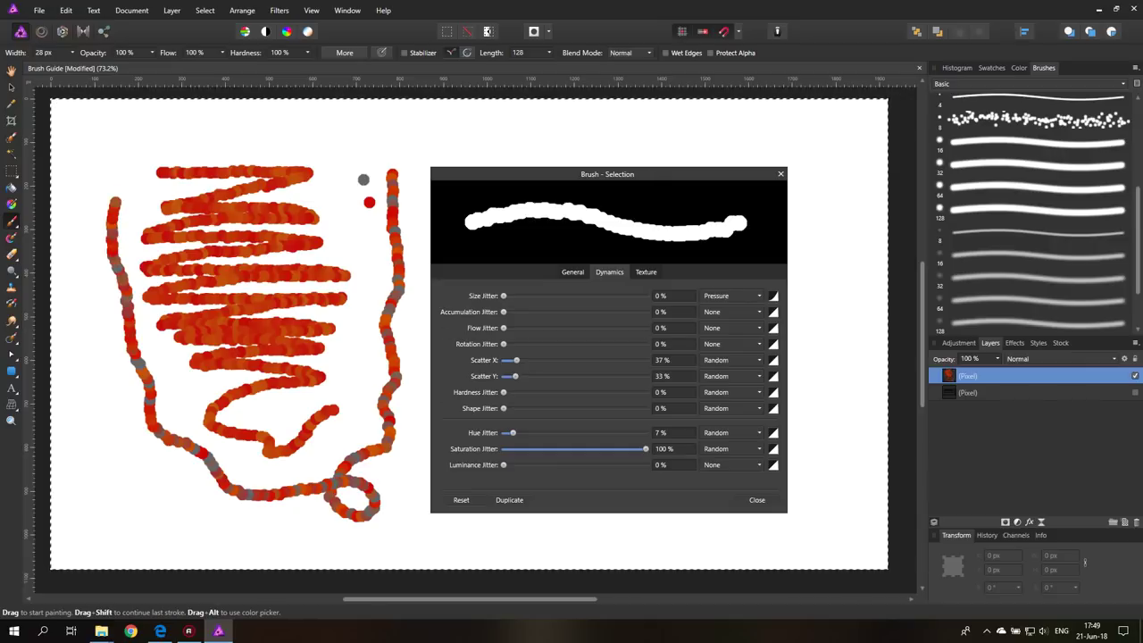
Set the Luminance Jitter to 100%, test it with single dots, then clear the layer and paint a zigzag stroke.
drag(503, 465, 646, 464)
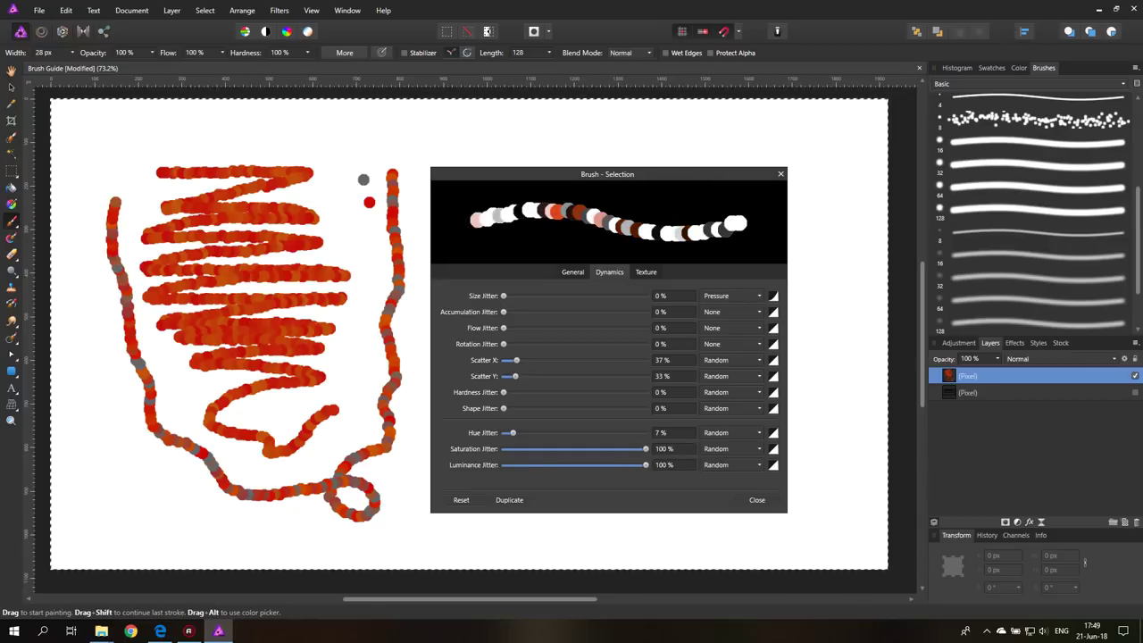
click(343, 138)
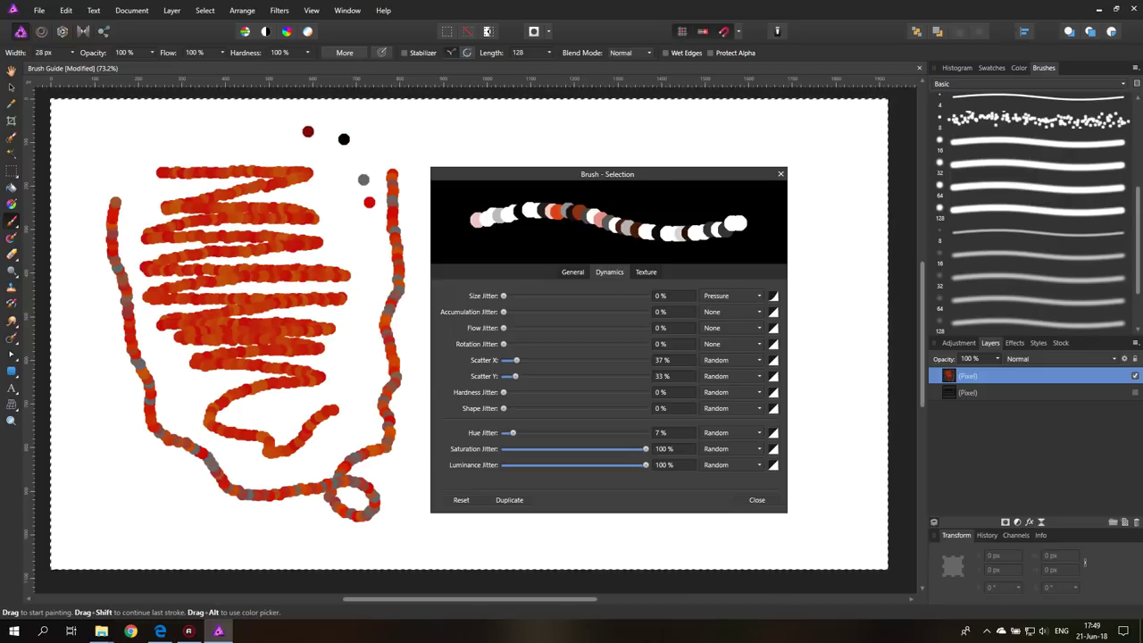
mouse_move(234, 130)
mouse_down()
mouse_move(199, 155)
mouse_move(129, 143)
mouse_move(133, 237)
mouse_move(158, 295)
mouse_move(234, 284)
mouse_move(308, 292)
mouse_up()
key(Delete)
mouse_move(163, 182)
mouse_down()
mouse_move(281, 181)
mouse_move(116, 241)
mouse_move(296, 379)
mouse_move(239, 402)
mouse_up()
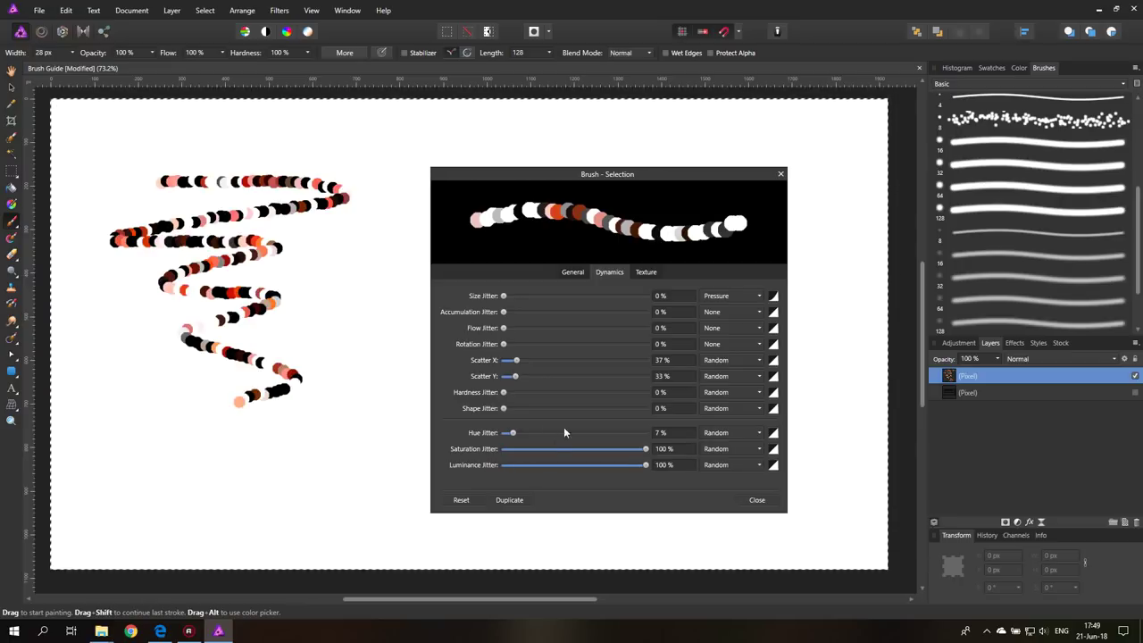
Set the Luminance Jitter to 7% and the Saturation Jitter to 8%, paint a test stroke and clear the layer.
click(513, 466)
click(515, 449)
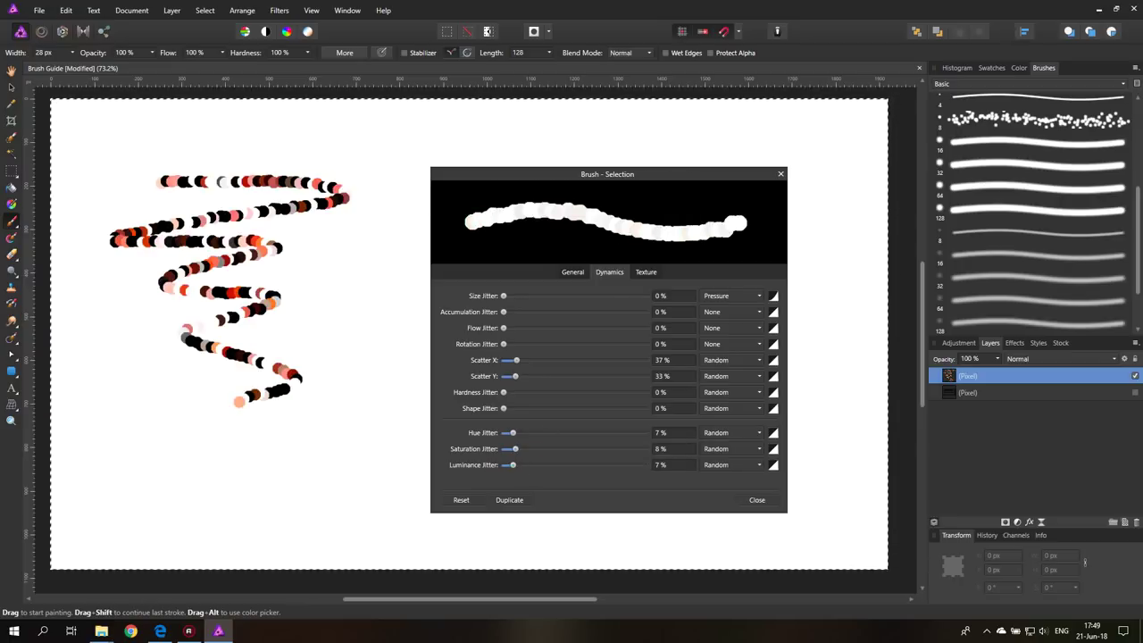
mouse_move(323, 265)
mouse_down()
mouse_move(362, 269)
mouse_move(314, 289)
mouse_move(400, 300)
mouse_move(306, 314)
mouse_move(392, 316)
mouse_move(329, 327)
mouse_move(368, 343)
mouse_move(335, 380)
mouse_move(353, 405)
mouse_move(308, 418)
mouse_move(326, 425)
mouse_move(299, 434)
mouse_move(256, 428)
mouse_move(180, 387)
mouse_move(134, 429)
mouse_move(241, 507)
mouse_move(316, 404)
mouse_up()
key(Delete)
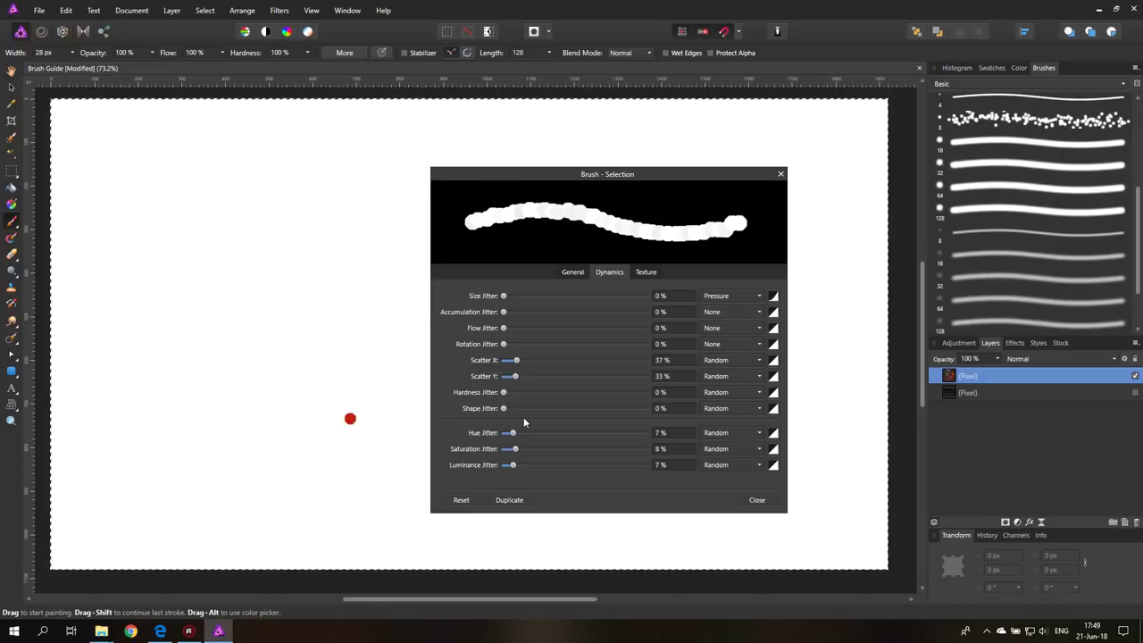
Load the Paint 12 preset from the Painting brush category for editing.
click(1027, 83)
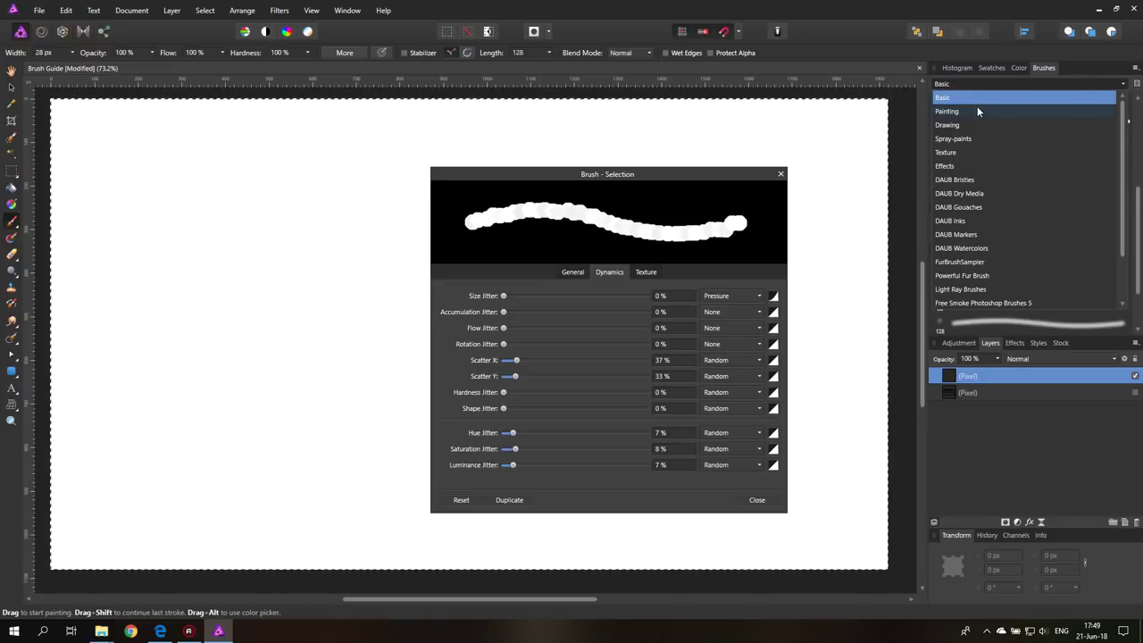
click(977, 106)
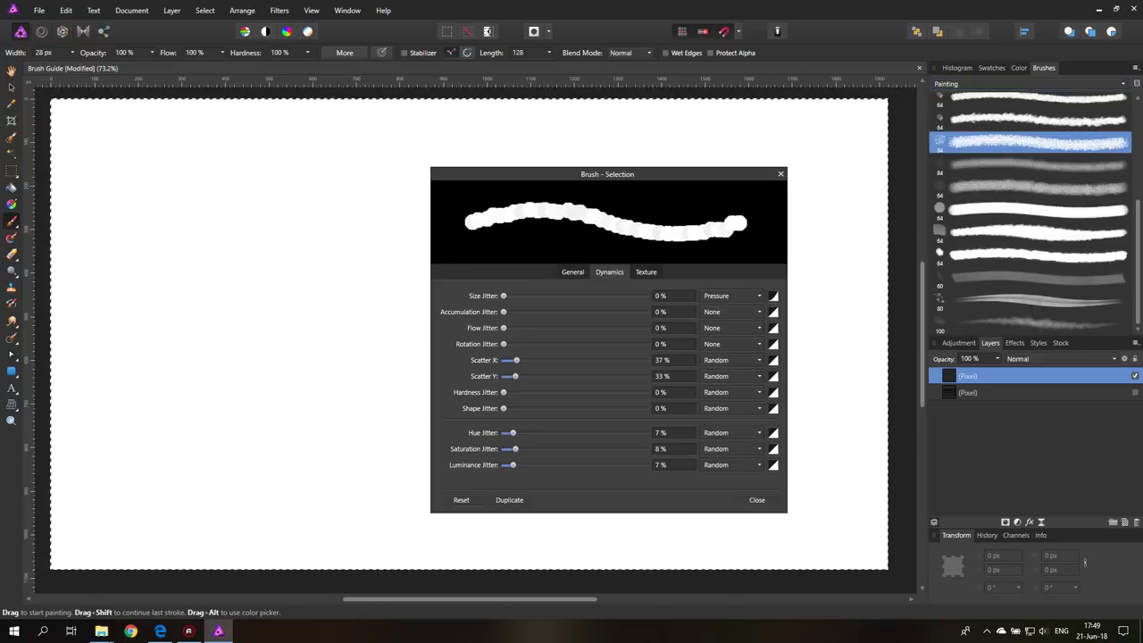
click(982, 140)
click(983, 185)
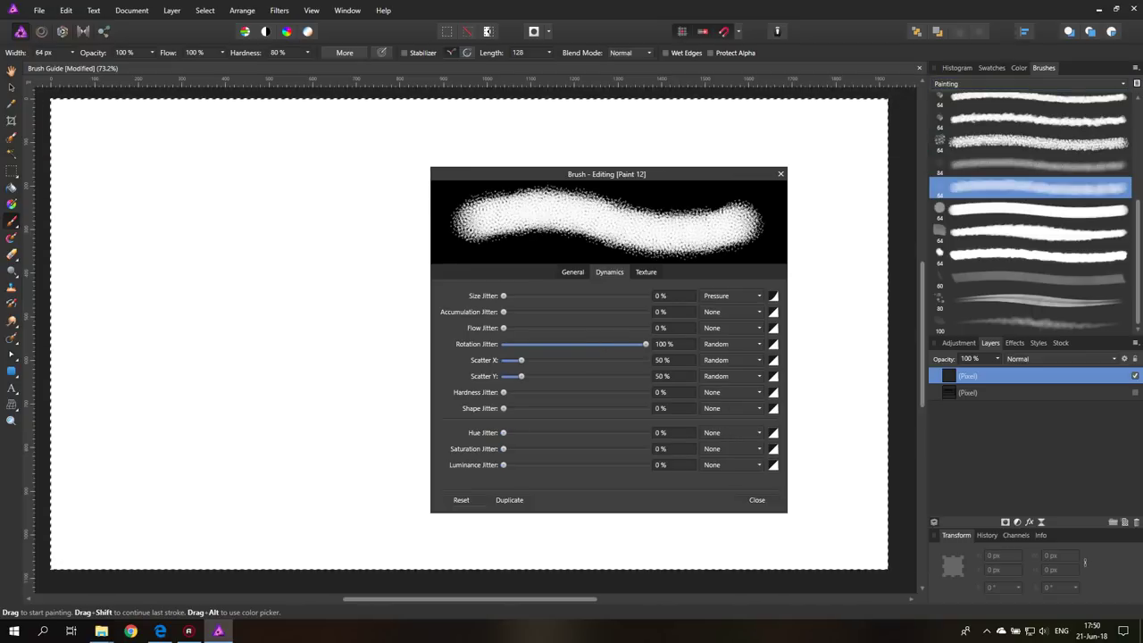
Set the Hue Jitter to 13% and the Saturation and Luminance Jitter to 10%, then paint a zigzag stroke in the canvas's upper-left area.
click(516, 433)
click(522, 433)
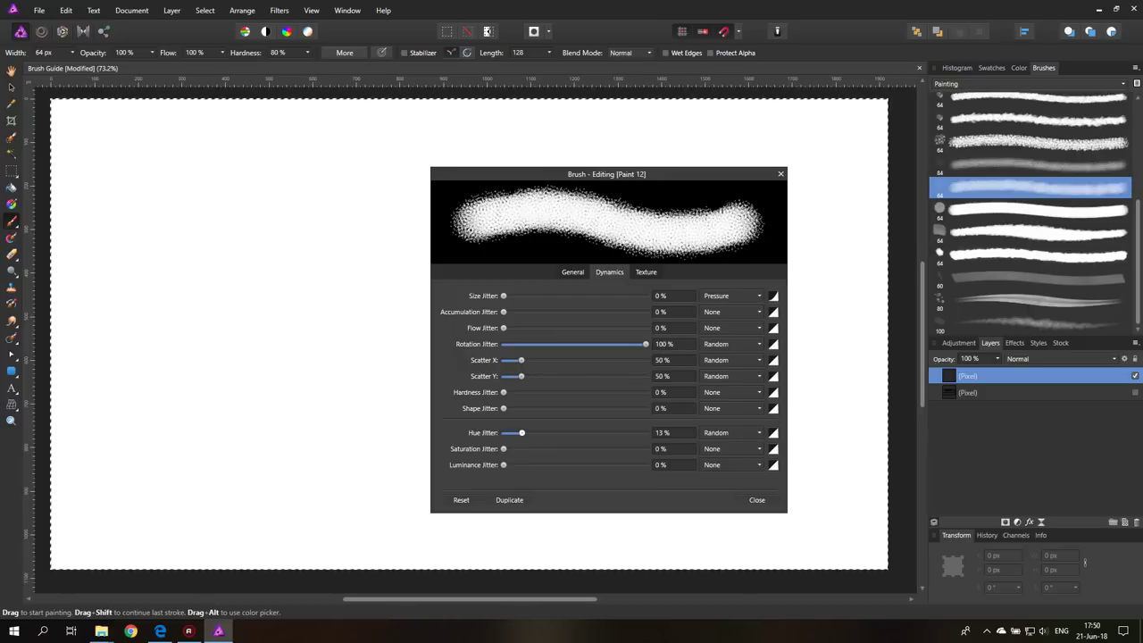
click(522, 449)
drag(522, 448, 517, 448)
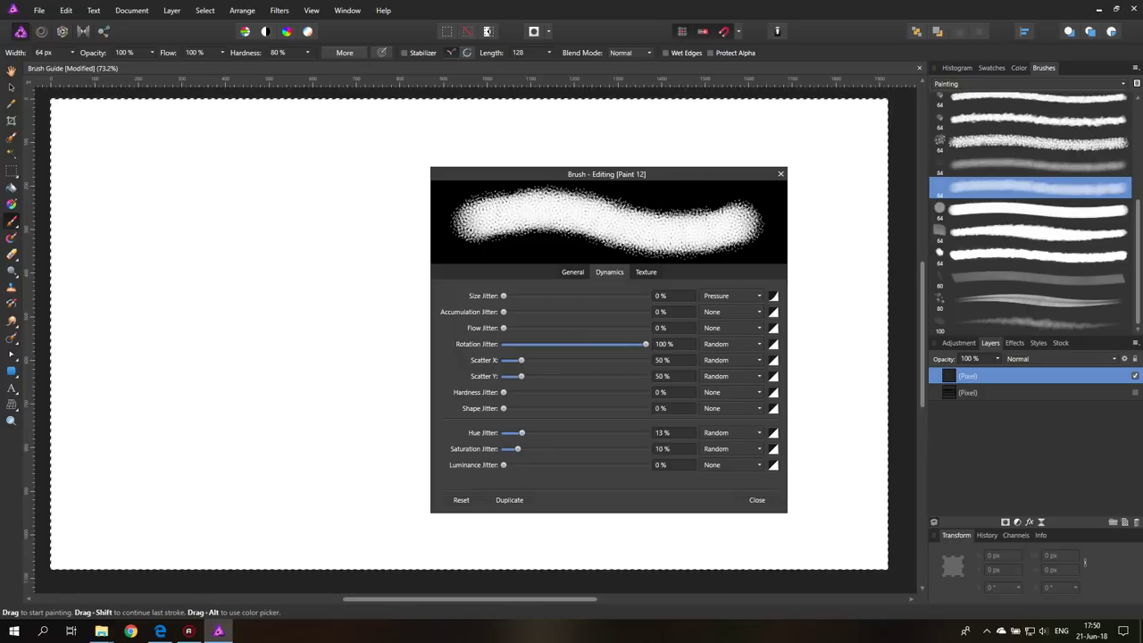
click(504, 464)
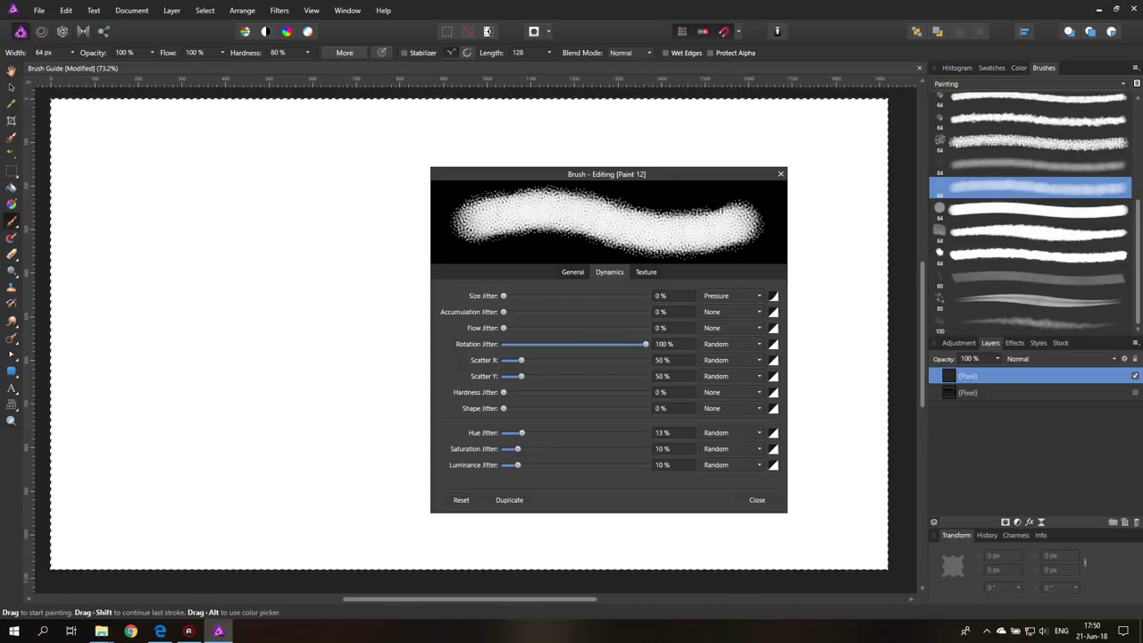
mouse_move(161, 172)
mouse_down()
mouse_move(183, 169)
mouse_move(133, 230)
mouse_move(223, 179)
mouse_move(282, 165)
mouse_move(201, 261)
mouse_move(313, 204)
mouse_up()
Set the Hue, Saturation and Luminance Jitter to 0%, then paint a plain red zigzag stroke below the orange one.
drag(519, 434, 500, 432)
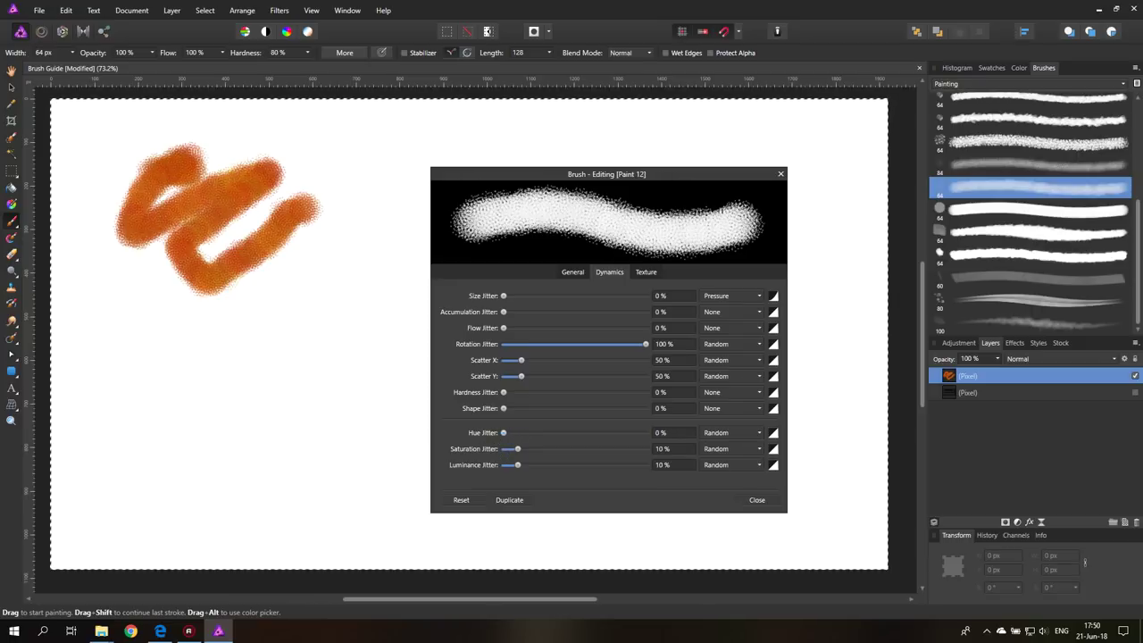
click(501, 448)
click(503, 464)
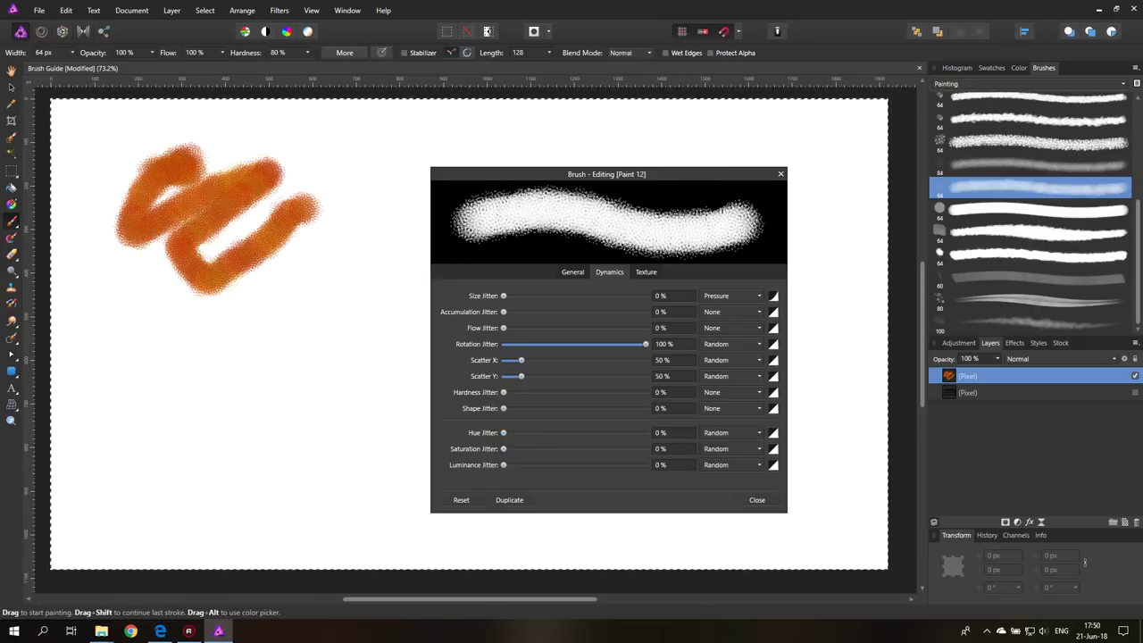
mouse_move(145, 355)
mouse_down()
mouse_move(318, 328)
mouse_move(169, 387)
mouse_move(320, 365)
mouse_move(223, 397)
mouse_move(341, 379)
mouse_up()
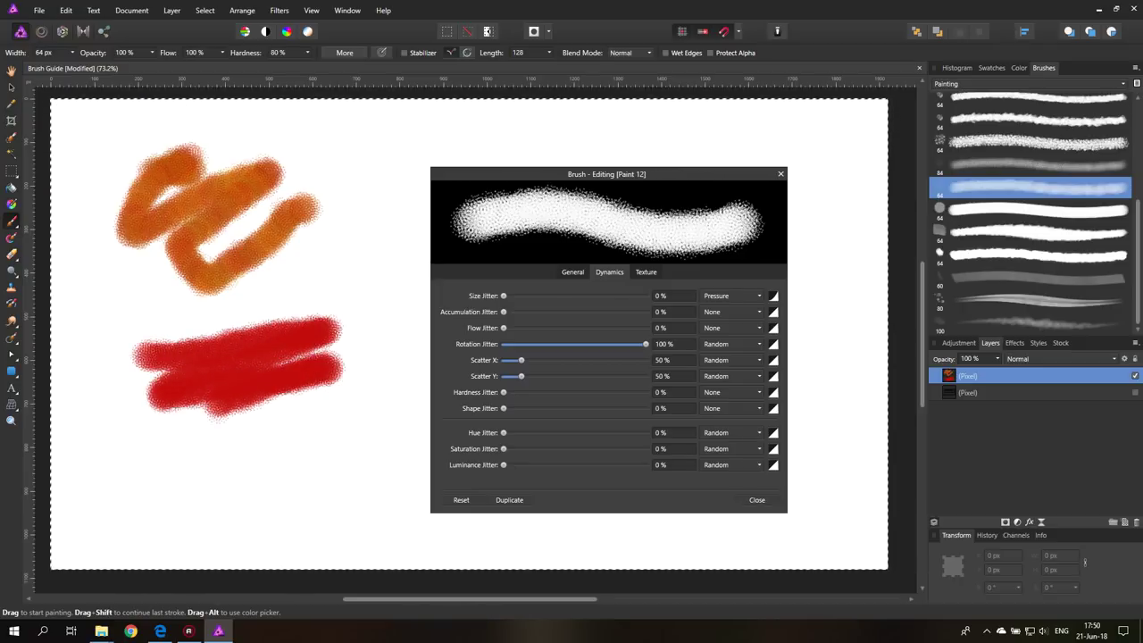